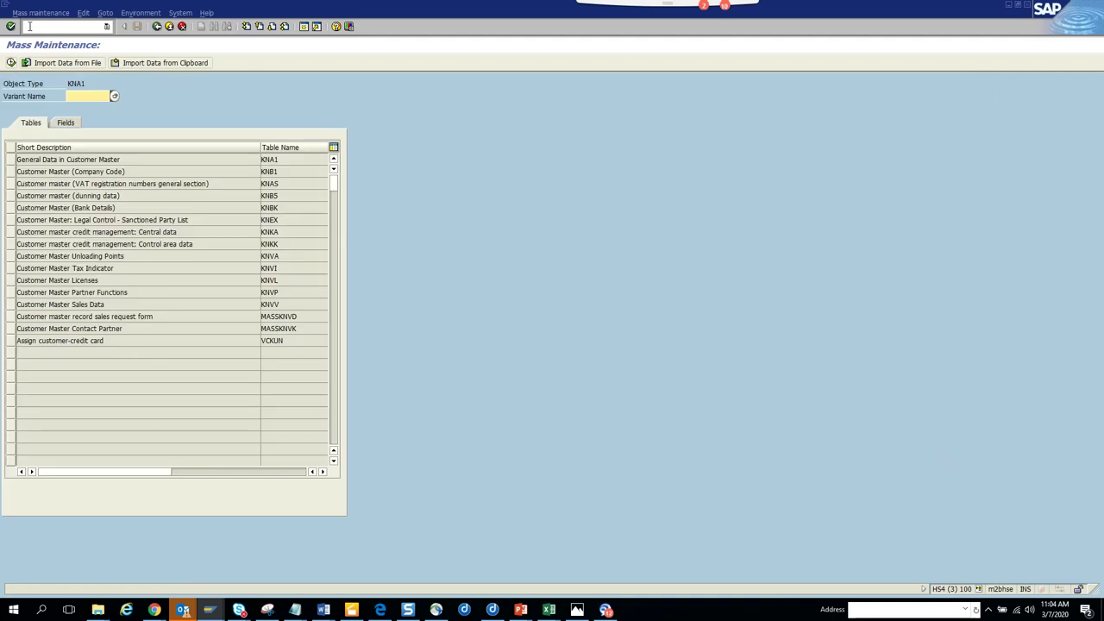
Step: Search the field list for zterm, select the company-code payment terms field KNB1-ZTERM, and execute to reach the record restriction screen
left_click(67, 124)
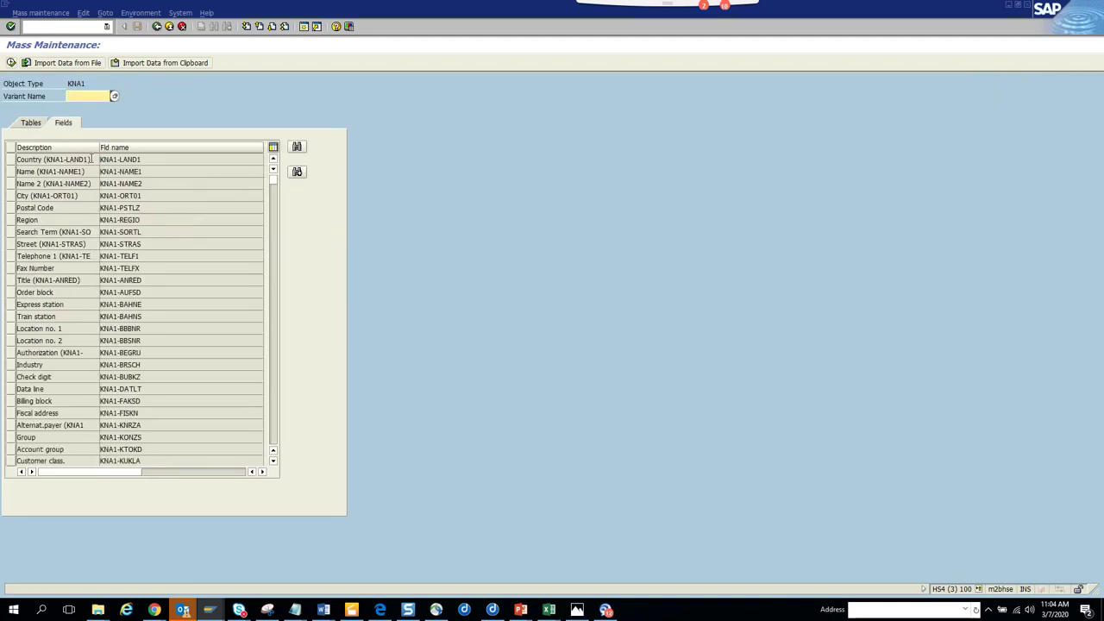
left_click(297, 147)
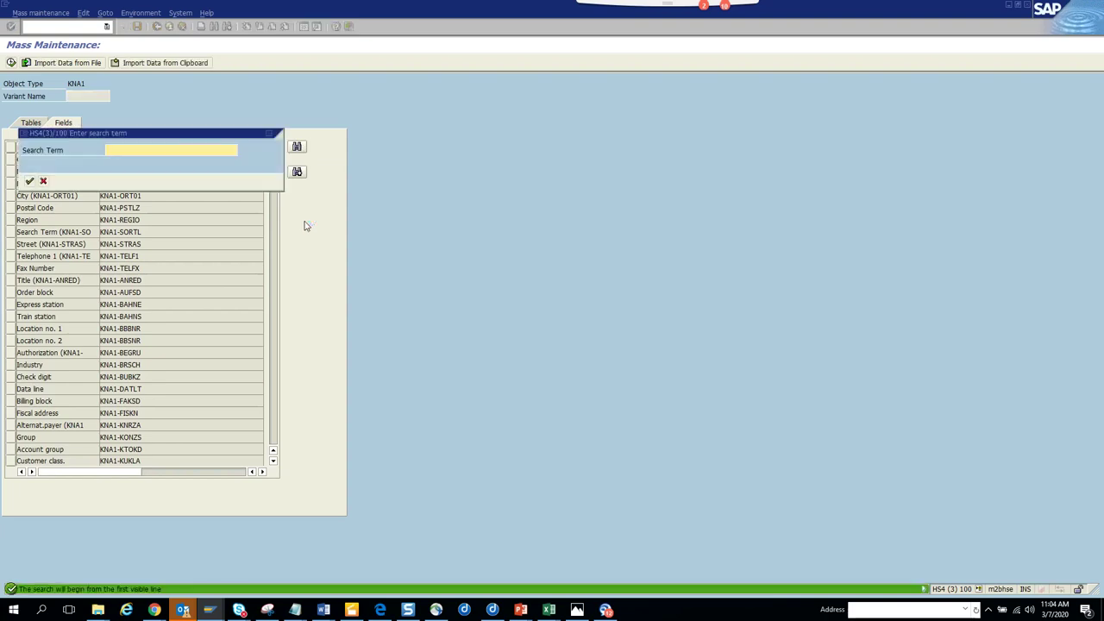
type("z")
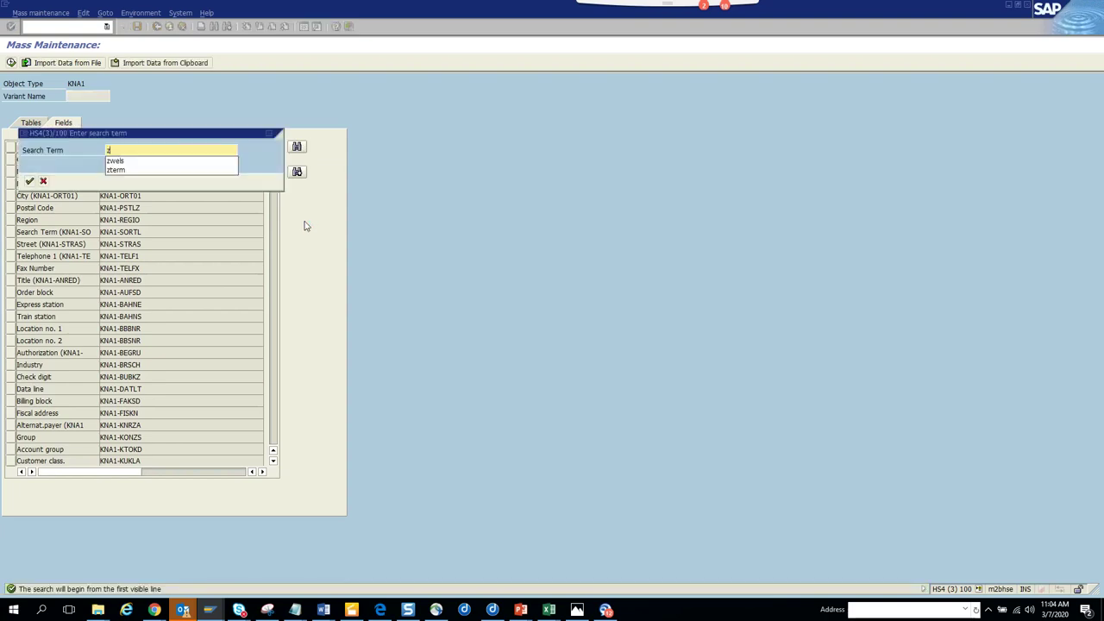
type("term")
key("Return")
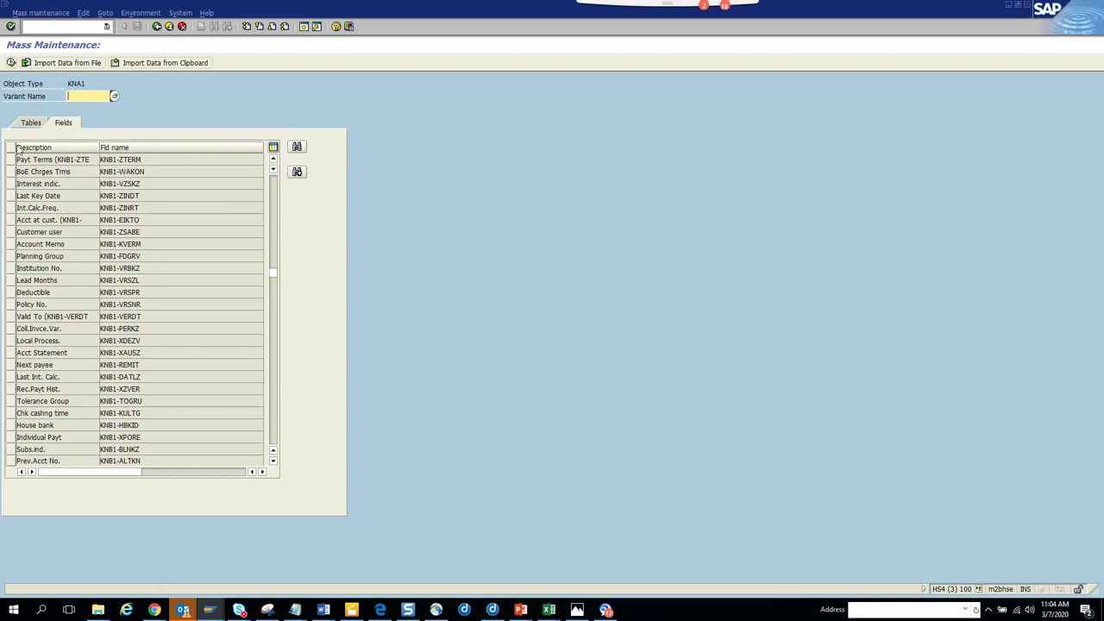
left_click(12, 160)
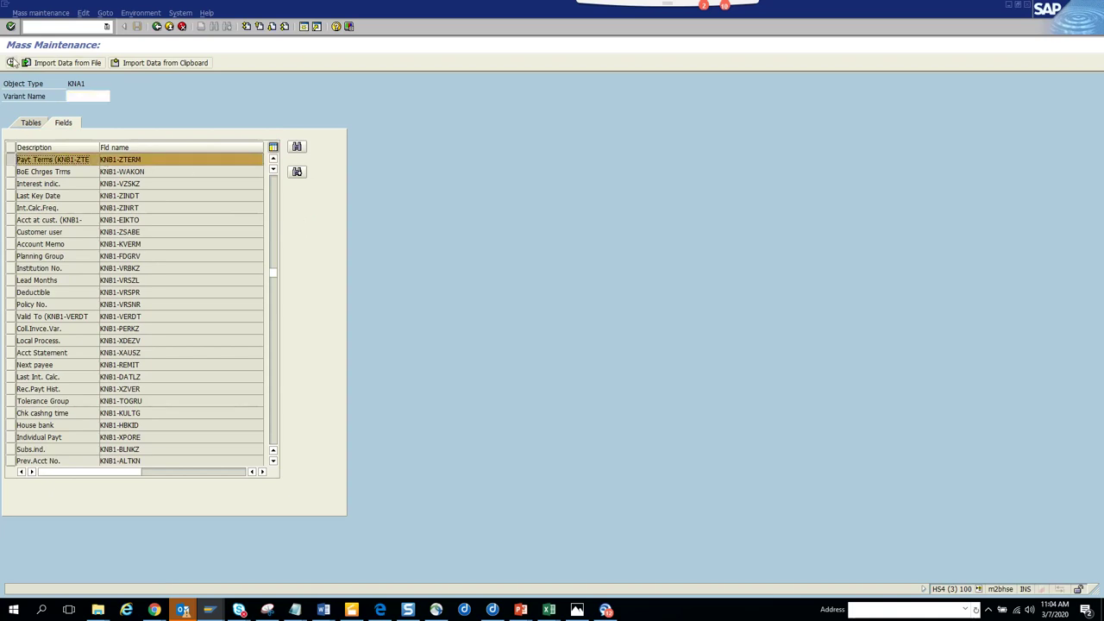
left_click(11, 63)
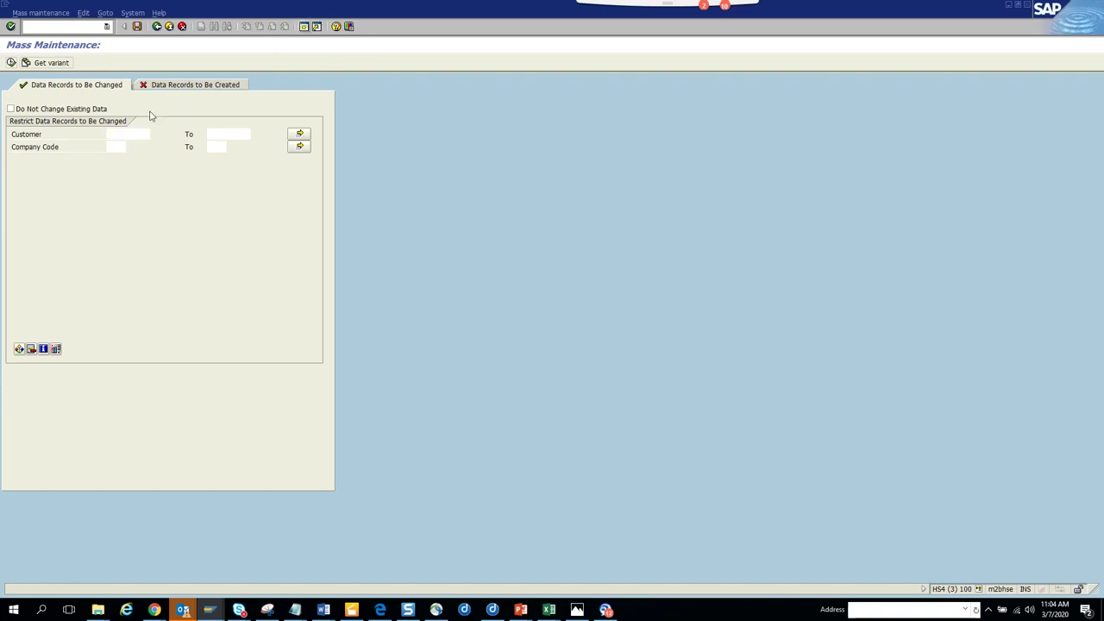
Step: Switch to the other SAP session, start transaction SE16, and display the entries of table KNB1 without restrictions
key("F3")
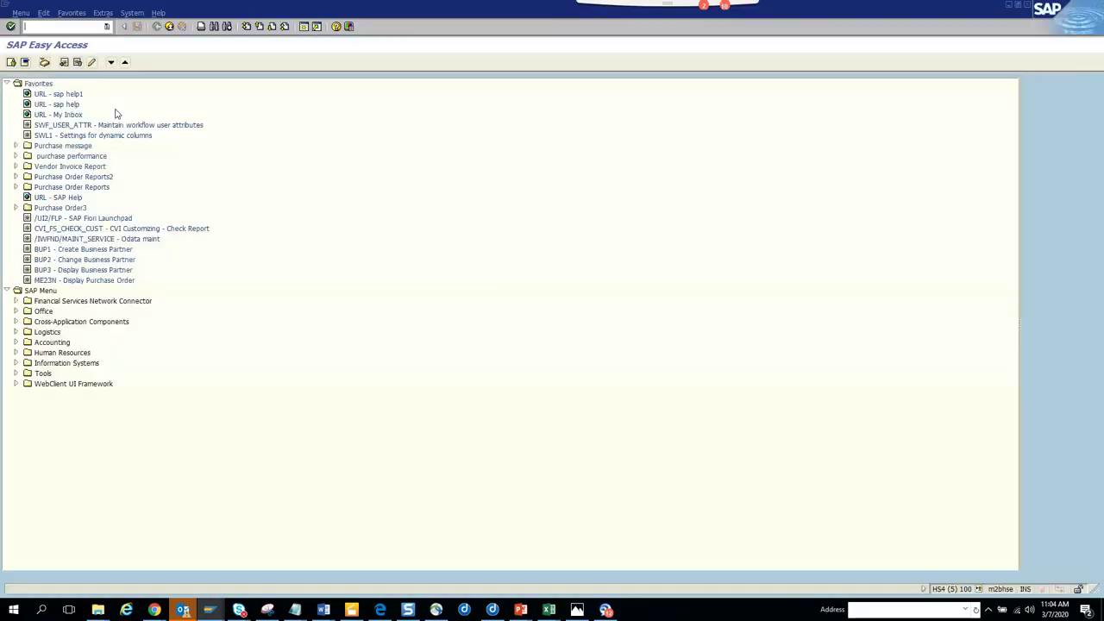
type("se16")
key("Return")
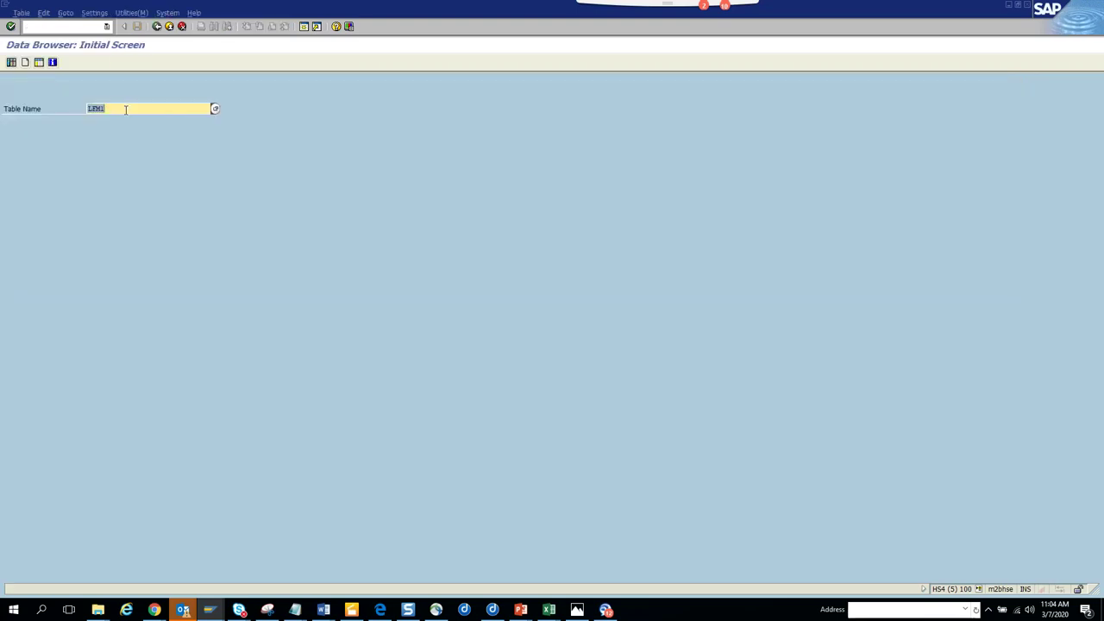
type("l")
type("nb1")
key("Return")
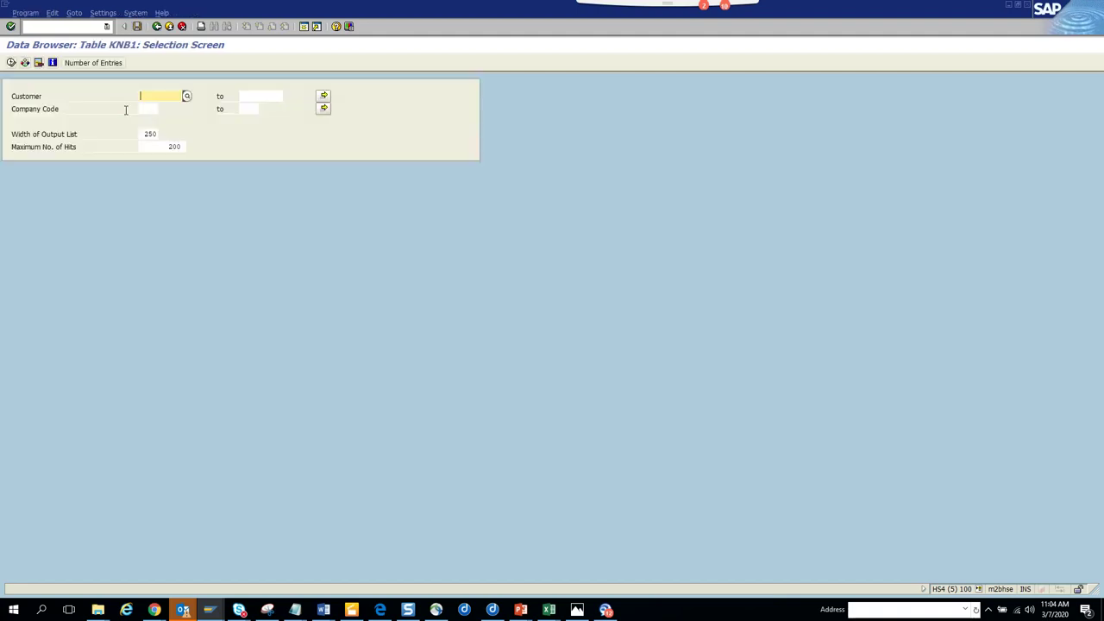
left_click(11, 62)
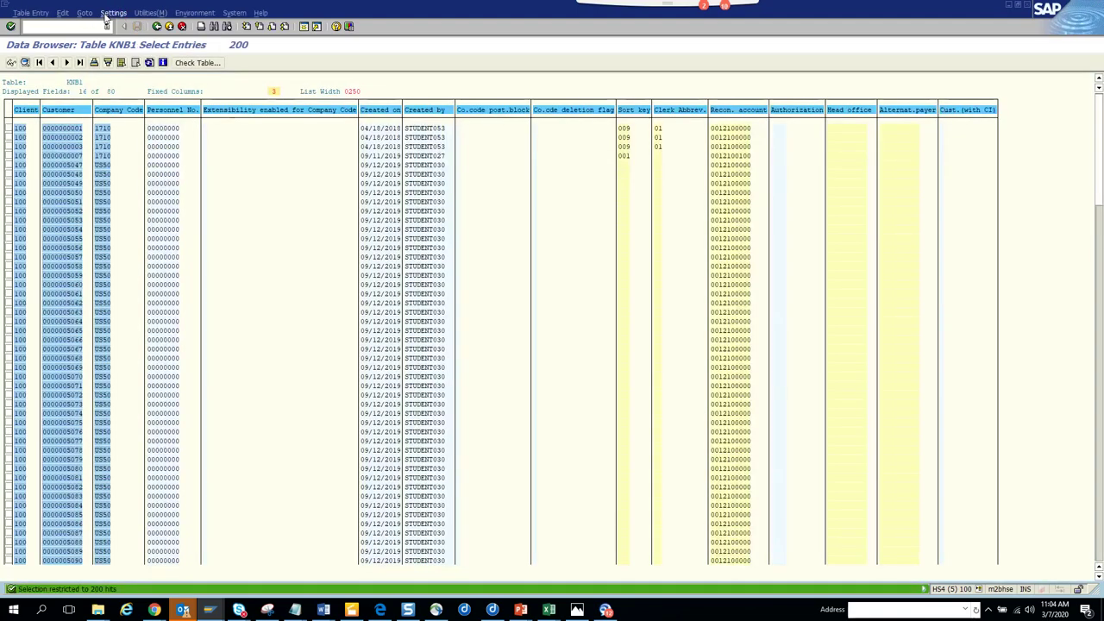
Step: Open the column selection for the KNB1 list, clear all fields, and select only the Customer field KUNNR
left_click(111, 12)
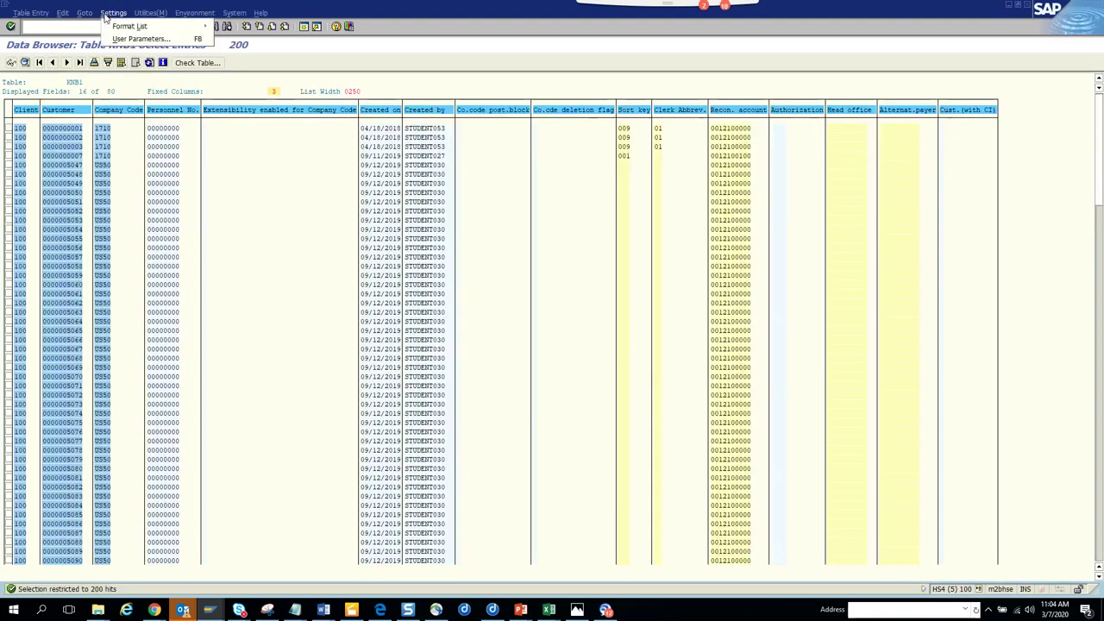
mouse_move(173, 26)
left_click(248, 39)
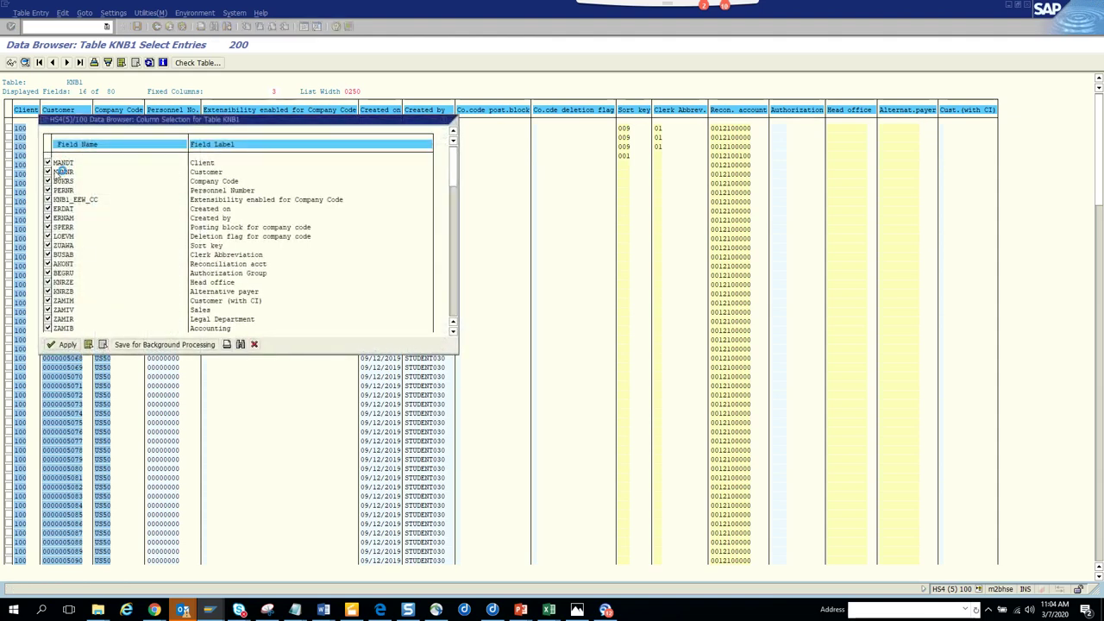
left_click(49, 168)
left_click(48, 171)
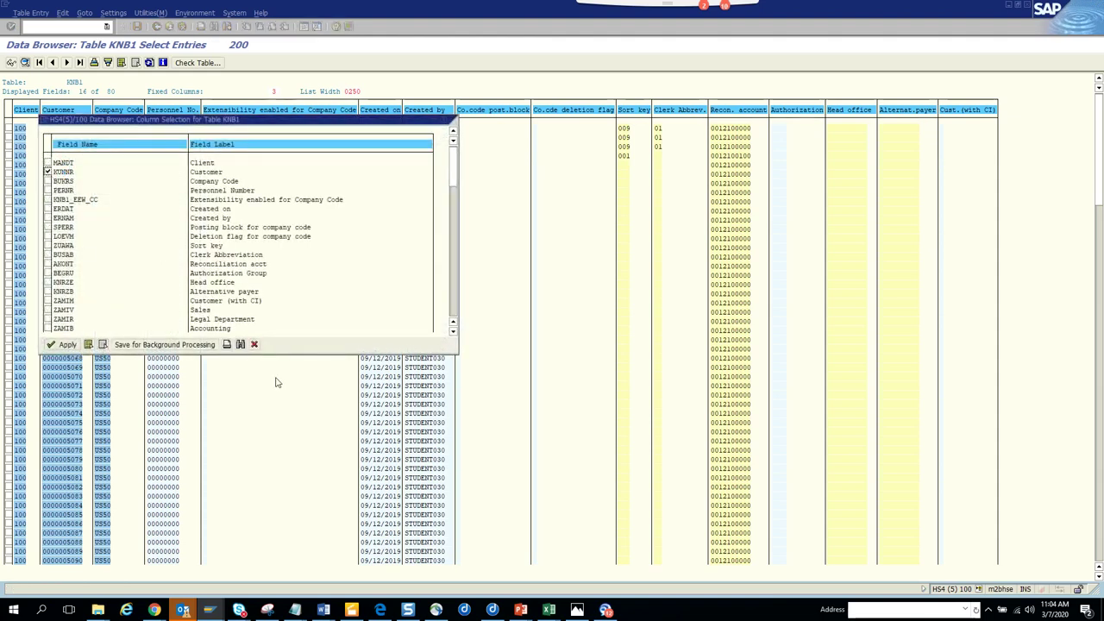
Step: Find zterm in the column selection and add the Payment Terms (ZTERM) and Account Memo (KVERM) fields
left_click(241, 344)
type("zterm")
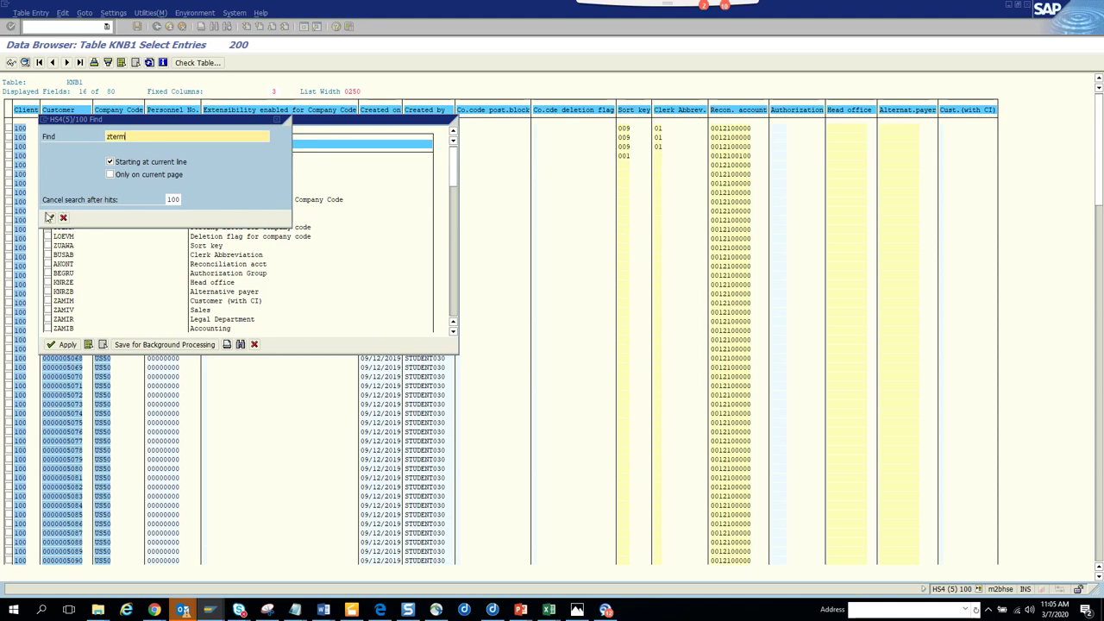
left_click(49, 217)
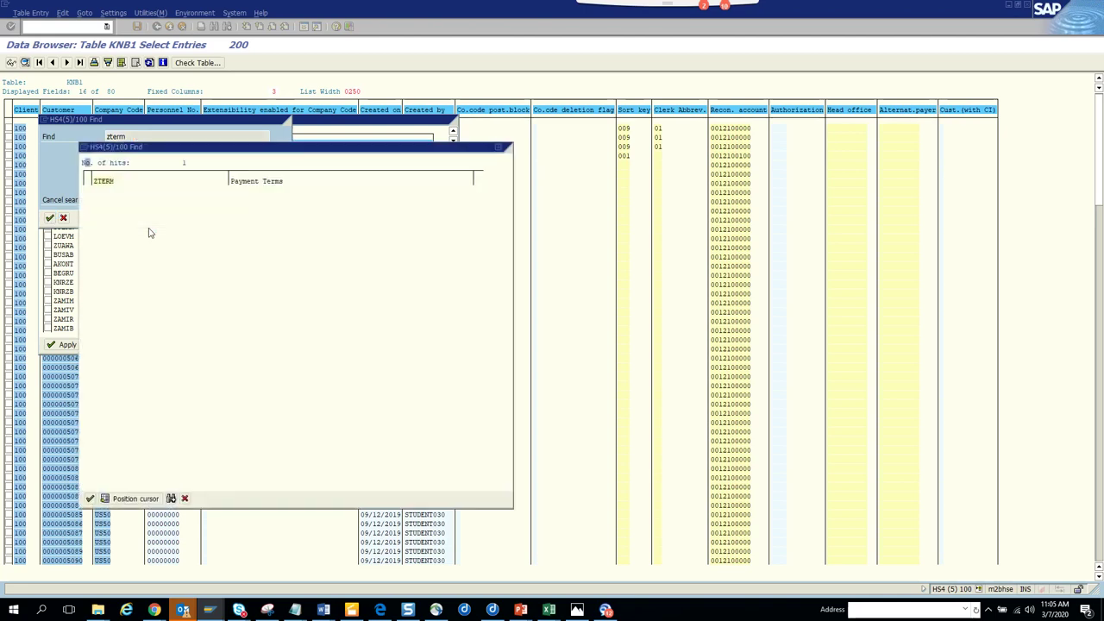
left_click(103, 181)
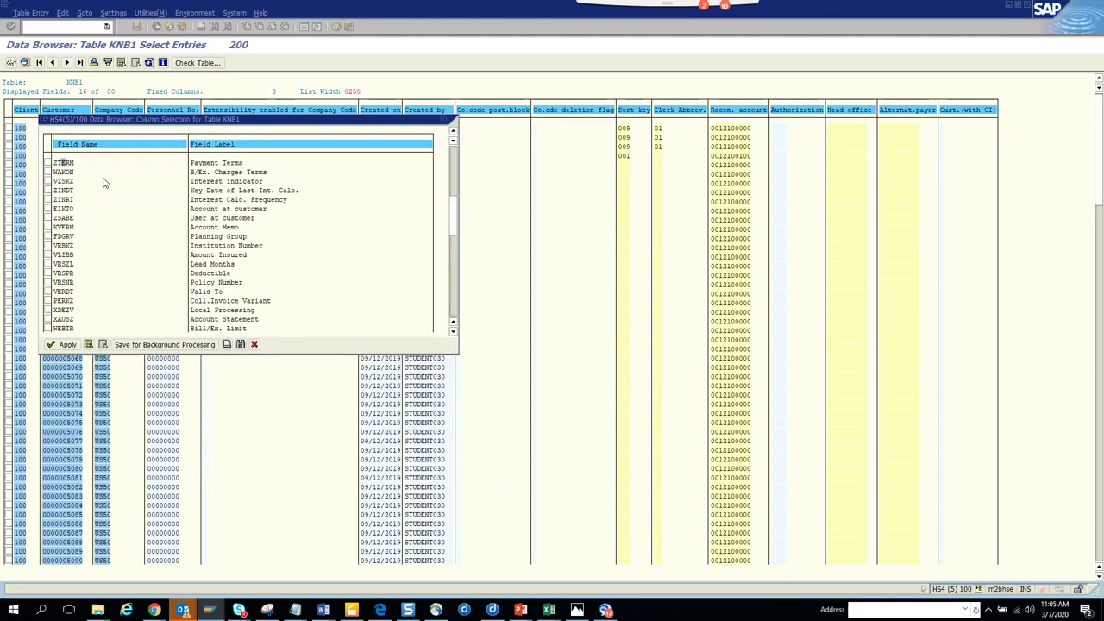
left_click(47, 162)
left_click(48, 227)
Step: Find block in the column selection, add the CoCd deletion block field NODEL, and apply the chosen columns
left_click(453, 308)
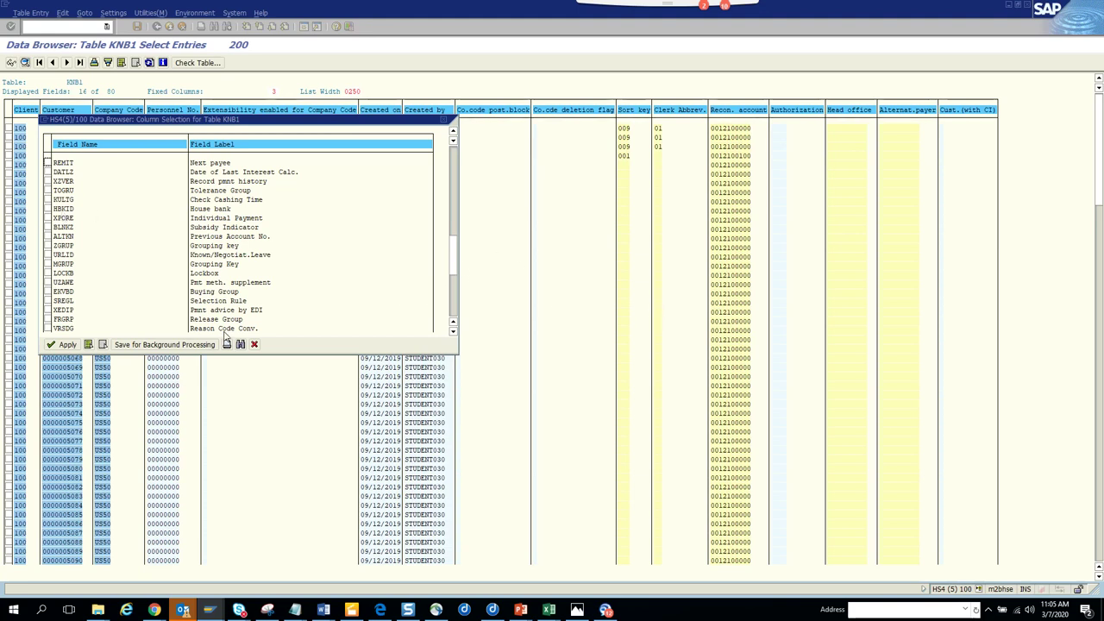
key("ctrl+f")
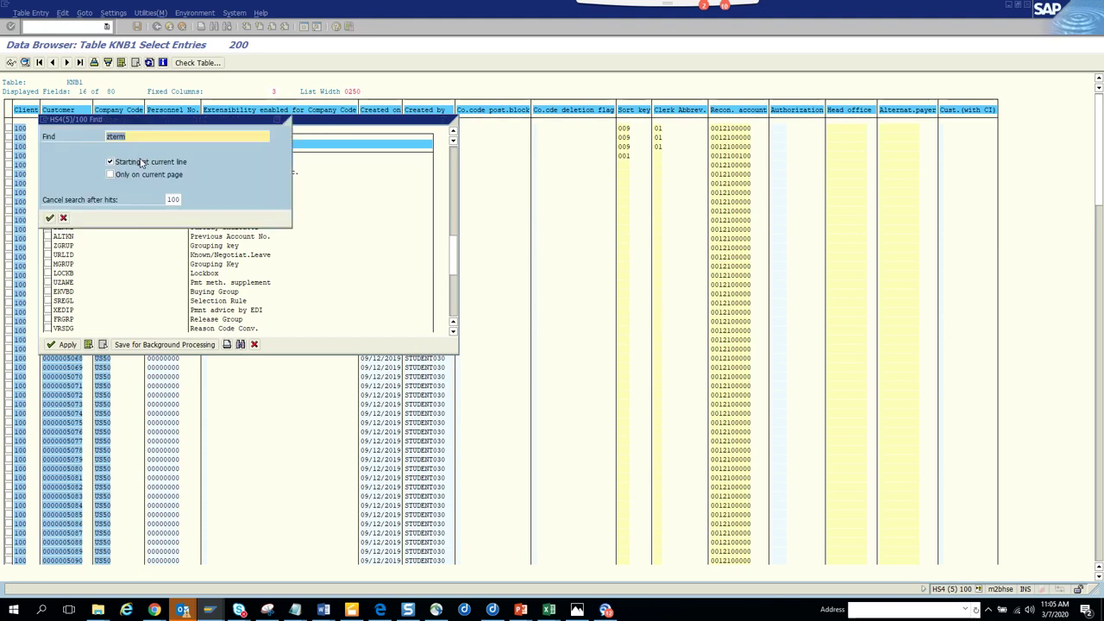
type("block")
key("Return")
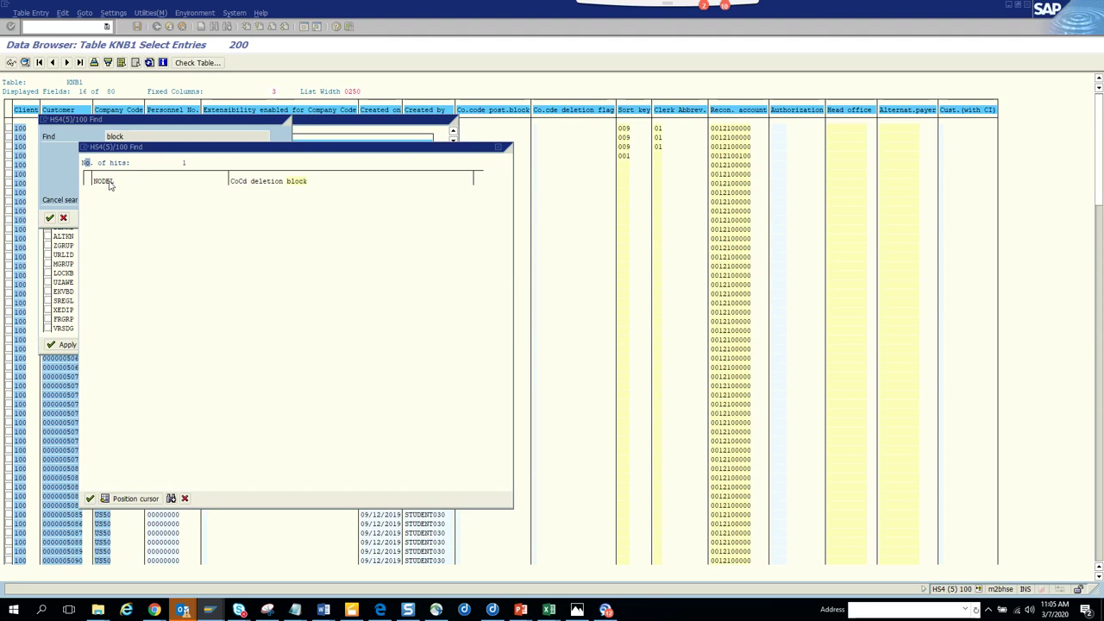
double_click(109, 182)
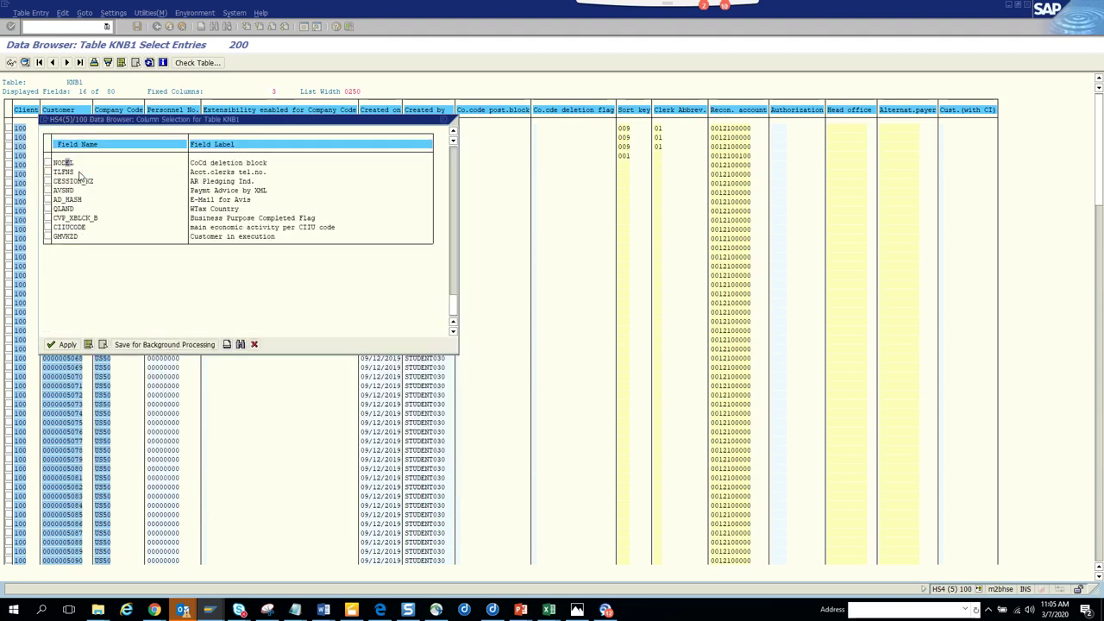
left_click(48, 163)
left_click(60, 343)
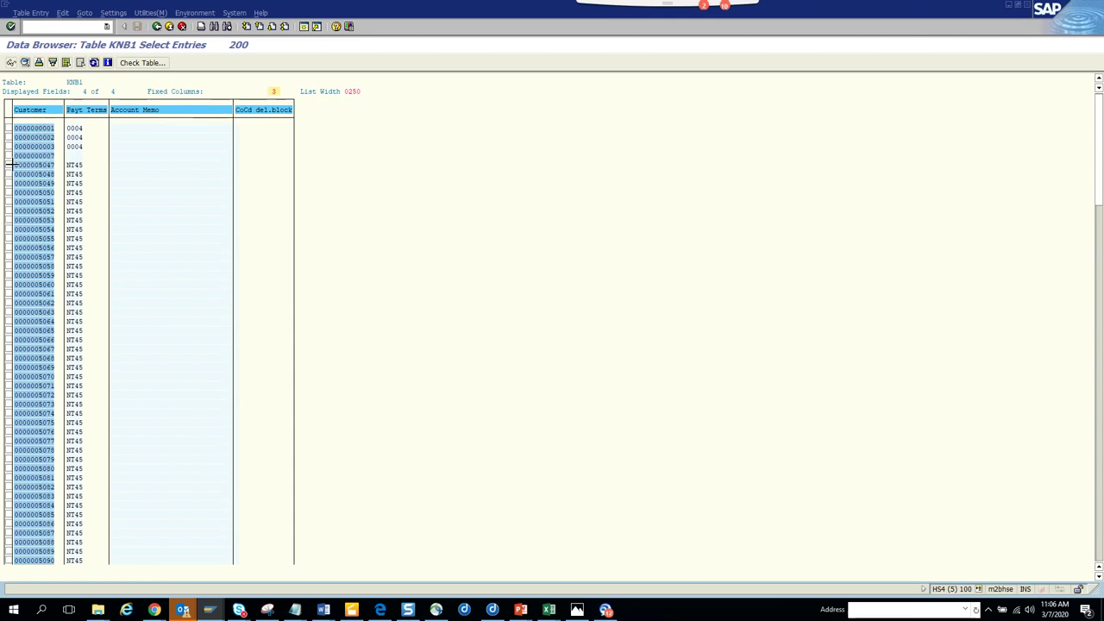
Step: Copy the customer numbers of the first 17 rows with NT45 payment terms and return to the Mass Maintenance session
left_click_drag(13, 162, 57, 316)
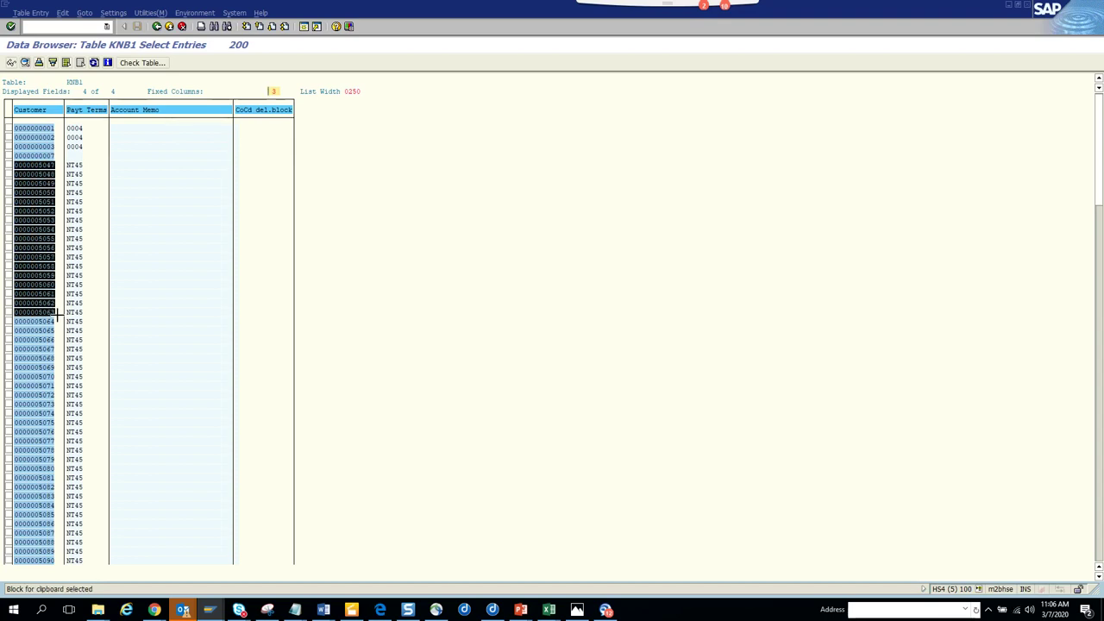
key("ctrl+c")
key("F3")
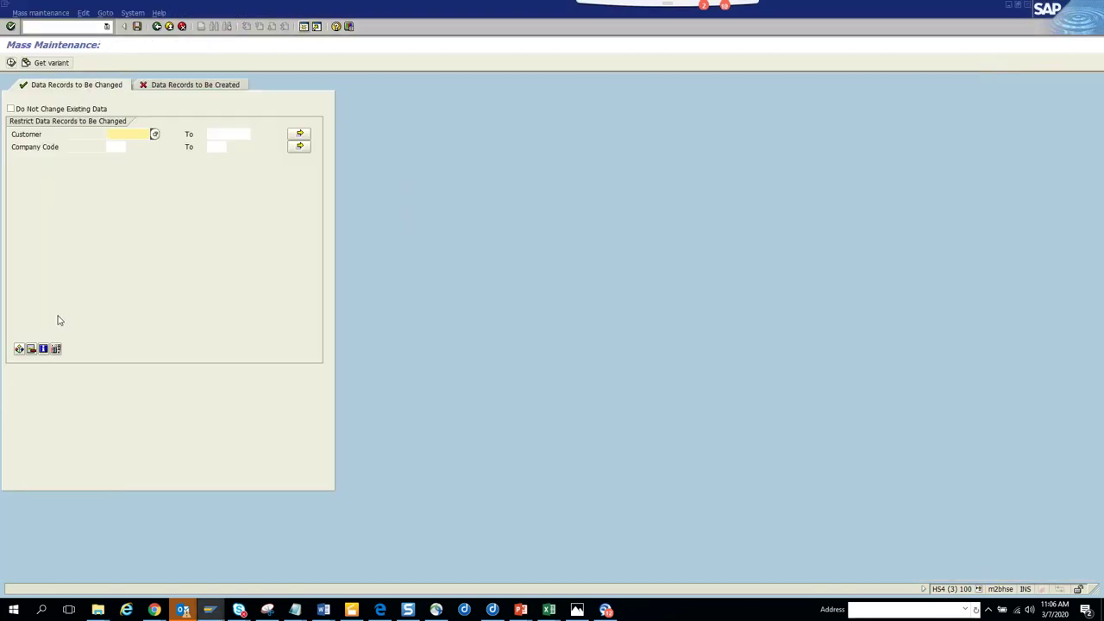
Step: Load the copied customer numbers from the clipboard as the Customer restriction and list those data records for change
left_click(299, 134)
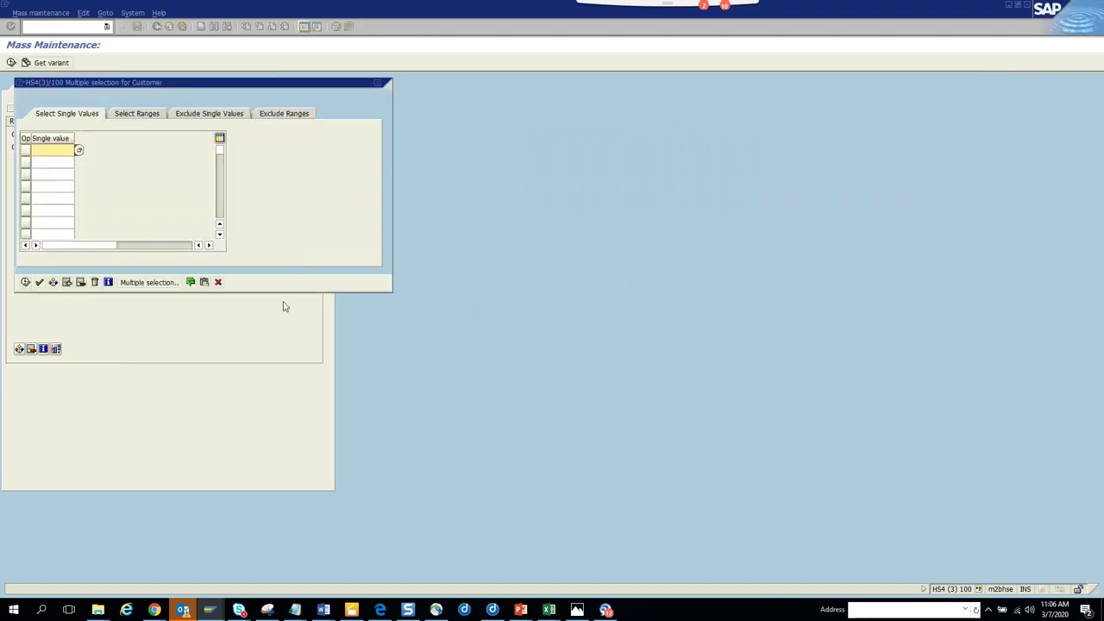
left_click(204, 282)
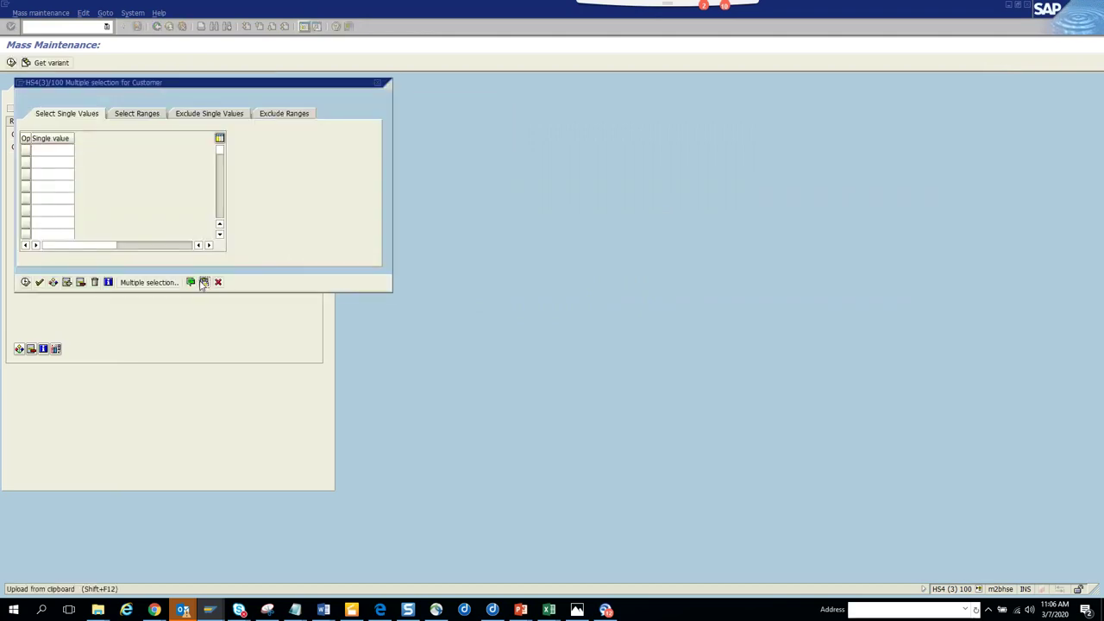
left_click(25, 282)
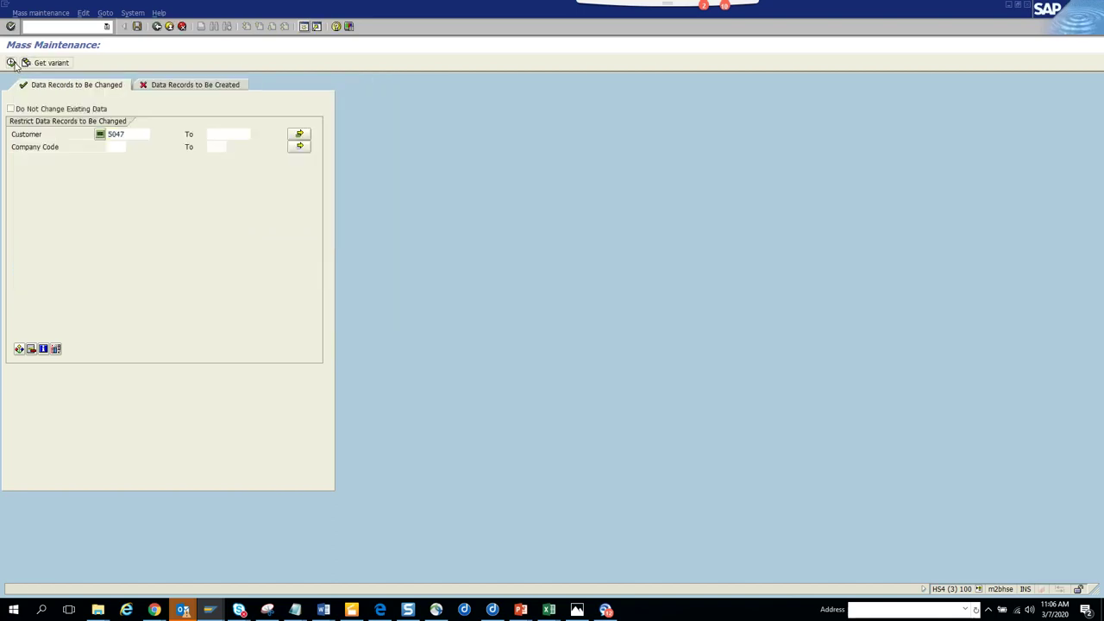
left_click(11, 63)
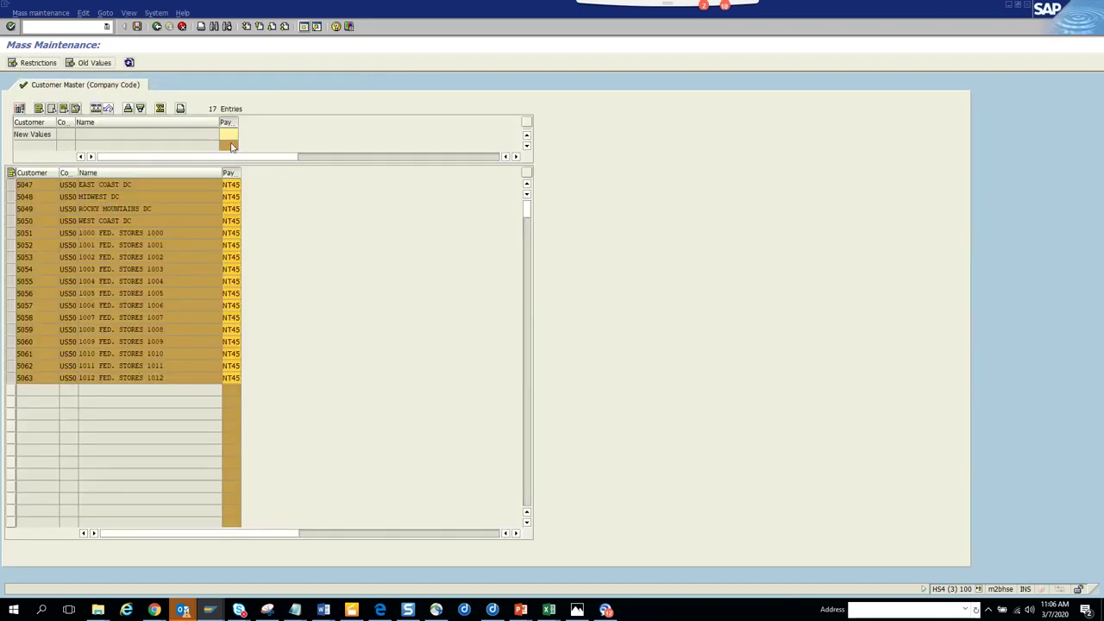
Step: Set the new payment terms to 0001, carry the value over to all listed customers, and save the mass change
type("0007")
left_click(96, 110)
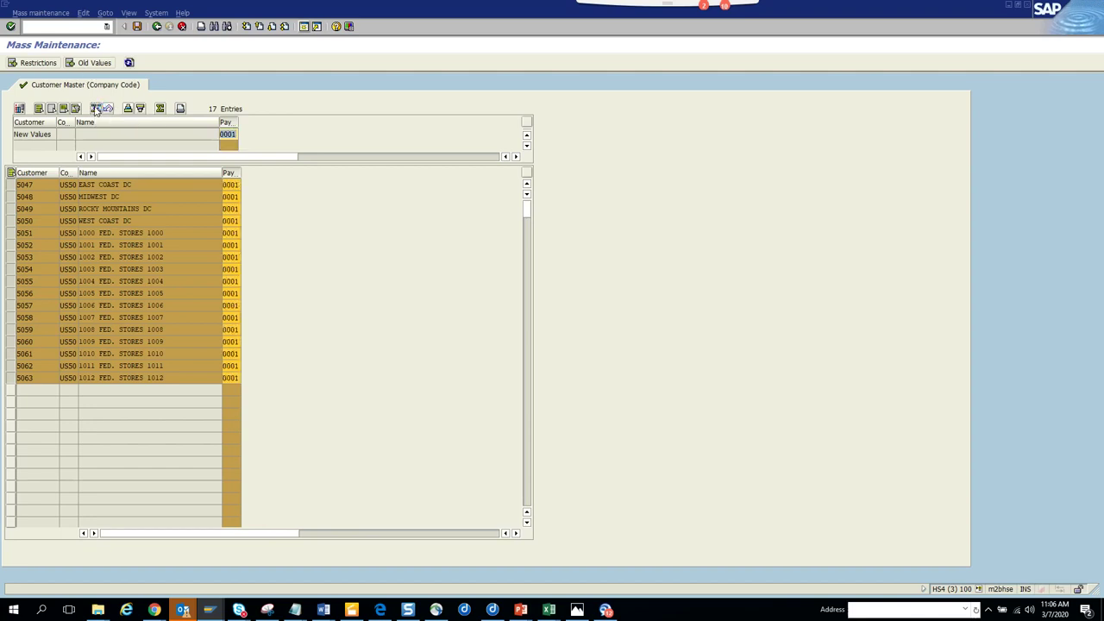
left_click(137, 26)
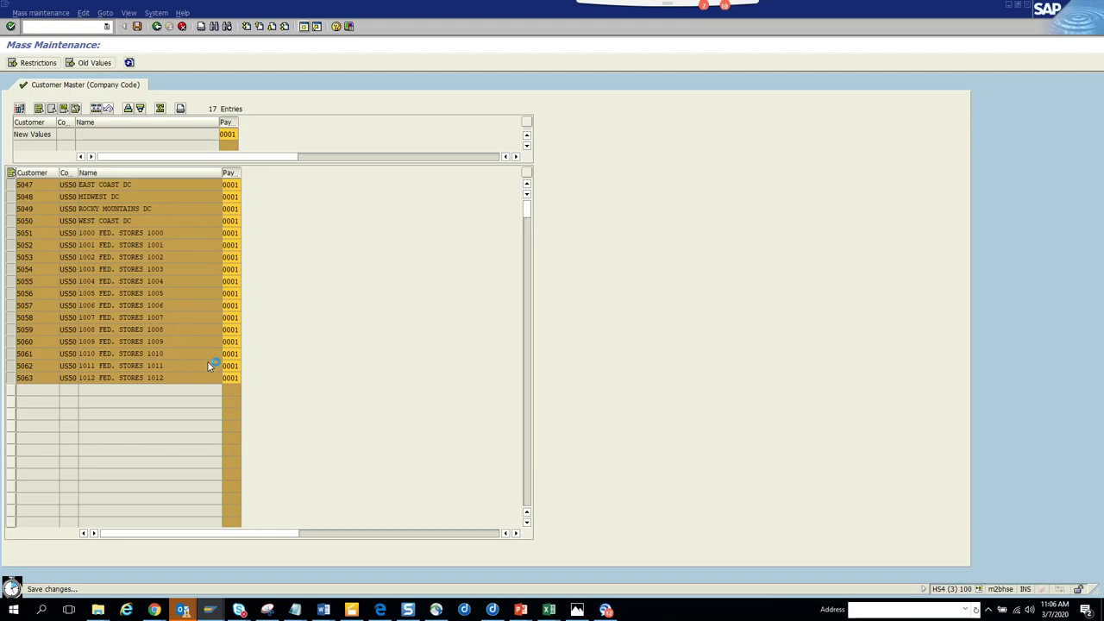
Step: Return to the KNB1 data browser, restrict the selection to the copied customers, and display their entries to check the payment terms
key("alt+Tab")
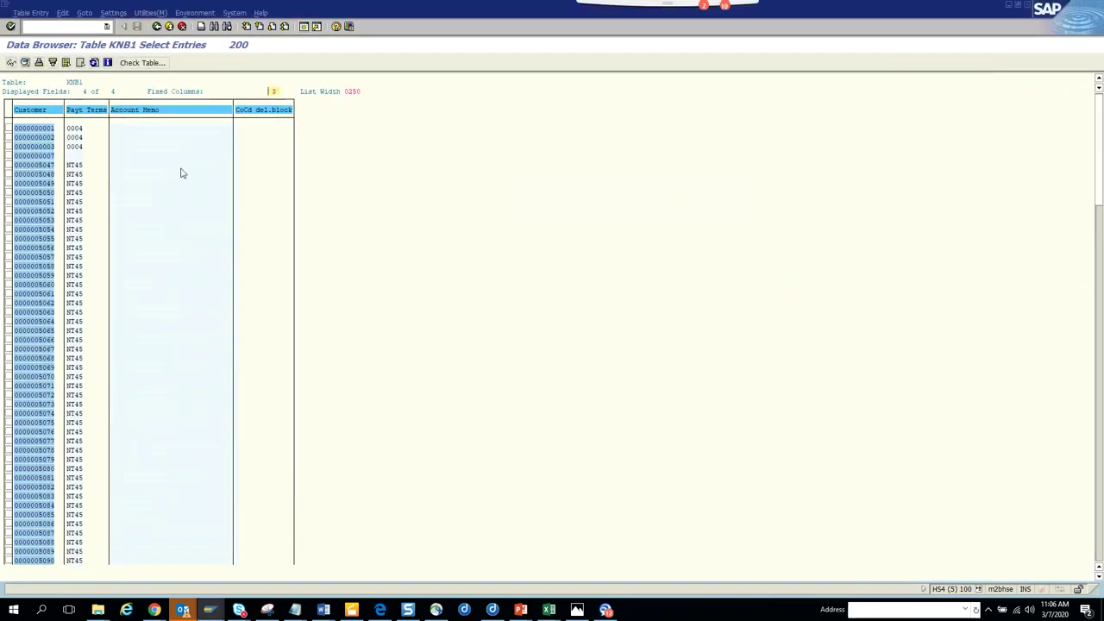
left_click(156, 25)
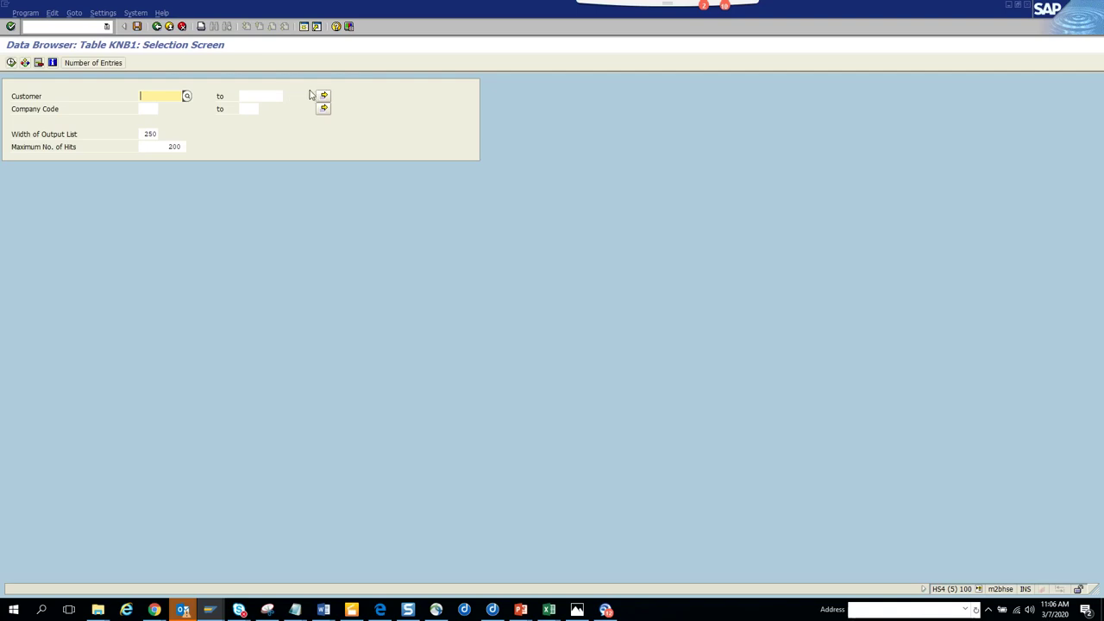
left_click(317, 95)
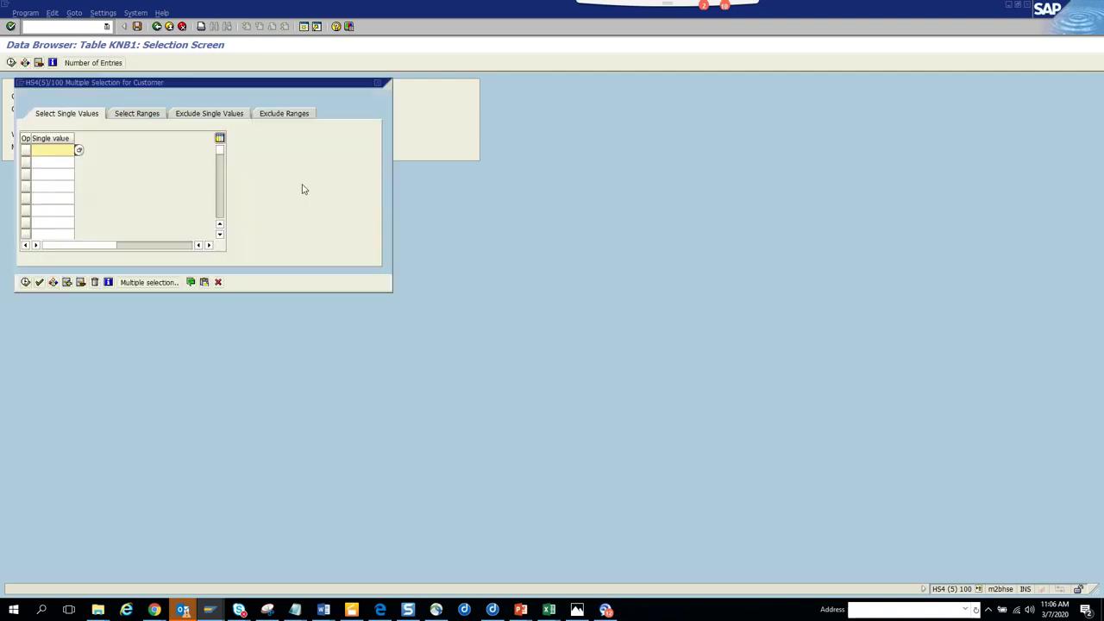
left_click(25, 283)
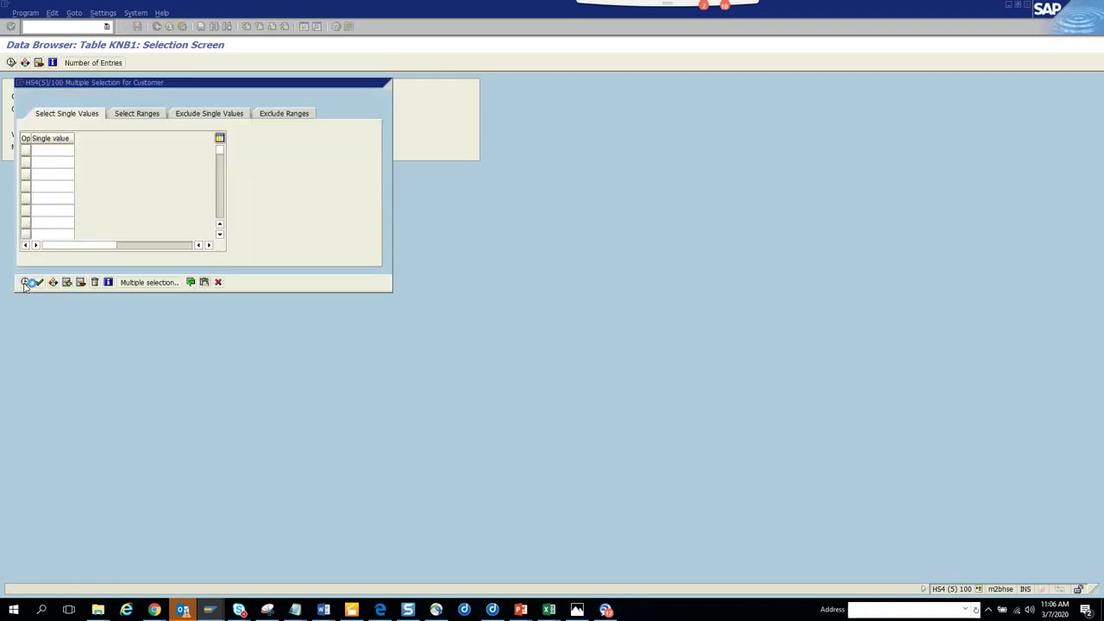
left_click(26, 282)
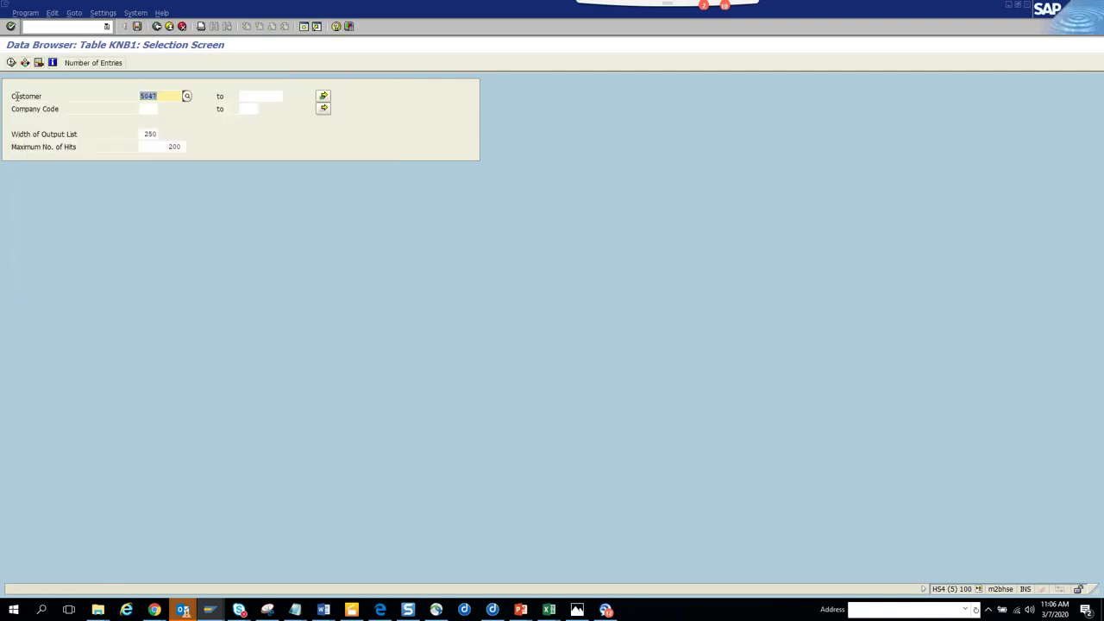
left_click(11, 62)
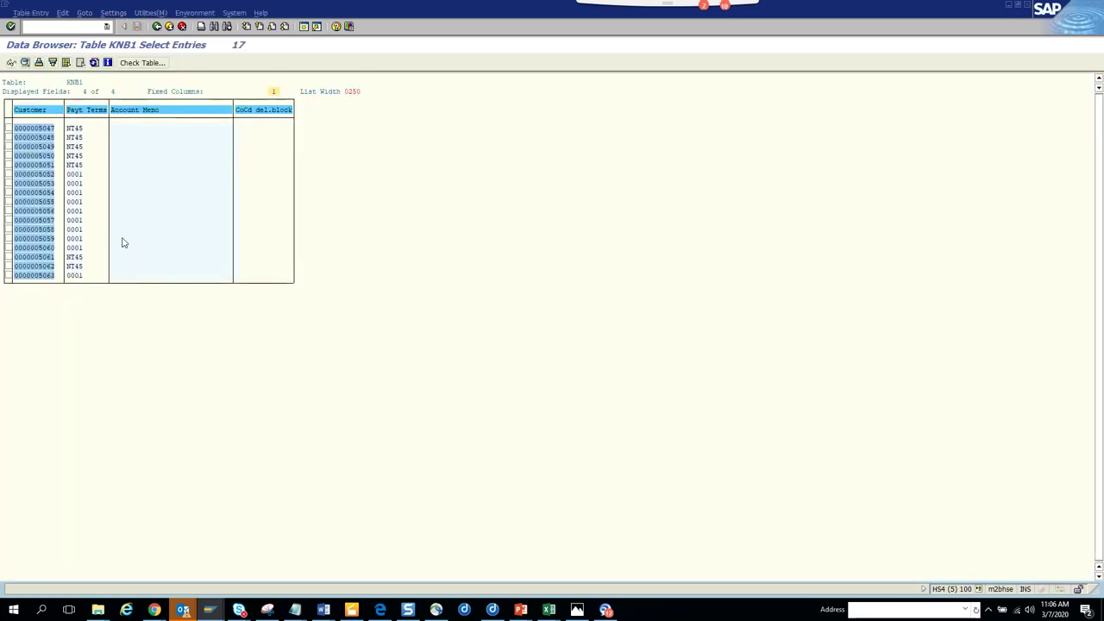
Step: Refresh the KNB1 entries and compare the customers' payment terms with the update messages in the Mass Maintenance session
left_click(94, 63)
left_click(95, 62)
left_click(95, 62)
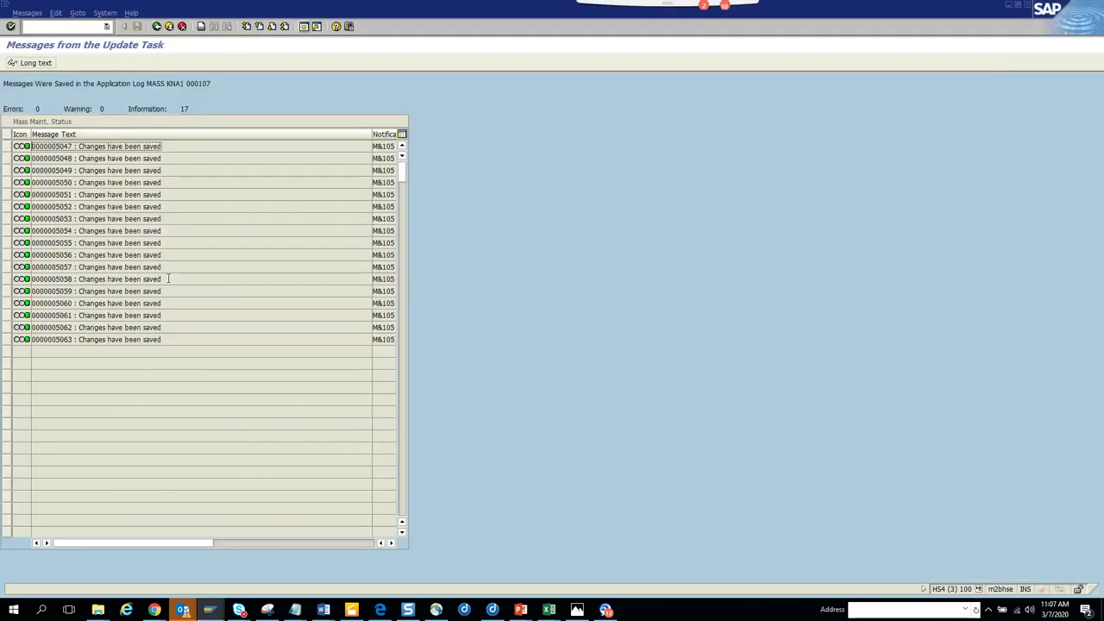
key("F3")
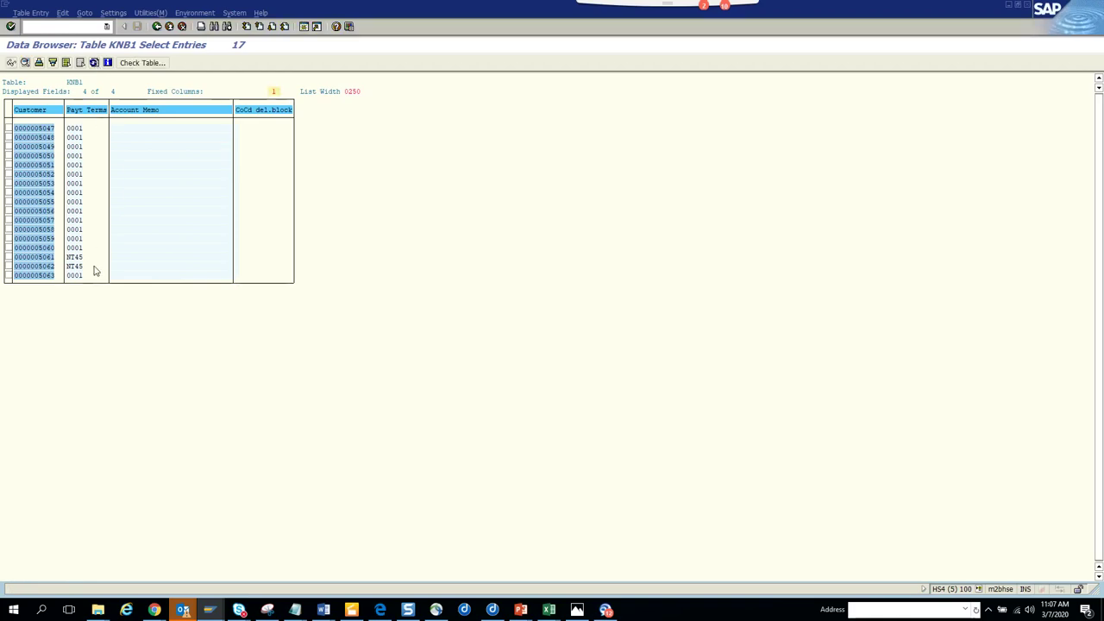
key("ctrl+s")
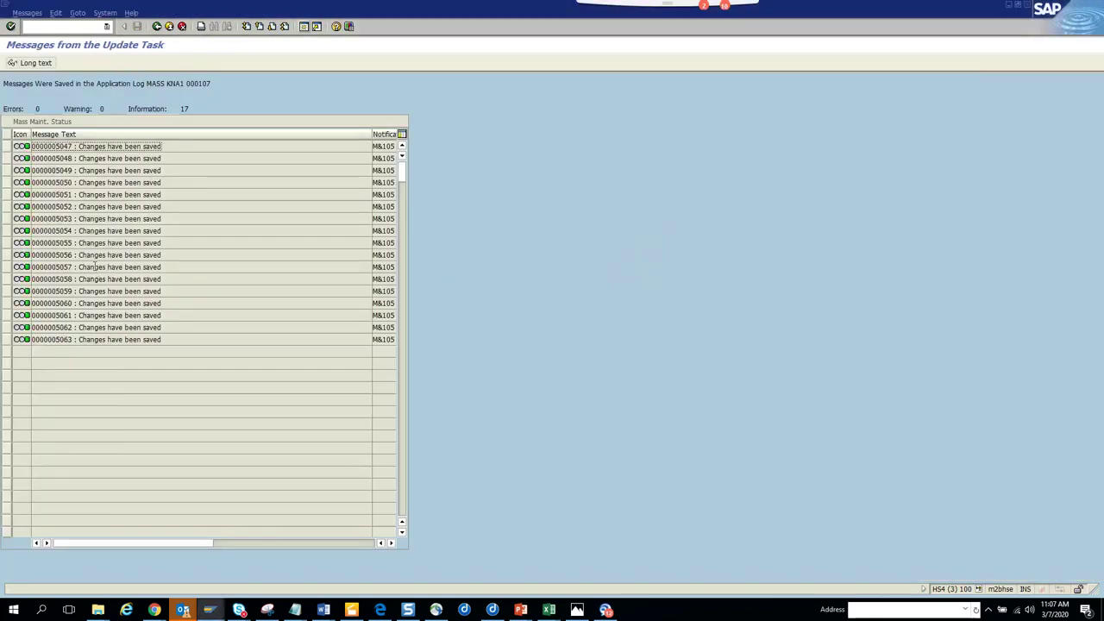
key("alt+Tab")
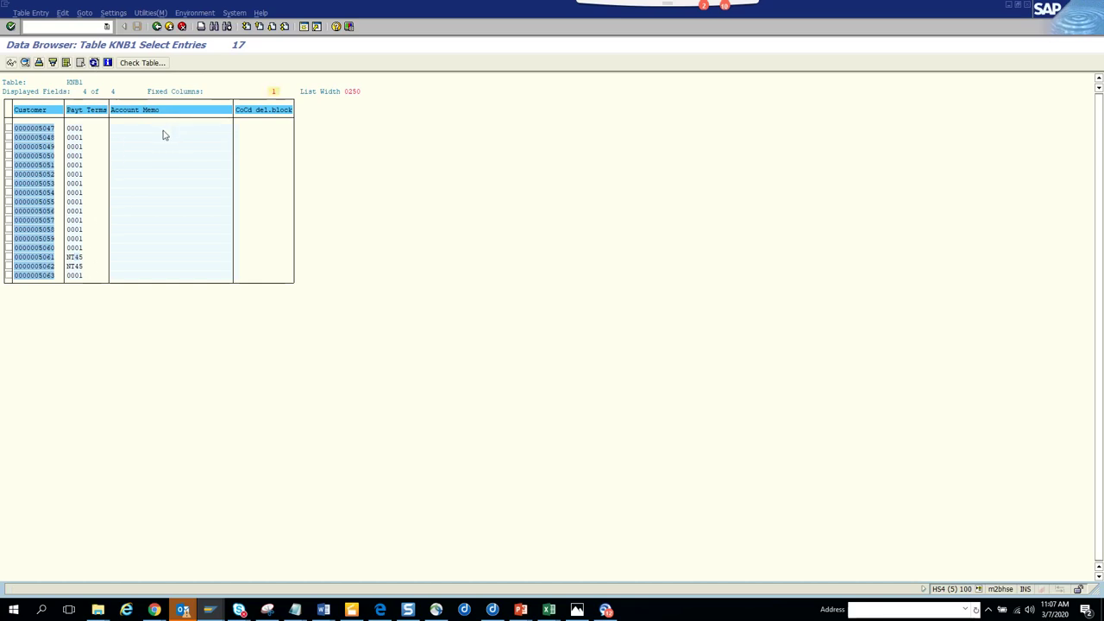
key("ctrl+s")
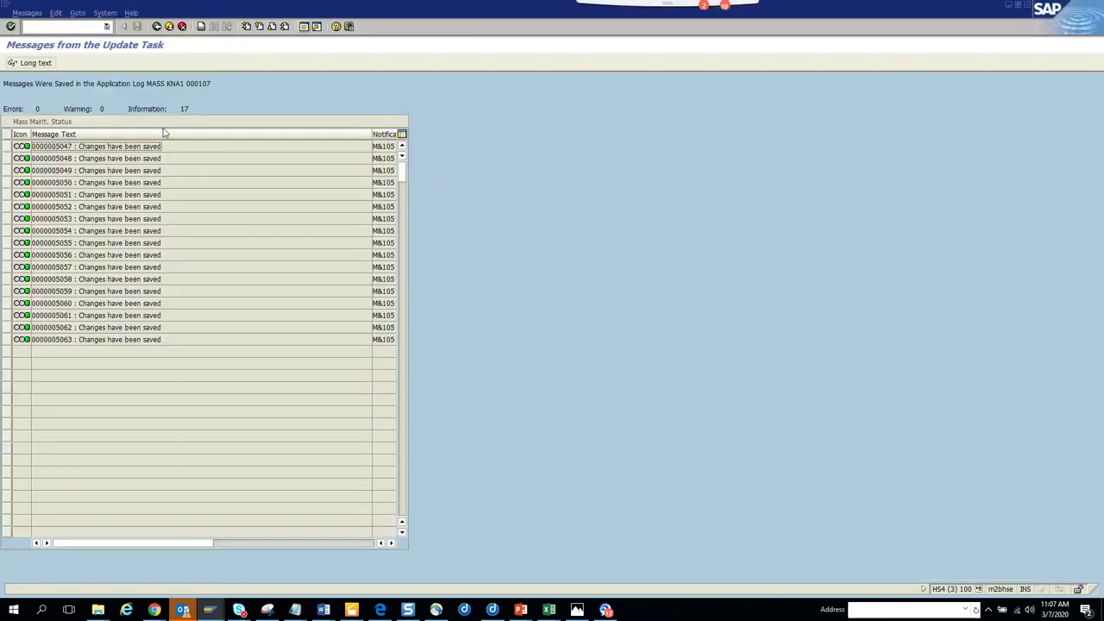
Step: Return to the Mass Maintenance field selection, deselect Payt Terms, search for "verm" and select the Account Memo field (KNB1-KVERM)
left_click(156, 27)
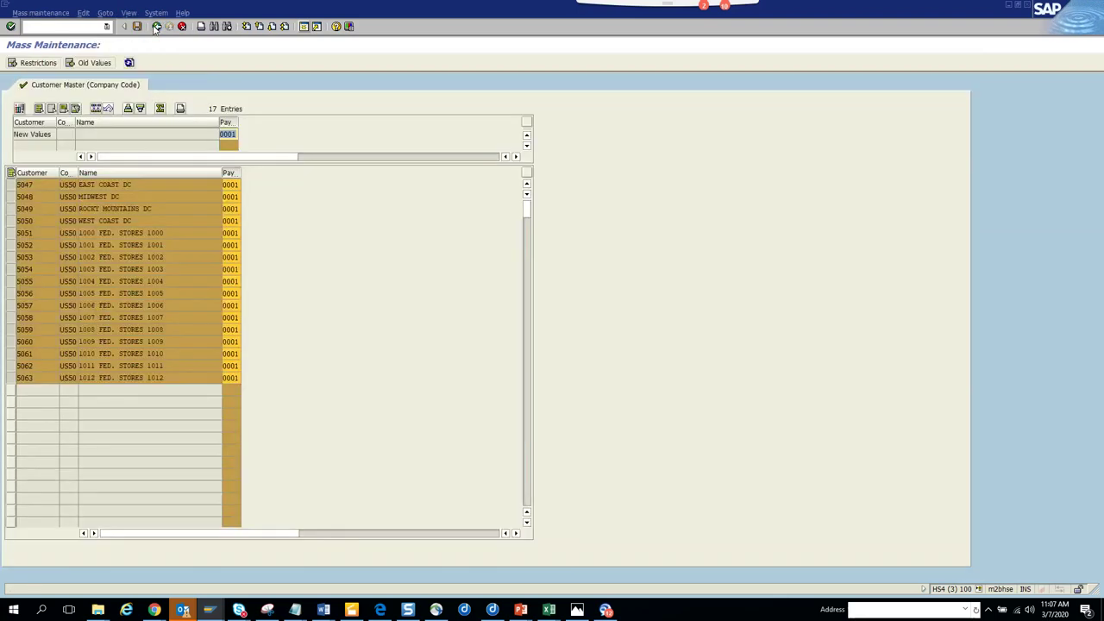
left_click(156, 27)
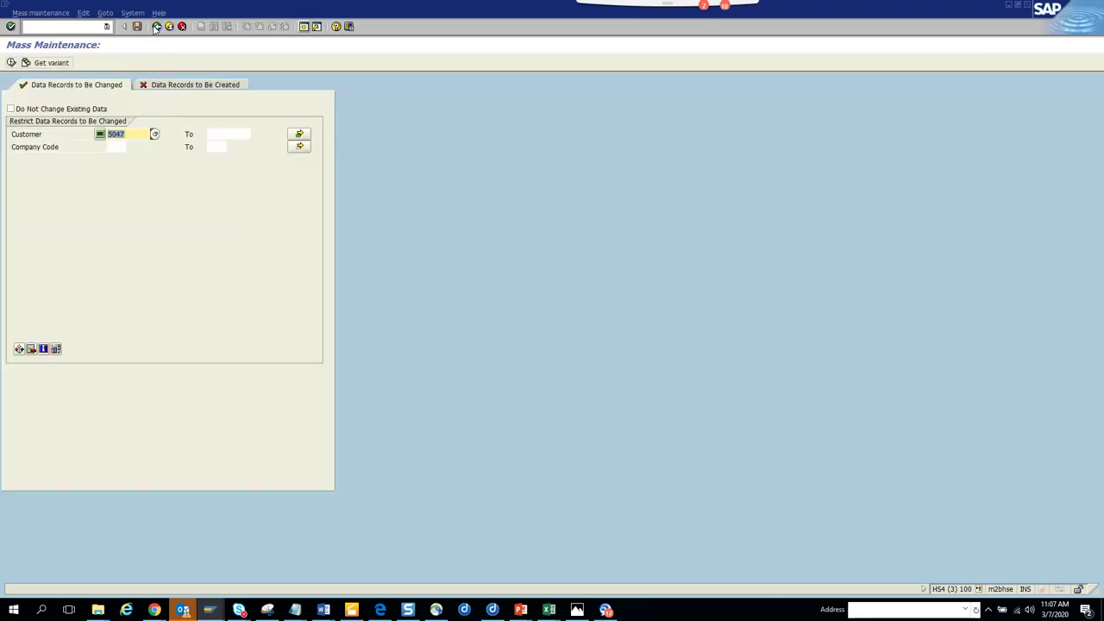
left_click(156, 27)
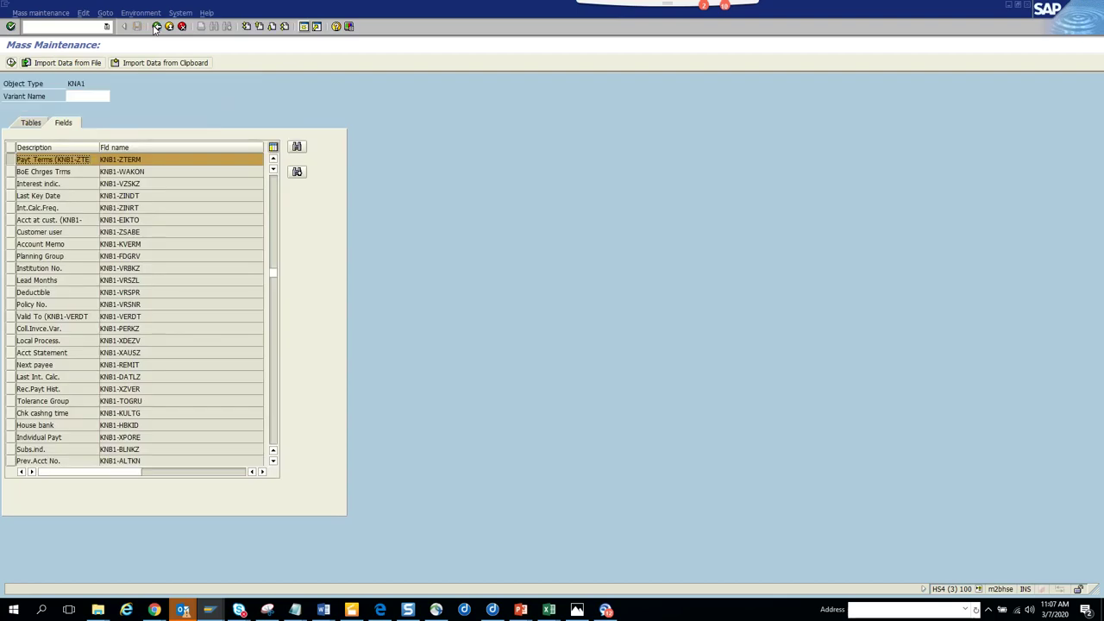
left_click(16, 159)
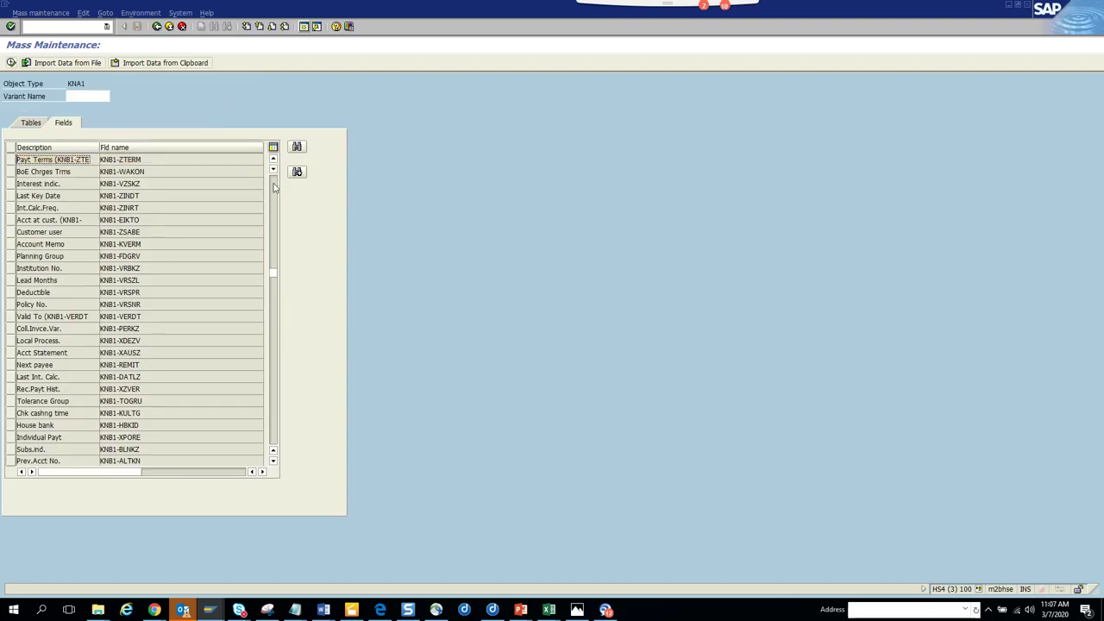
left_click(296, 147)
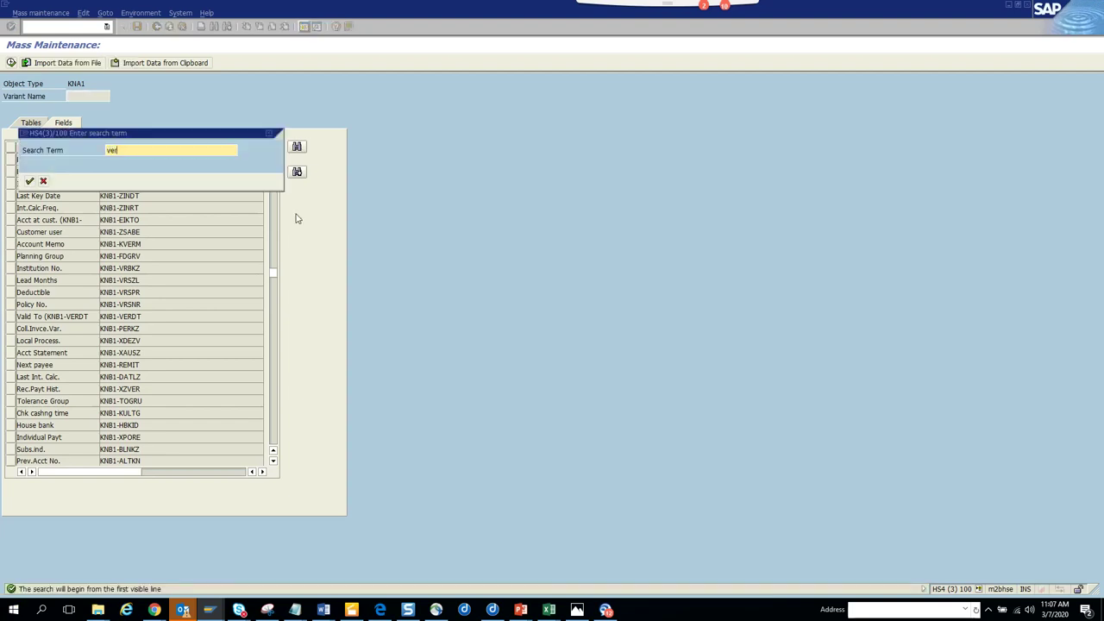
key("Return")
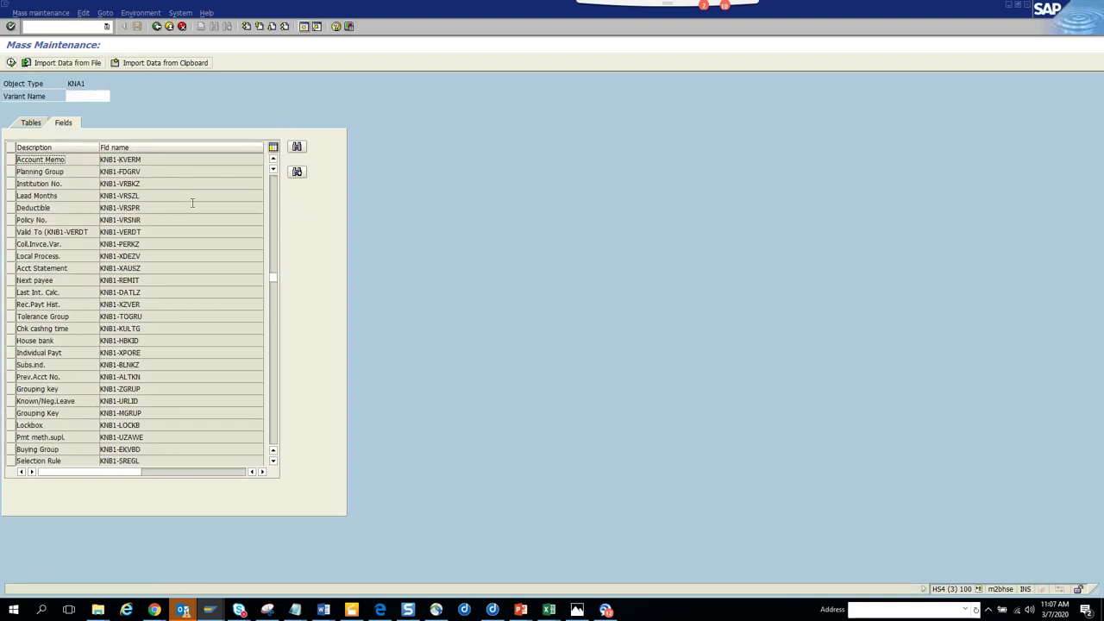
left_click(10, 162)
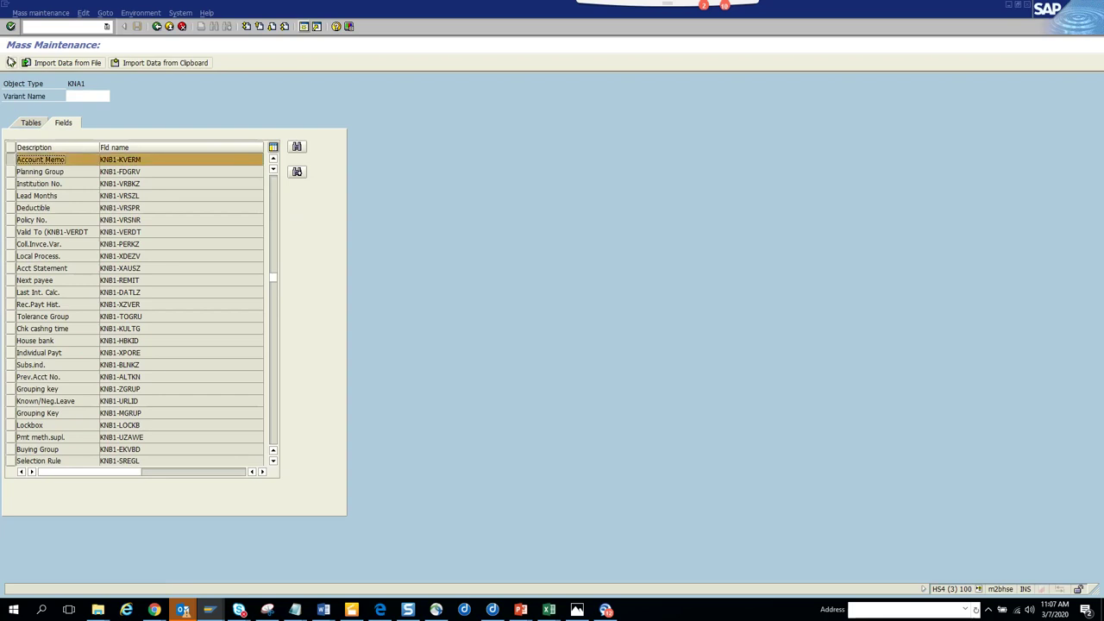
Step: Load the copied customer numbers from the clipboard as the Customer restriction and list their Account Memo records for change
left_click(10, 62)
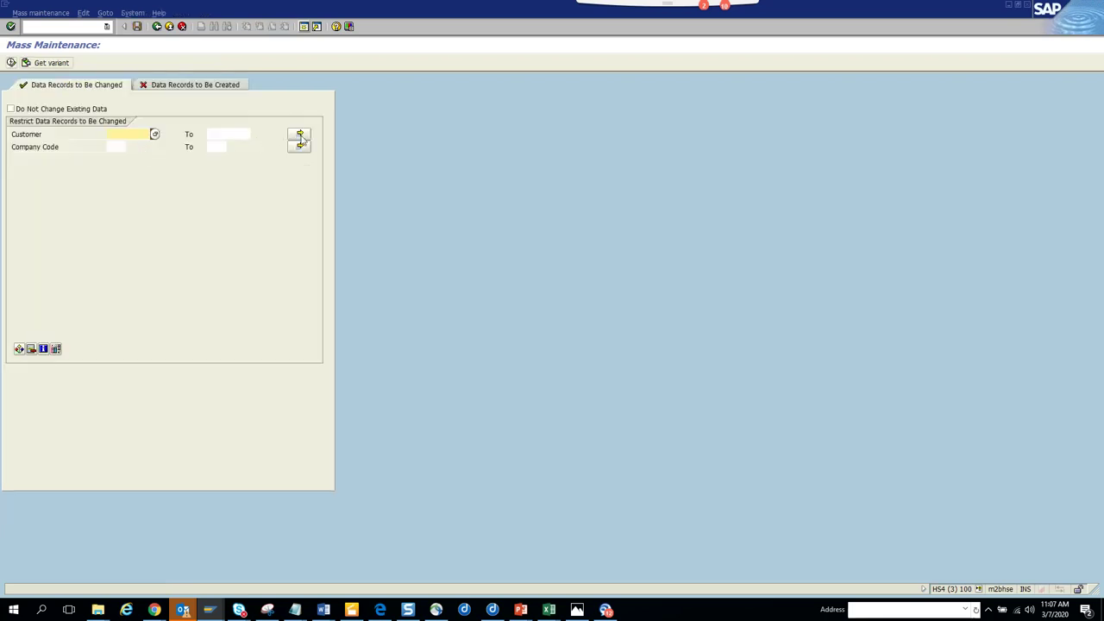
left_click(300, 135)
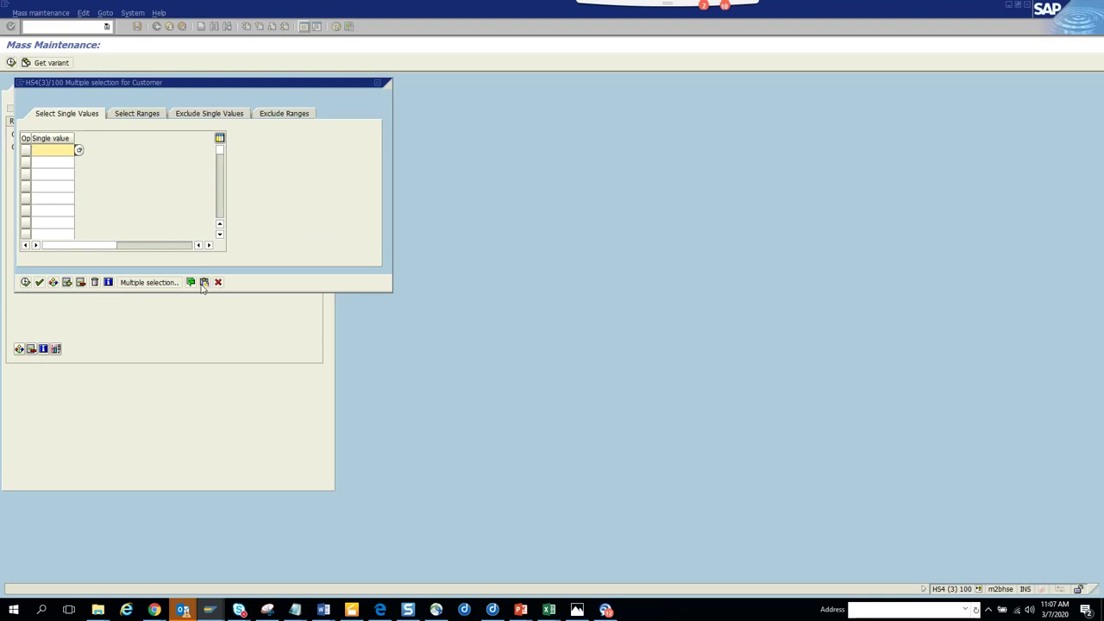
left_click(203, 282)
left_click(26, 282)
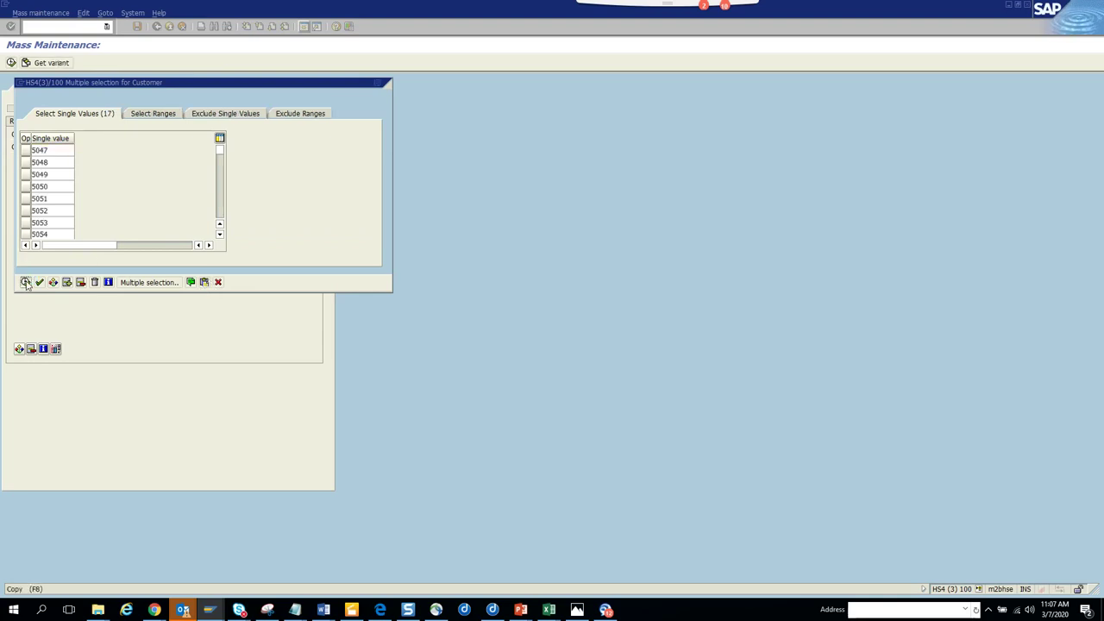
key("F8")
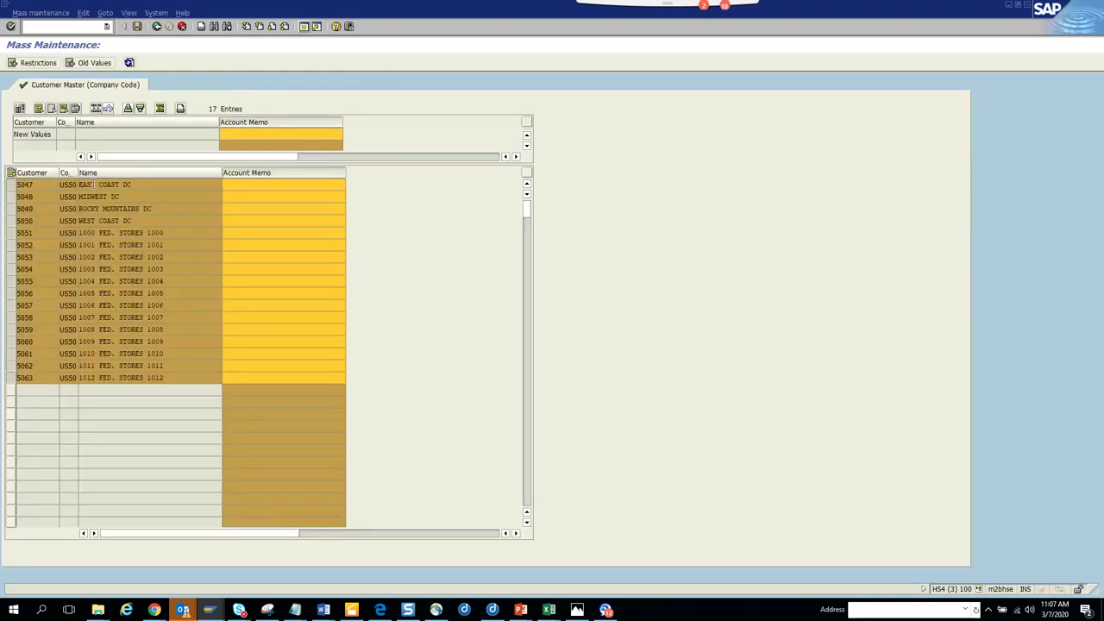
Step: Set the new Account Memo value to "abc", carry it over to all listed customers, and save the mass change
left_click(290, 132)
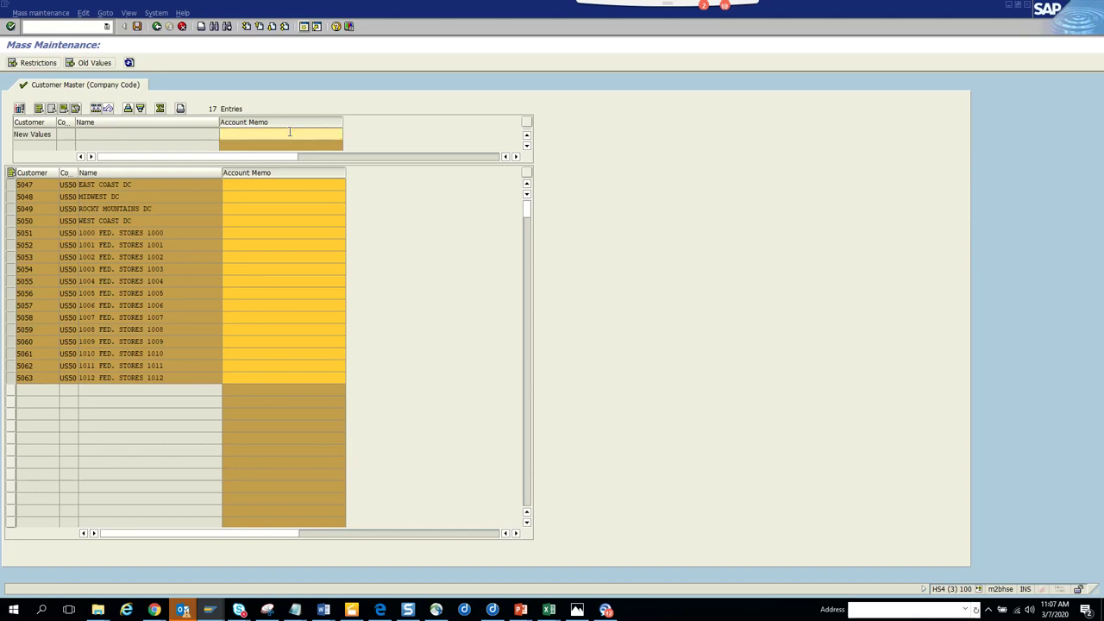
type("abc")
key("Return")
left_click(100, 109)
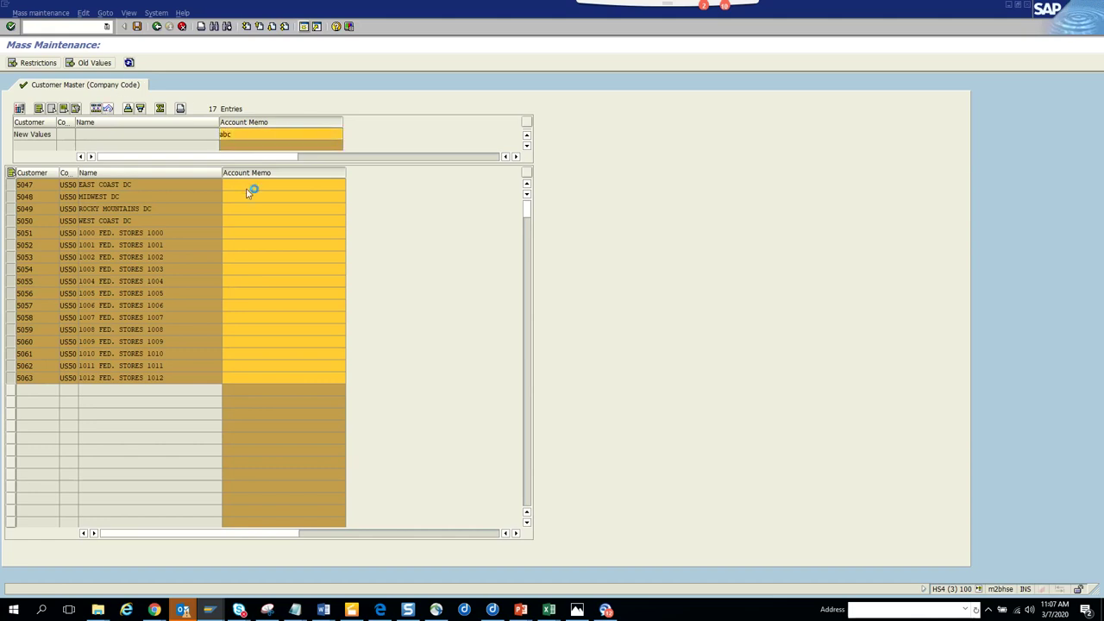
left_click(136, 27)
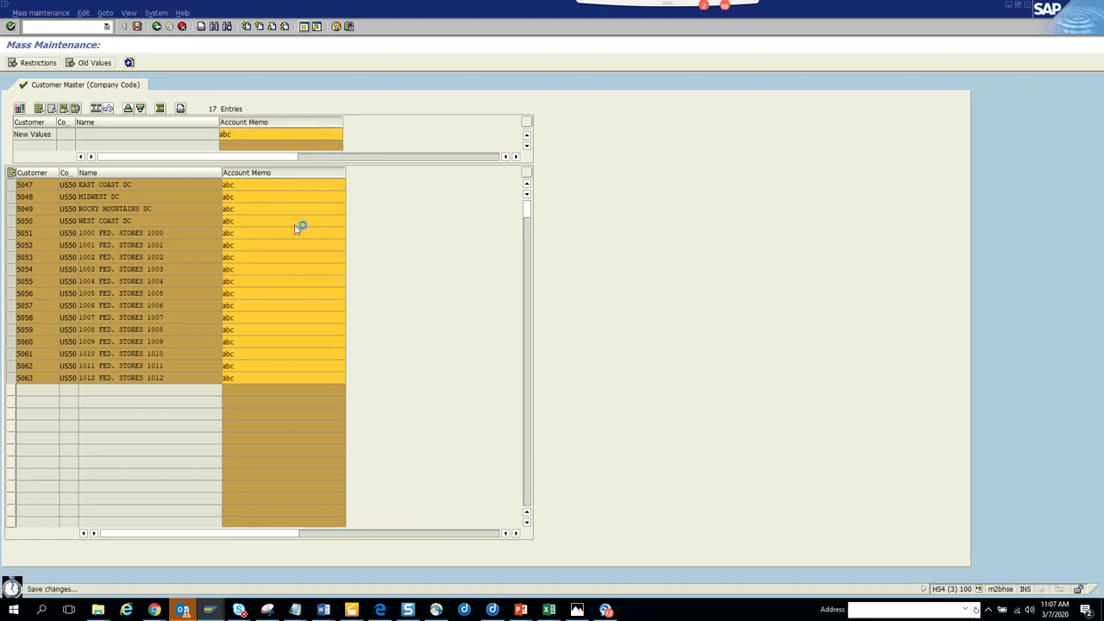
Step: Switch to the KNB1 data browser and refresh the entries repeatedly to check the Account Memo updates for the changed customers
key("alt+Tab")
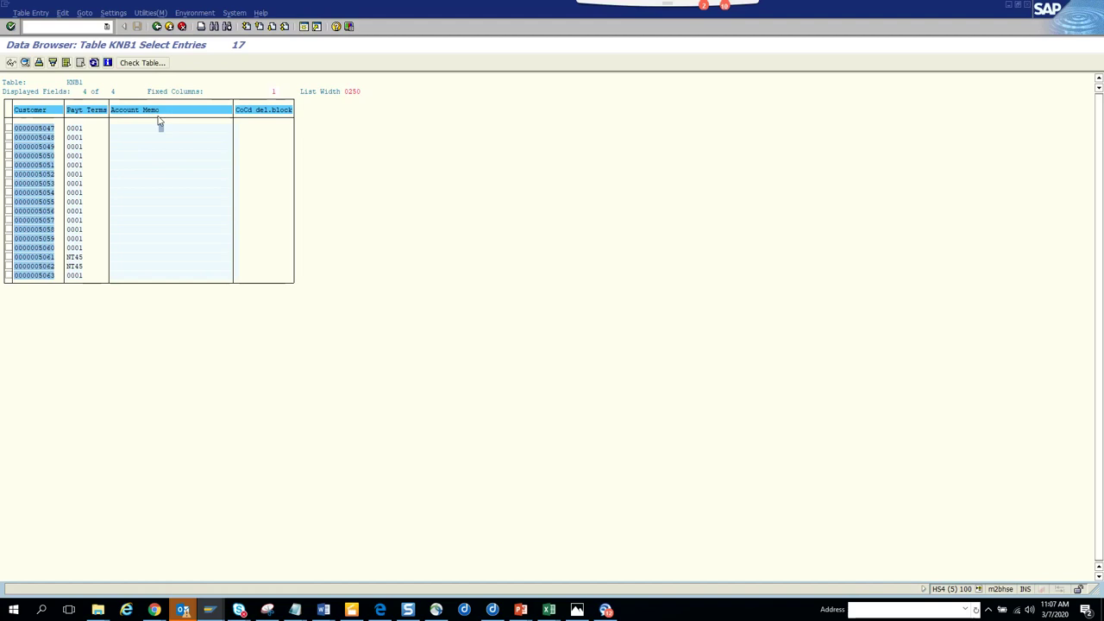
left_click(94, 62)
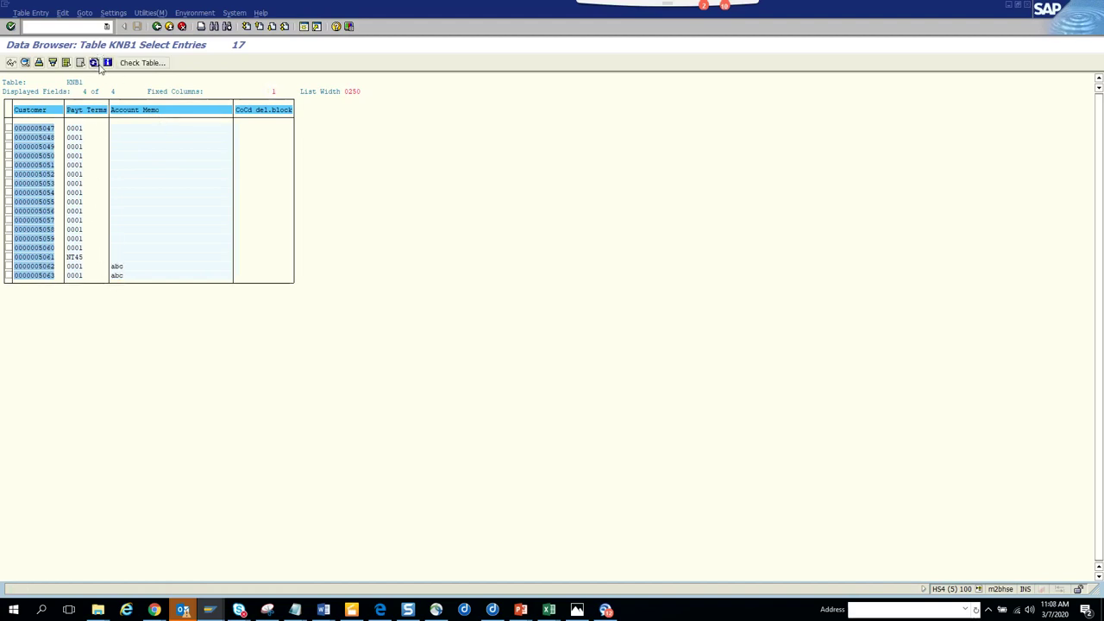
left_click(99, 66)
left_click(99, 67)
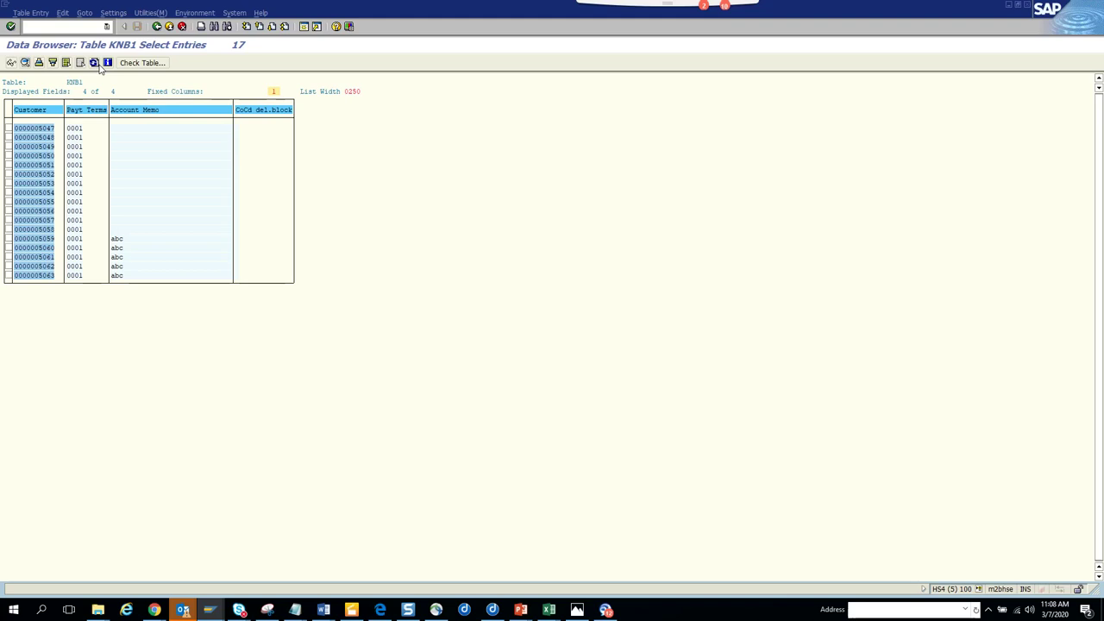
left_click(95, 63)
left_click(100, 66)
left_click(99, 66)
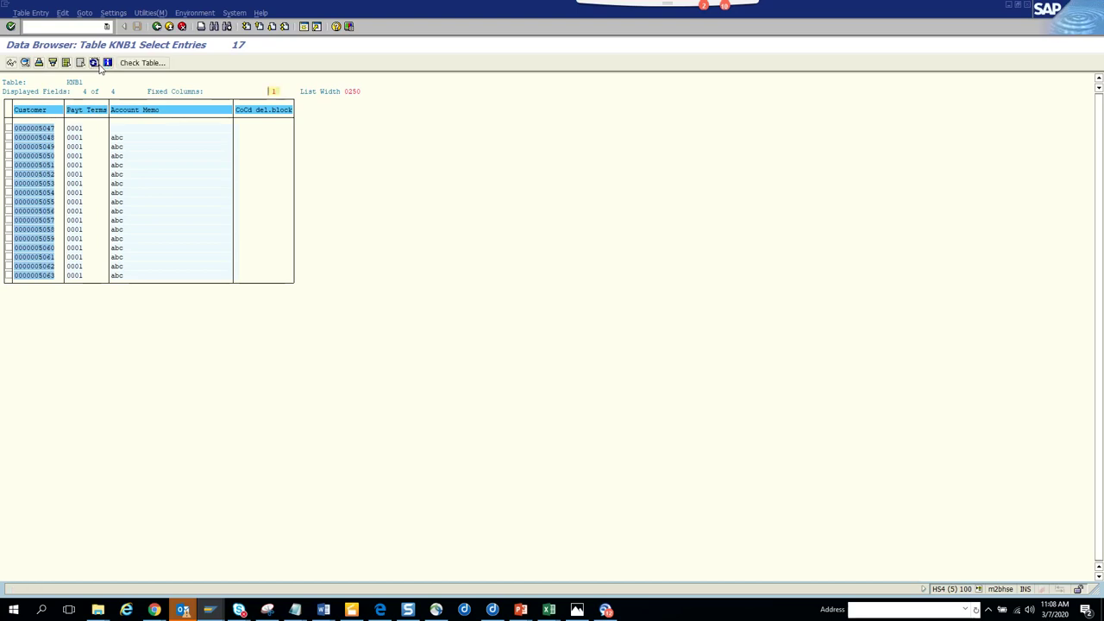
left_click(99, 66)
left_click(99, 66)
Step: Return to the Mass Maintenance field selection, search for "block" and select the CoCd del.block field (KNB1-NODEL)
key("alt+Tab")
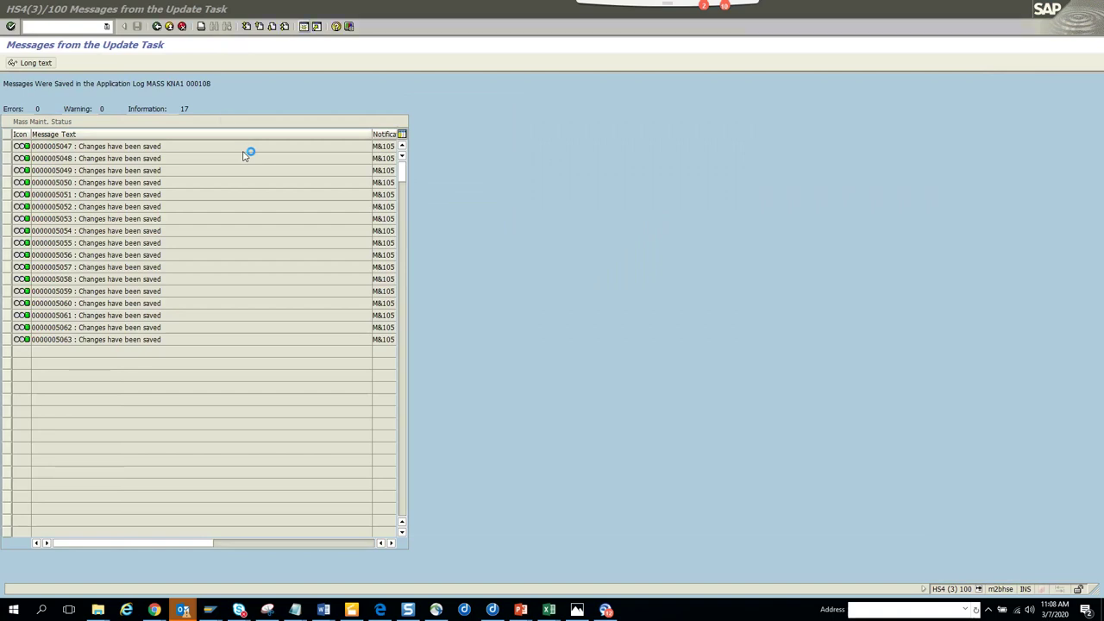
left_click(158, 27)
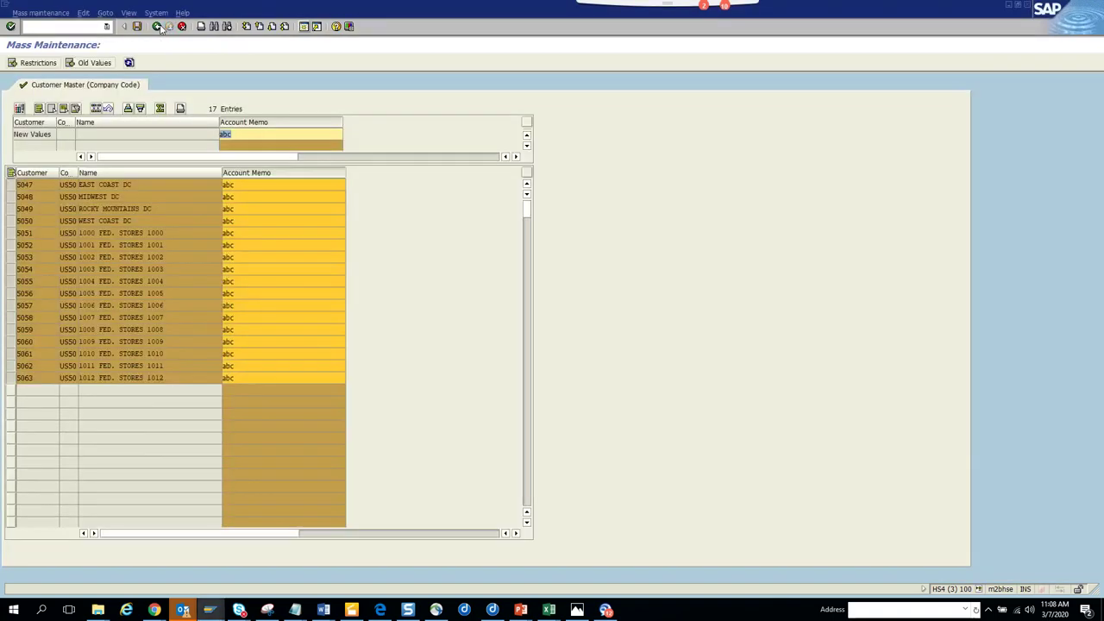
left_click(159, 27)
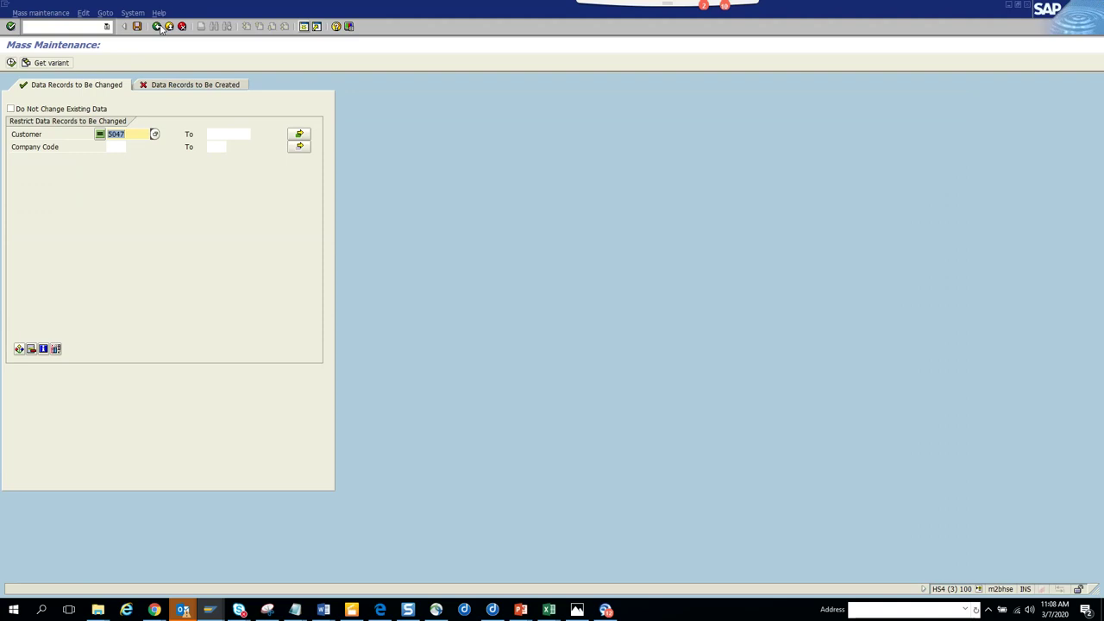
left_click(158, 27)
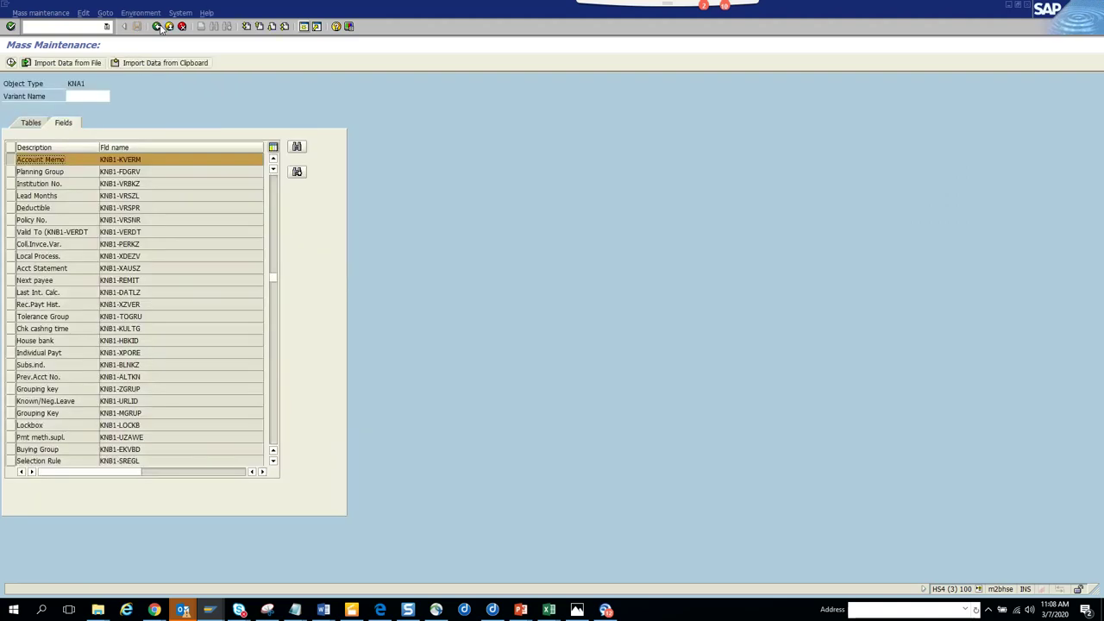
left_click(296, 147)
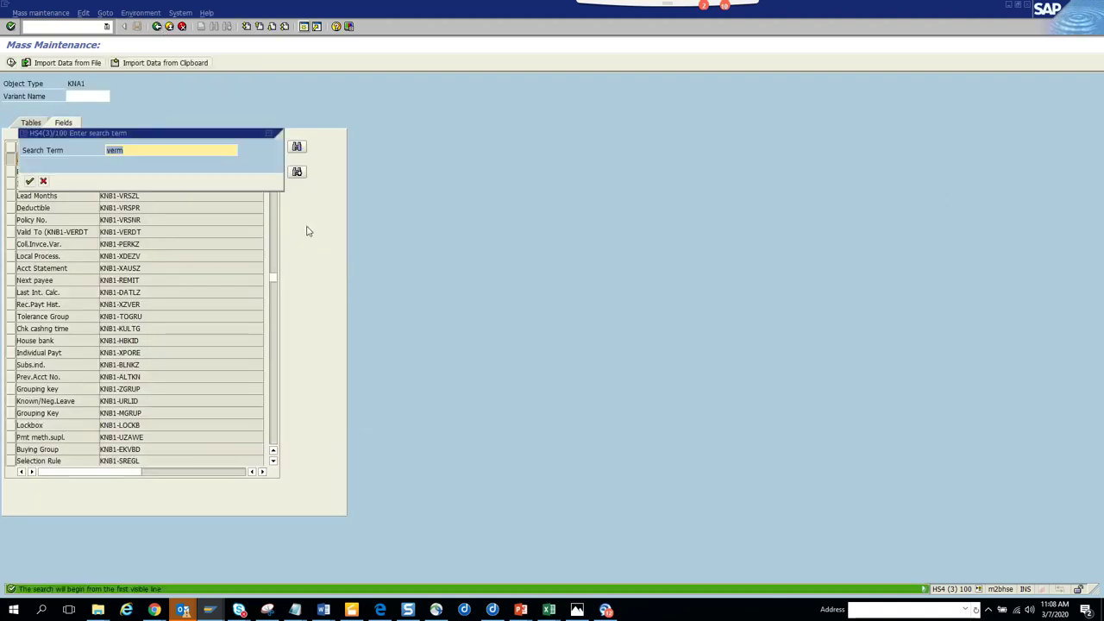
type("bloc")
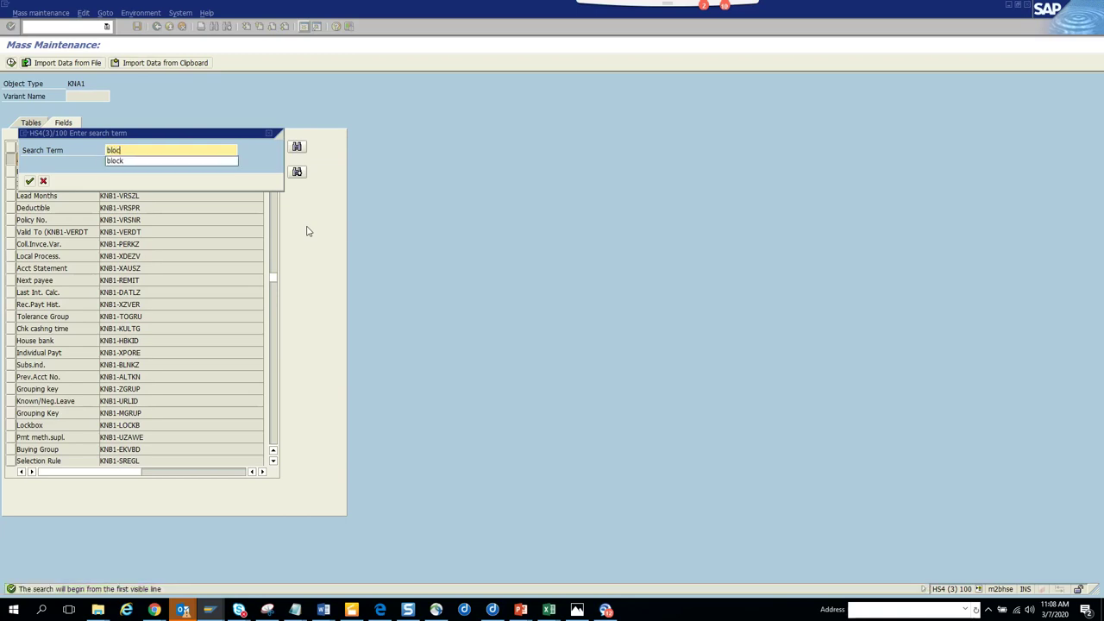
type("k")
key("Return")
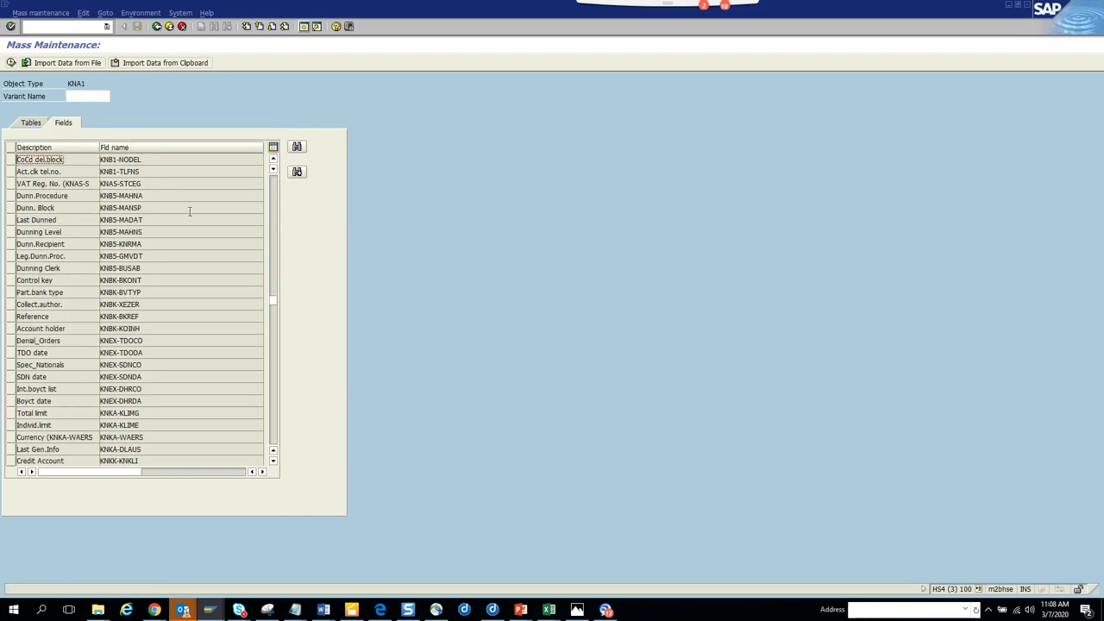
left_click(11, 162)
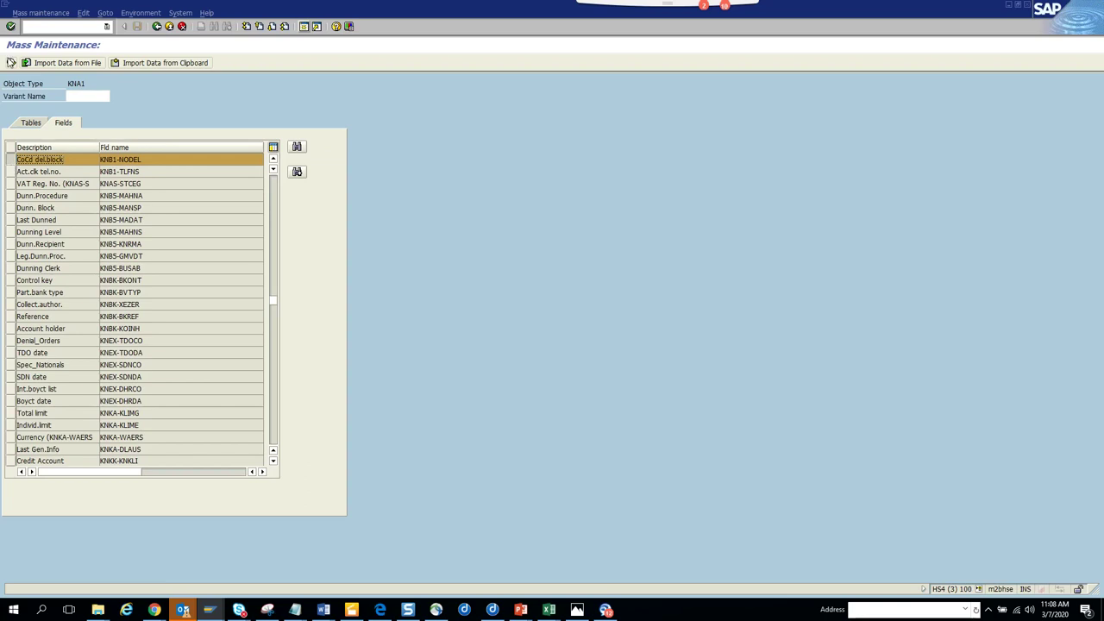
Step: Open the record selection for CoCd del.block, paste the copied customer numbers as the Customer restriction, and list the records for change
left_click(11, 62)
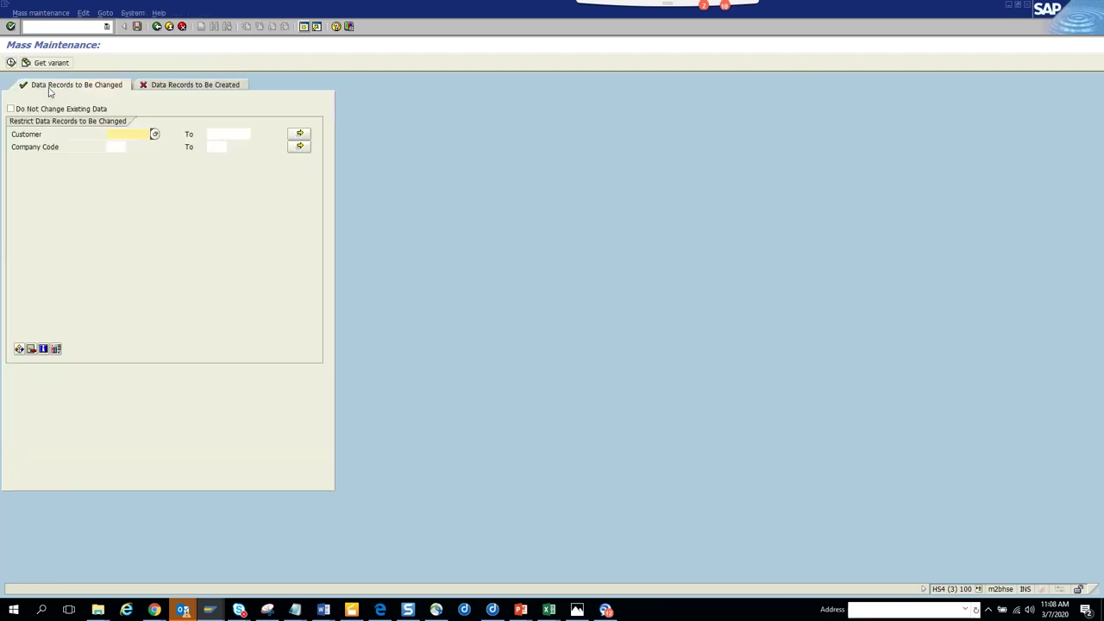
left_click(301, 133)
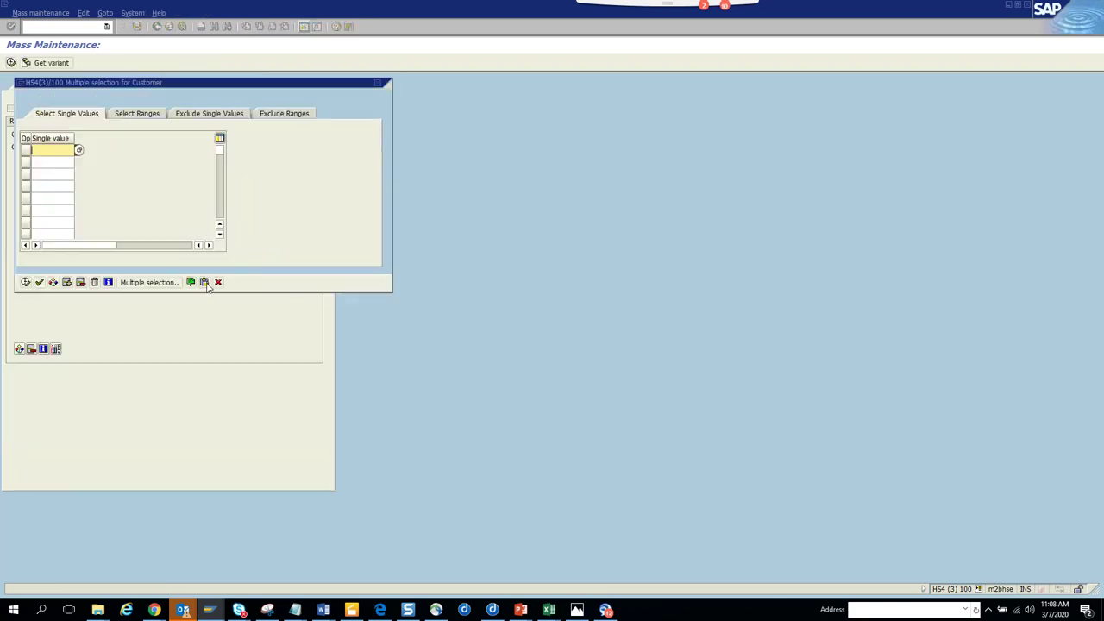
left_click(204, 283)
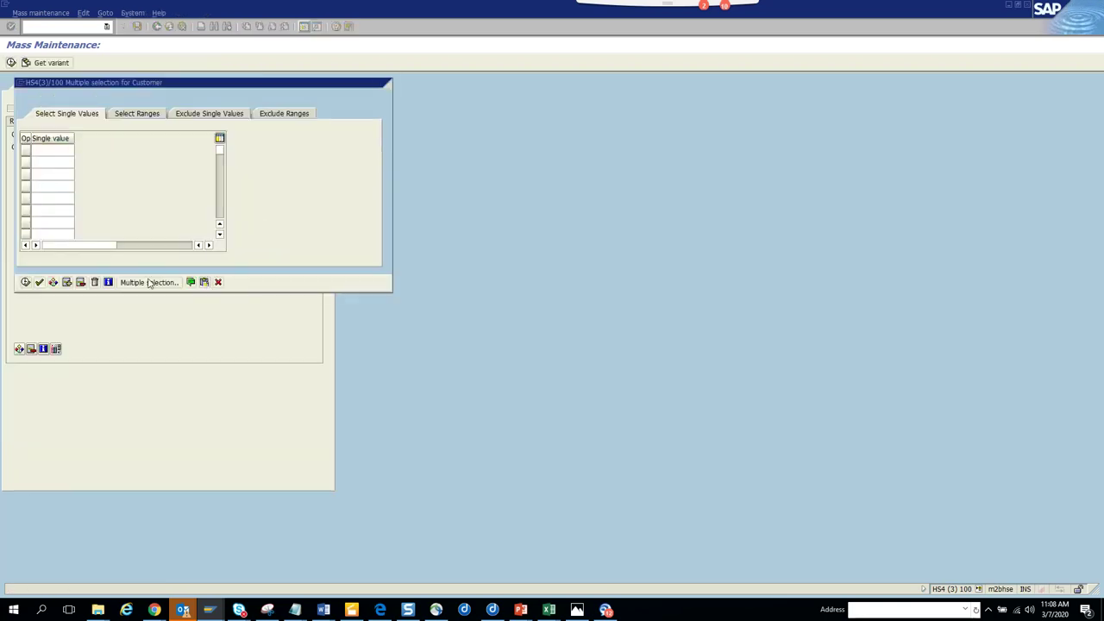
left_click(26, 283)
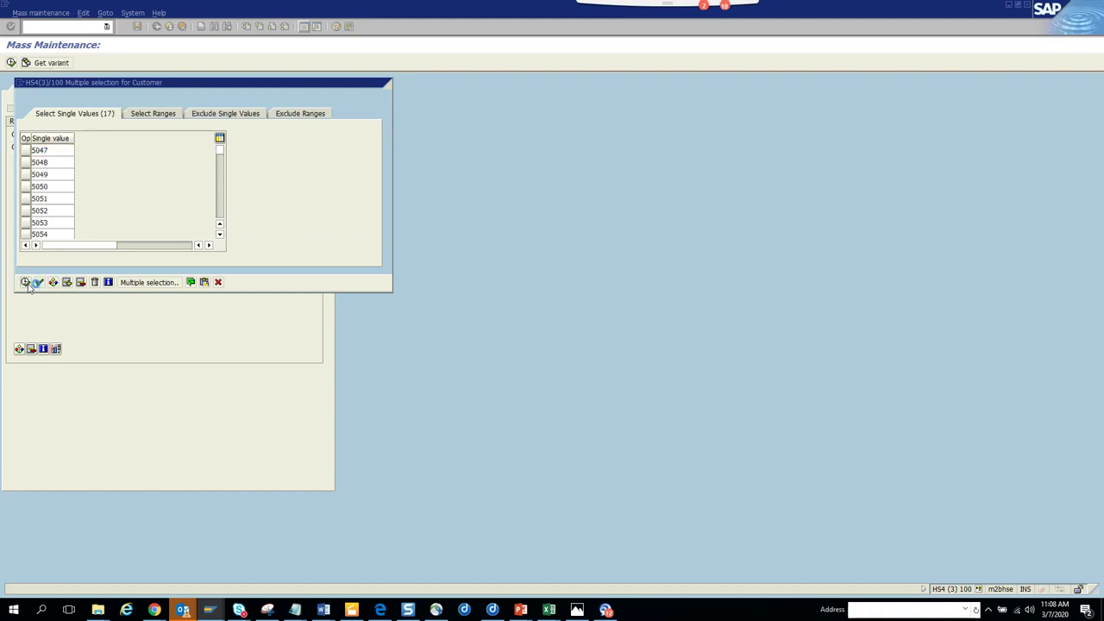
left_click(11, 62)
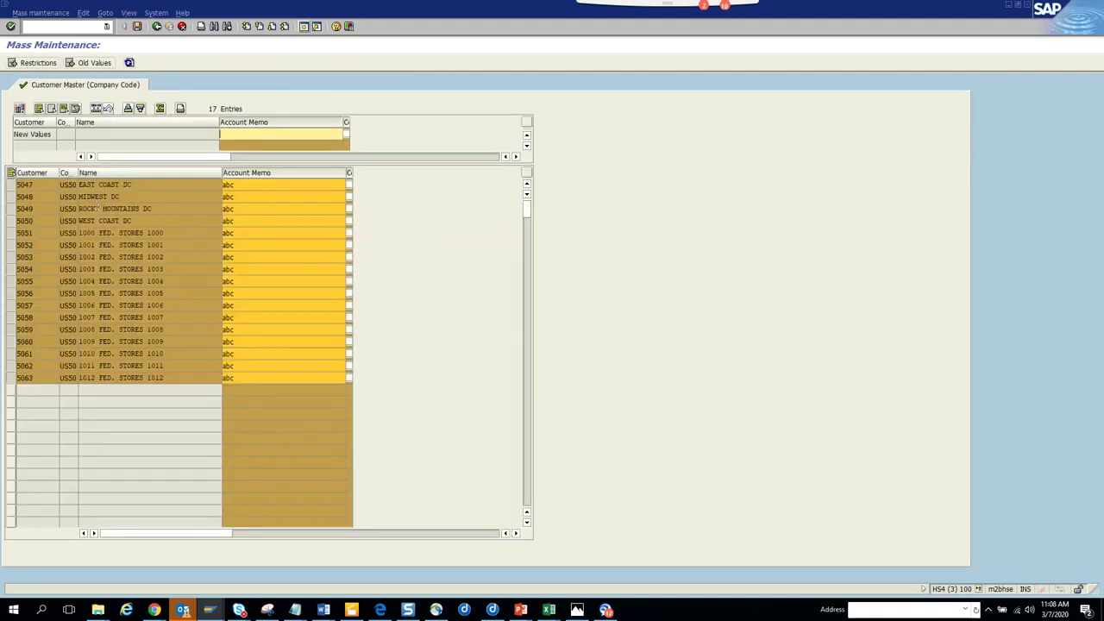
Step: Set the new Account Memo to "def", enable the CoCd deletion block, carry both over to all listed customers, and save
left_click(269, 136)
left_click(348, 136)
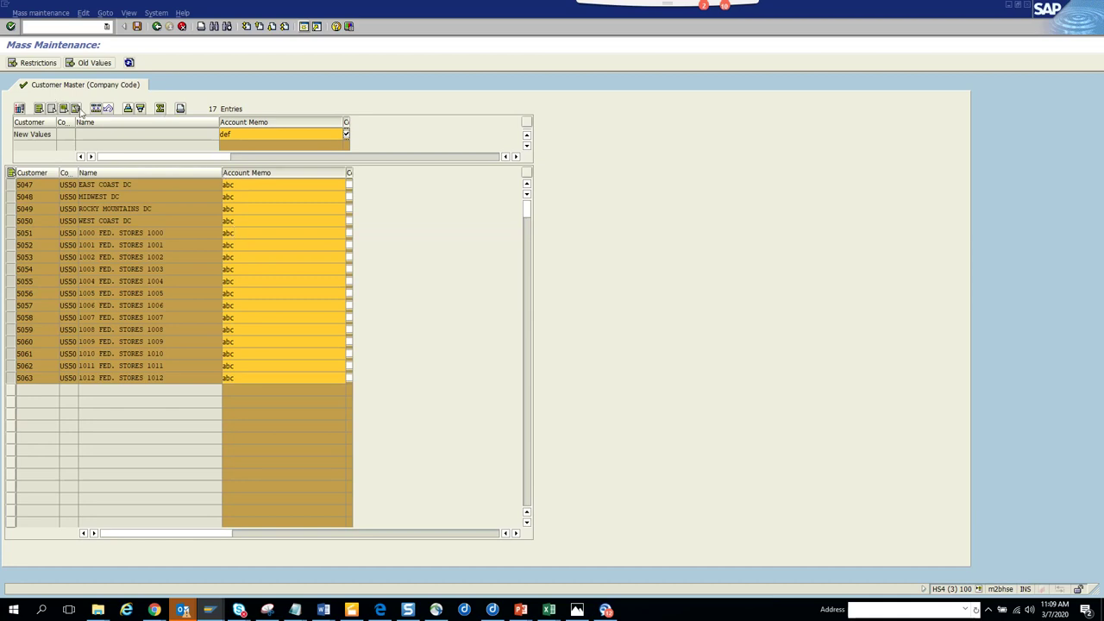
left_click(96, 110)
left_click(137, 27)
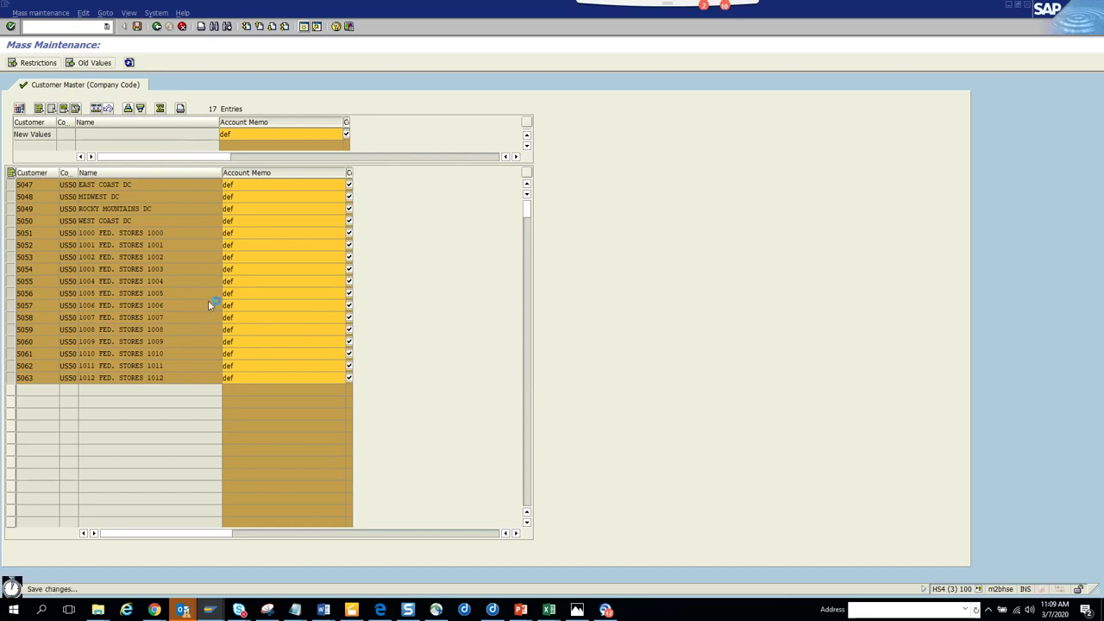
Step: Refresh the KNB1 data browser entries repeatedly to check the Account Memo and deletion block updates, and return to the table name entry
key("alt+Tab")
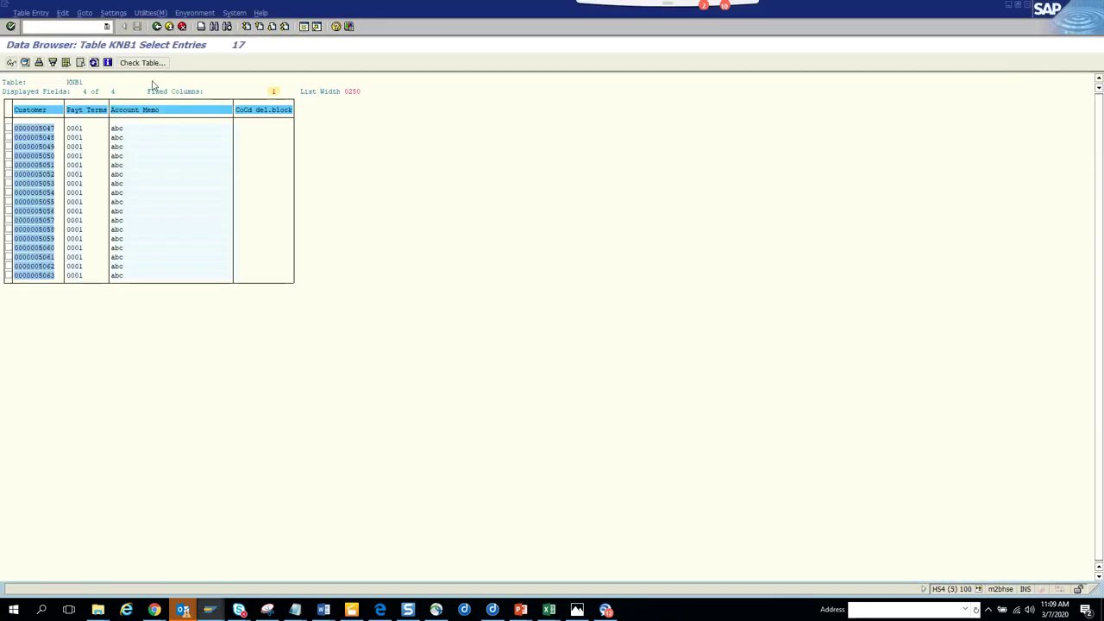
left_click(94, 62)
left_click(94, 63)
left_click(94, 62)
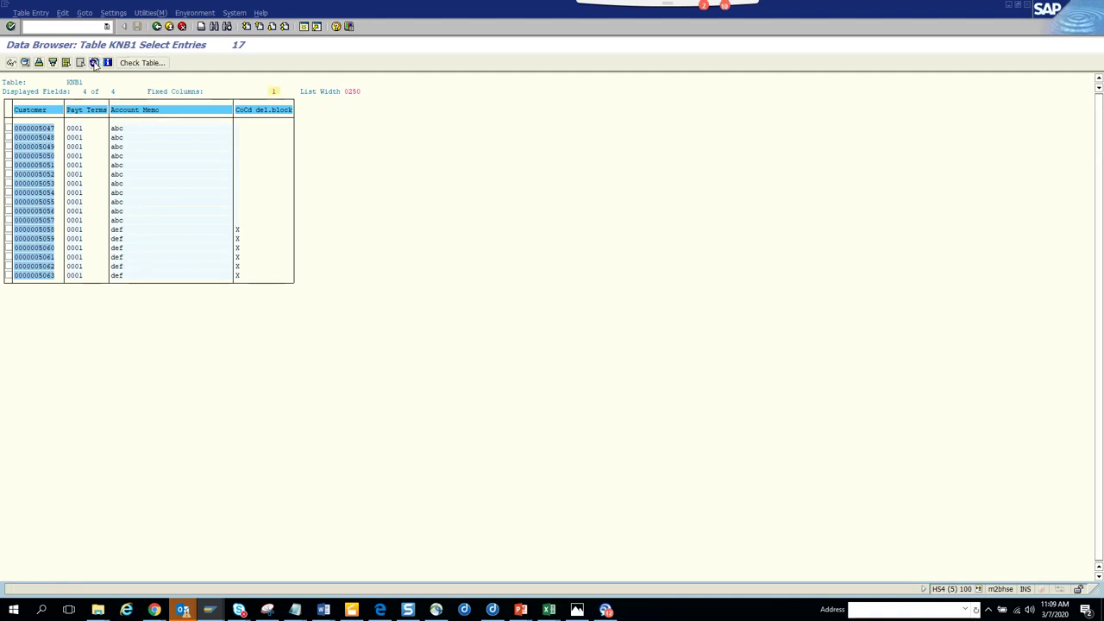
left_click(94, 62)
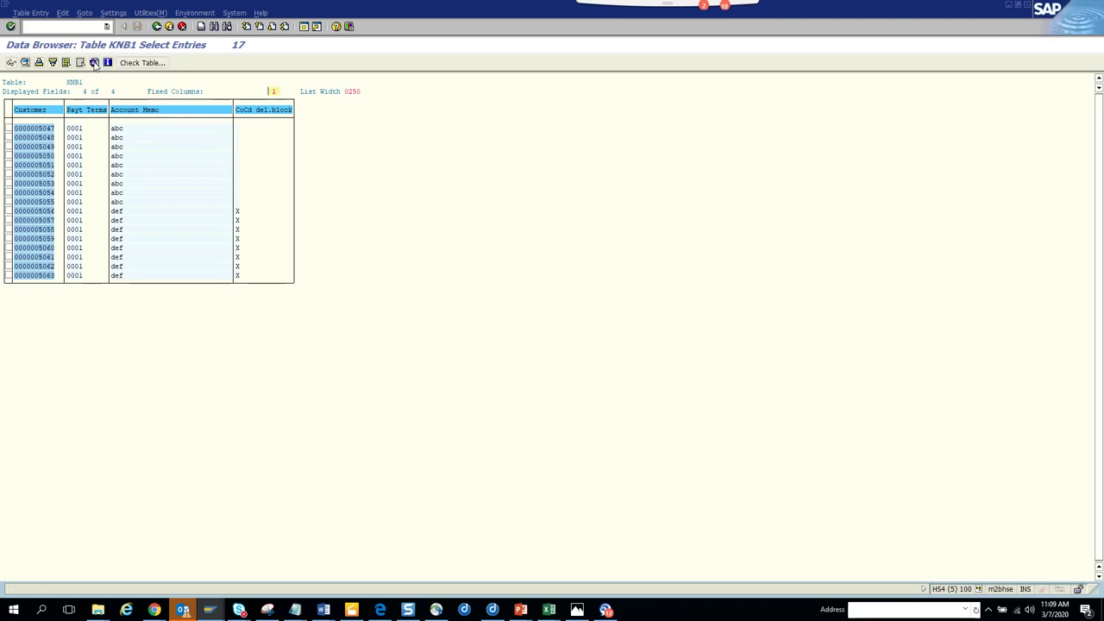
left_click(94, 62)
left_click(94, 62)
left_click(94, 62)
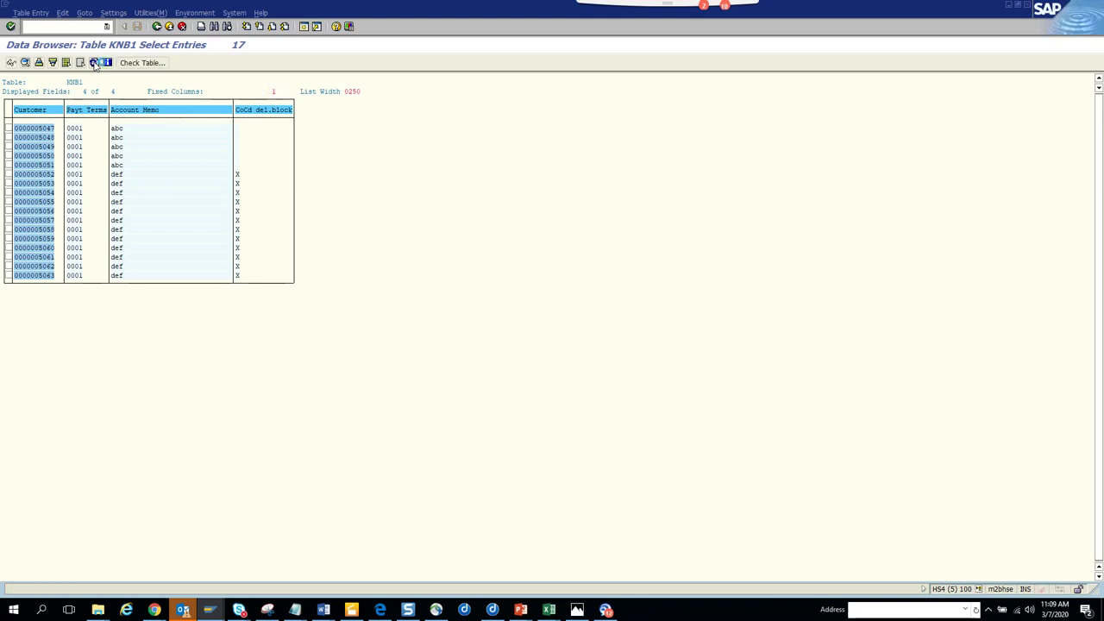
left_click(94, 62)
left_click(94, 62)
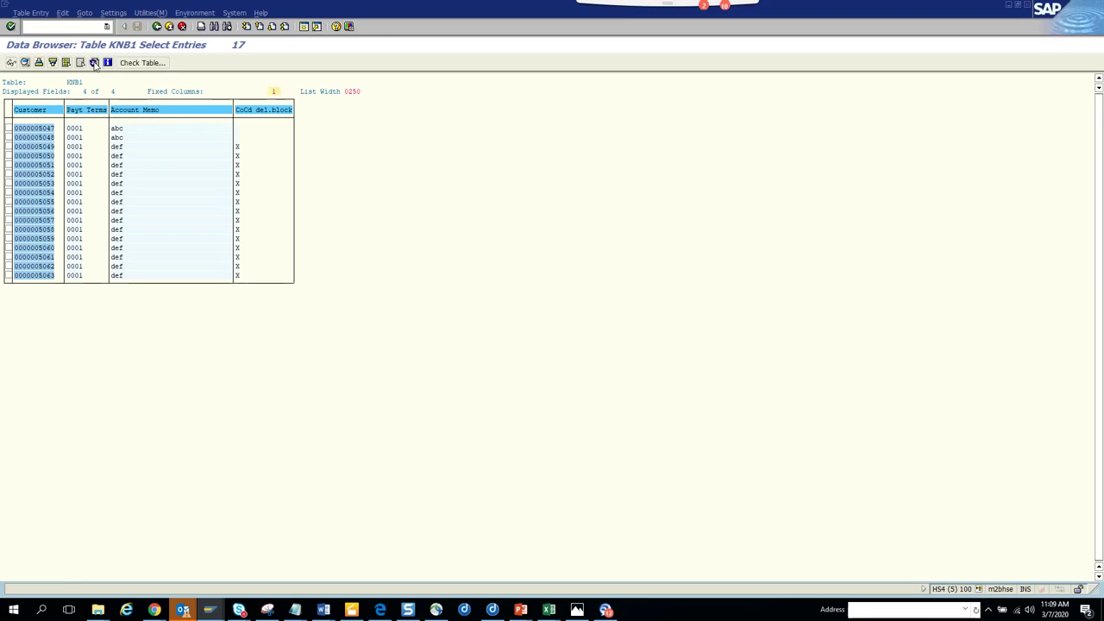
left_click(94, 62)
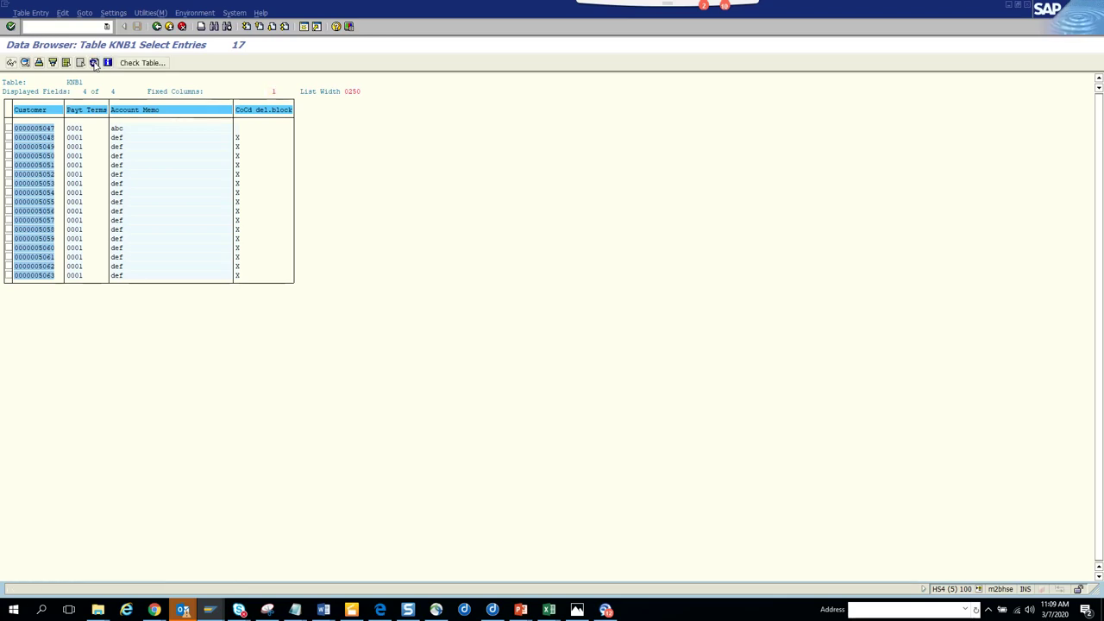
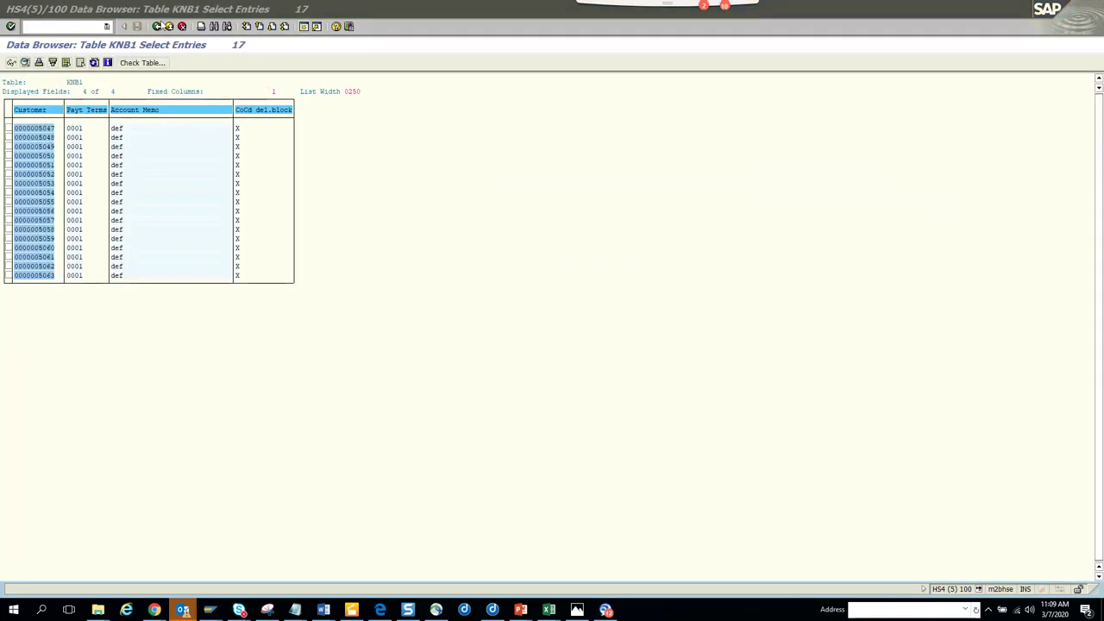
left_click(162, 23)
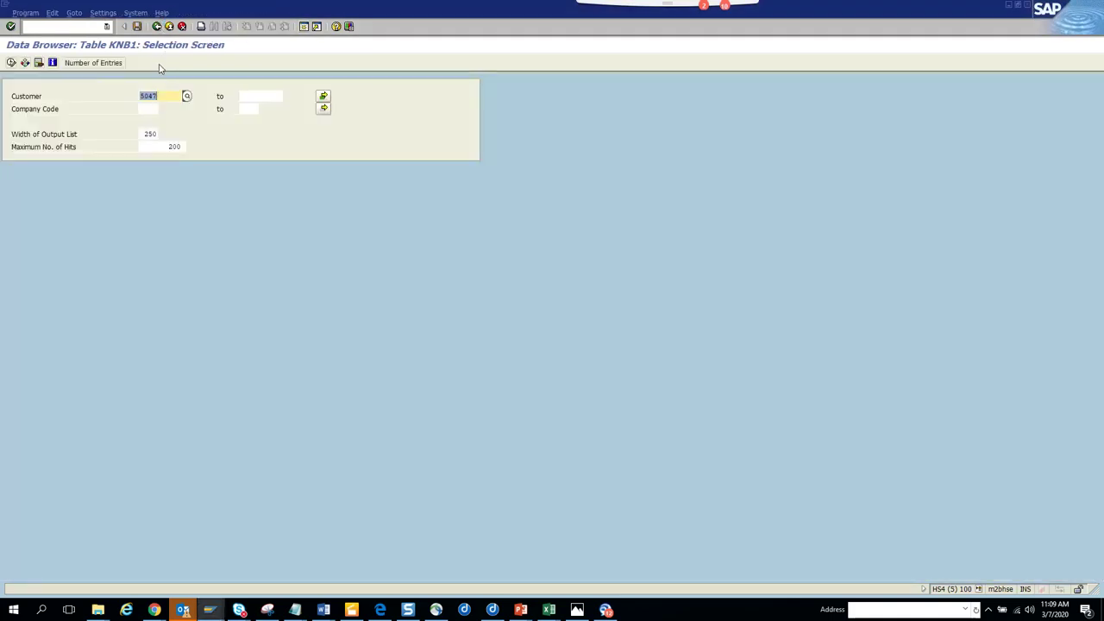
left_click(157, 26)
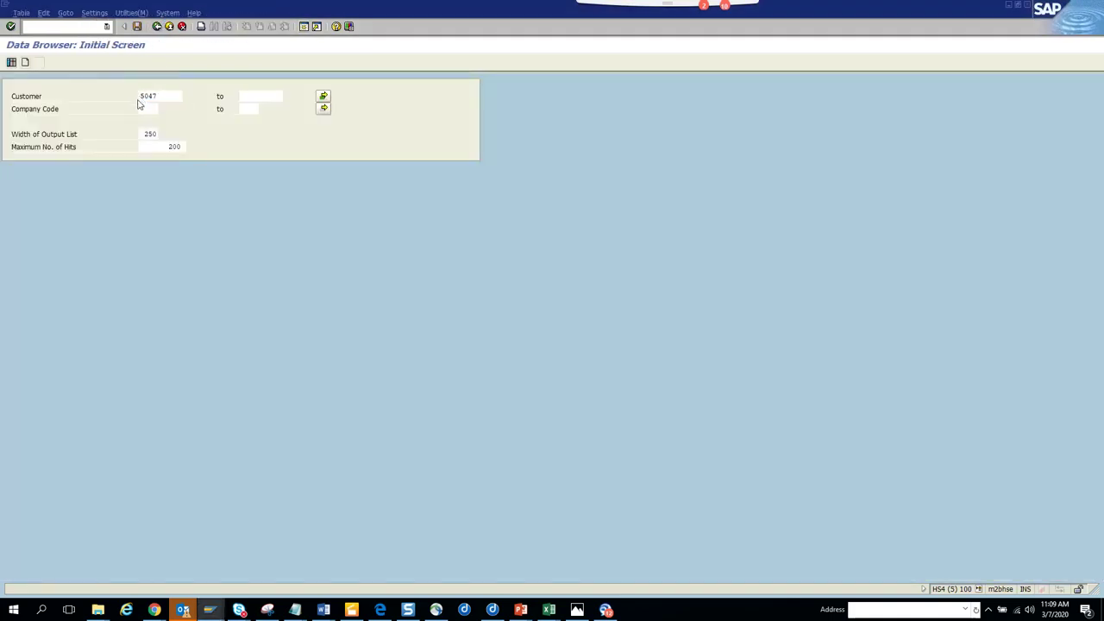
Step: Try to open table KNM1 in the Data Browser
left_click(98, 108)
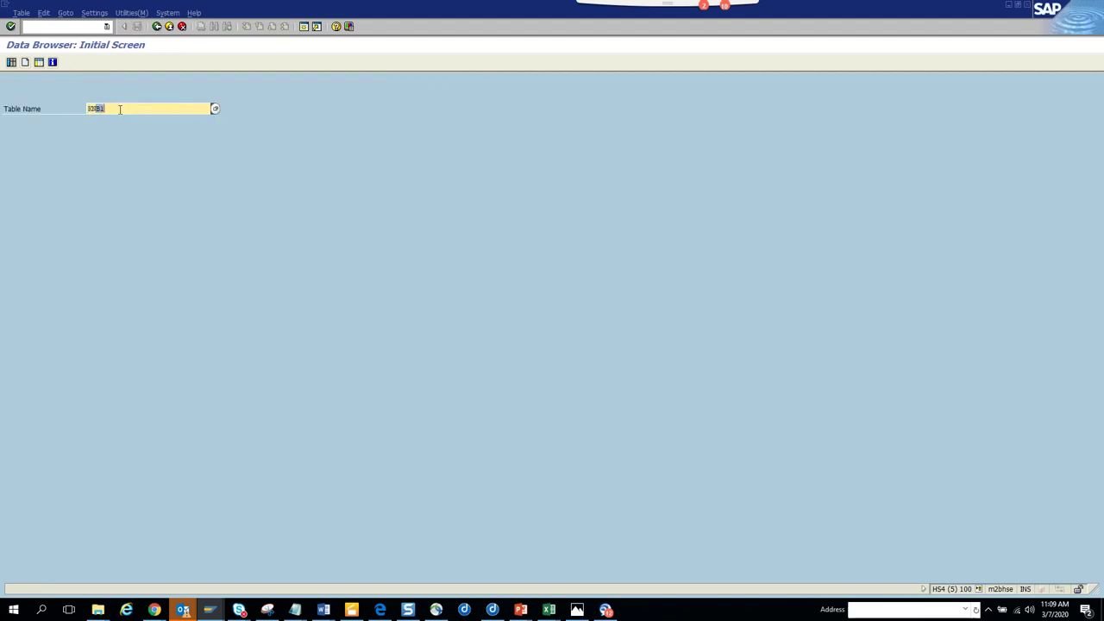
type("A1")
key("Return")
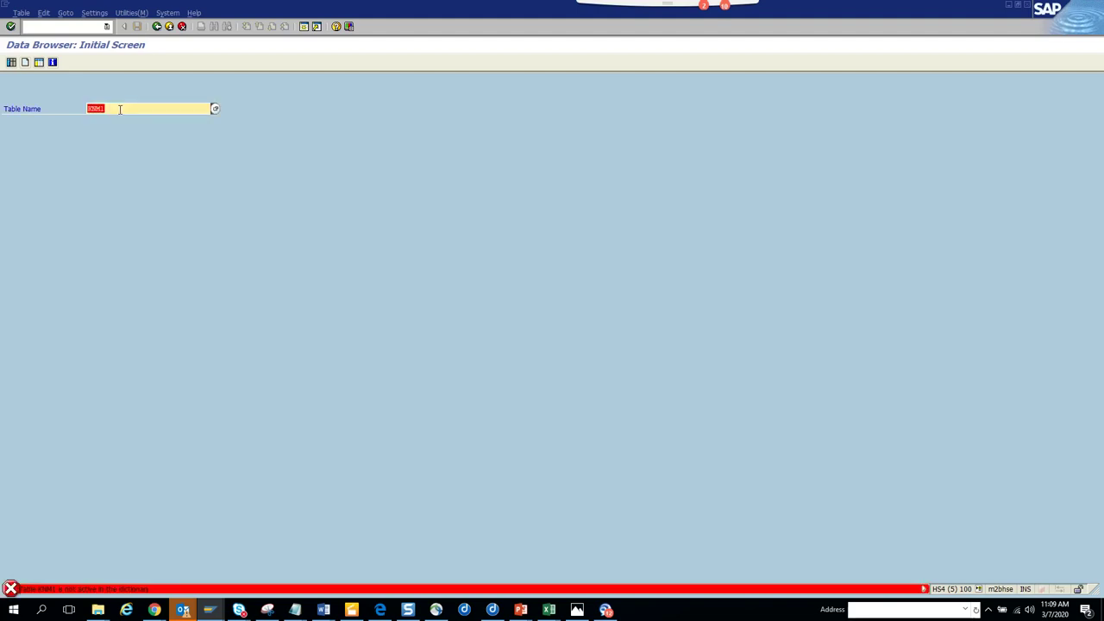
Step: Search the repository for tables matching KN*, look through the customer master tables, and close the list
left_click_drag(96, 109, 117, 112)
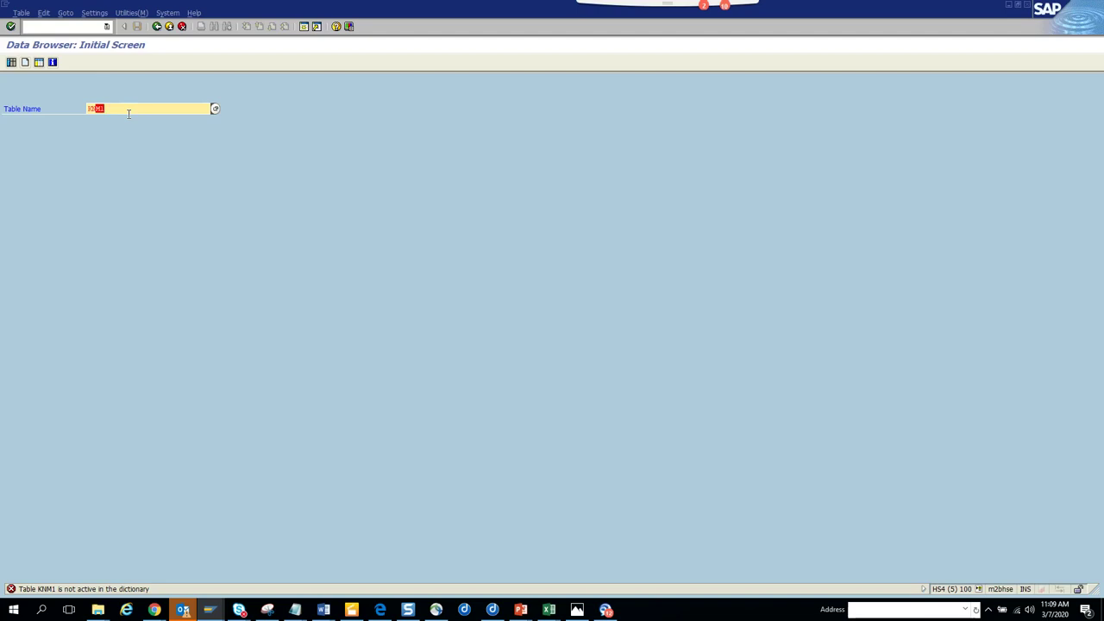
key("BackSpace")
key("Return")
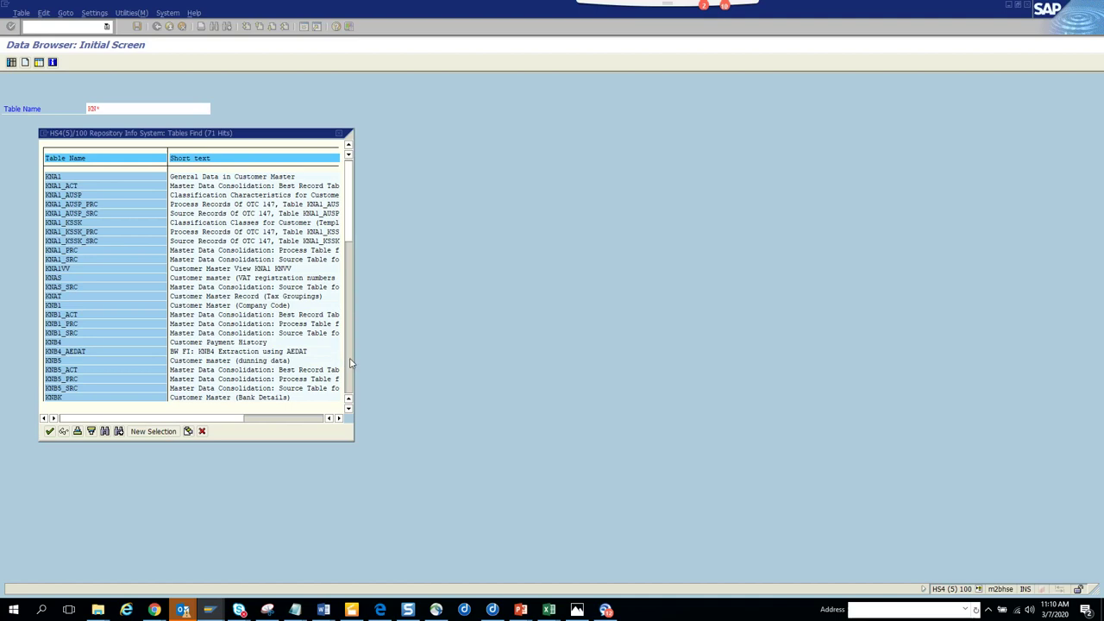
left_click(351, 363)
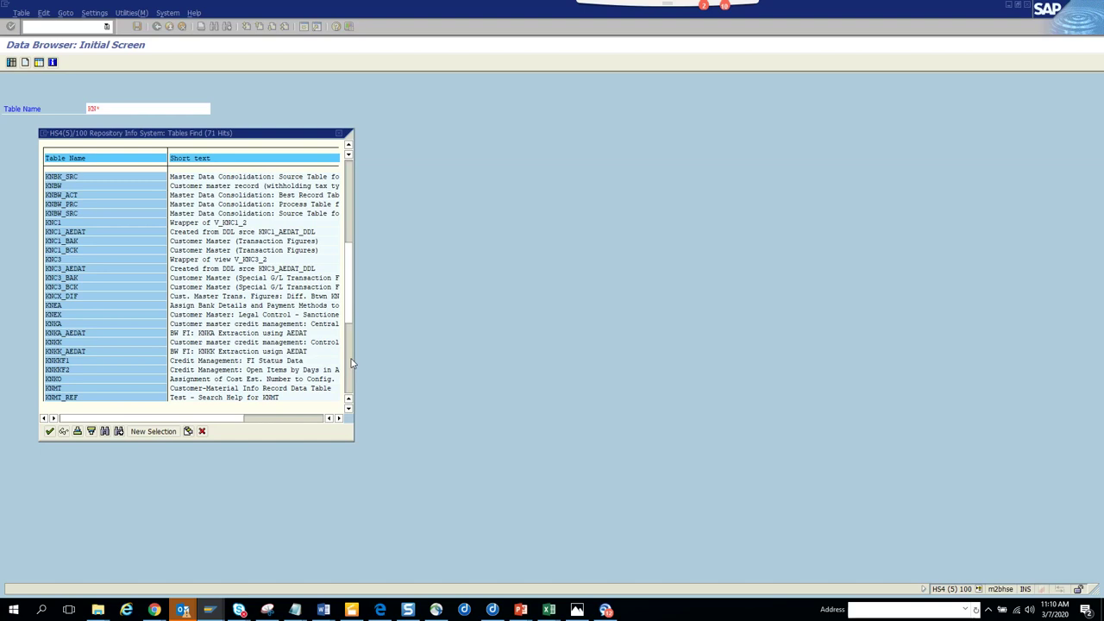
left_click(351, 363)
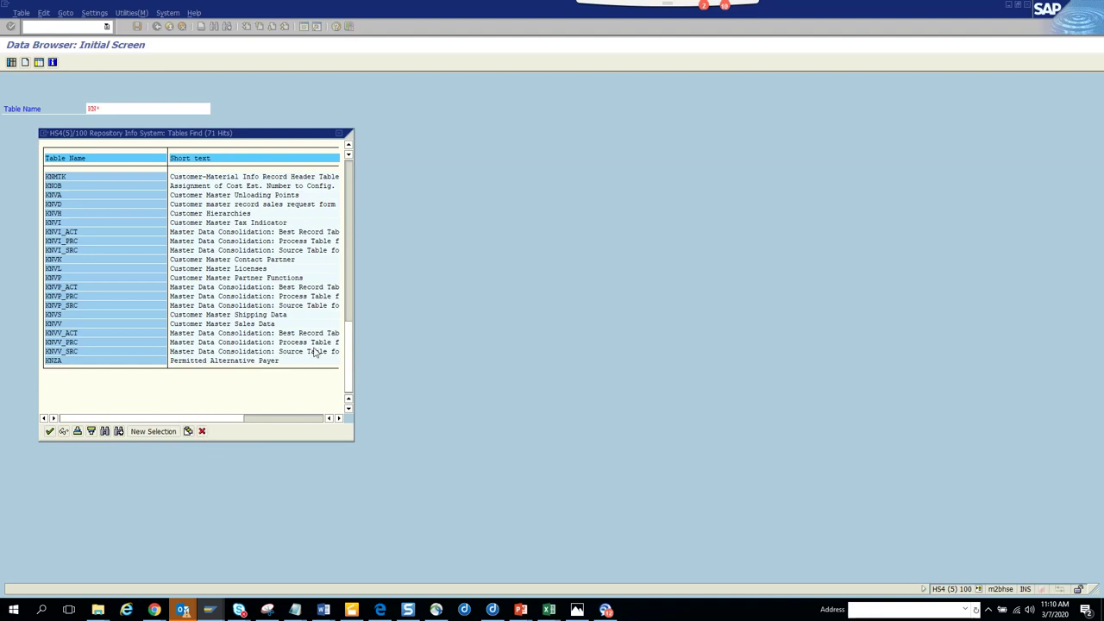
left_click(339, 137)
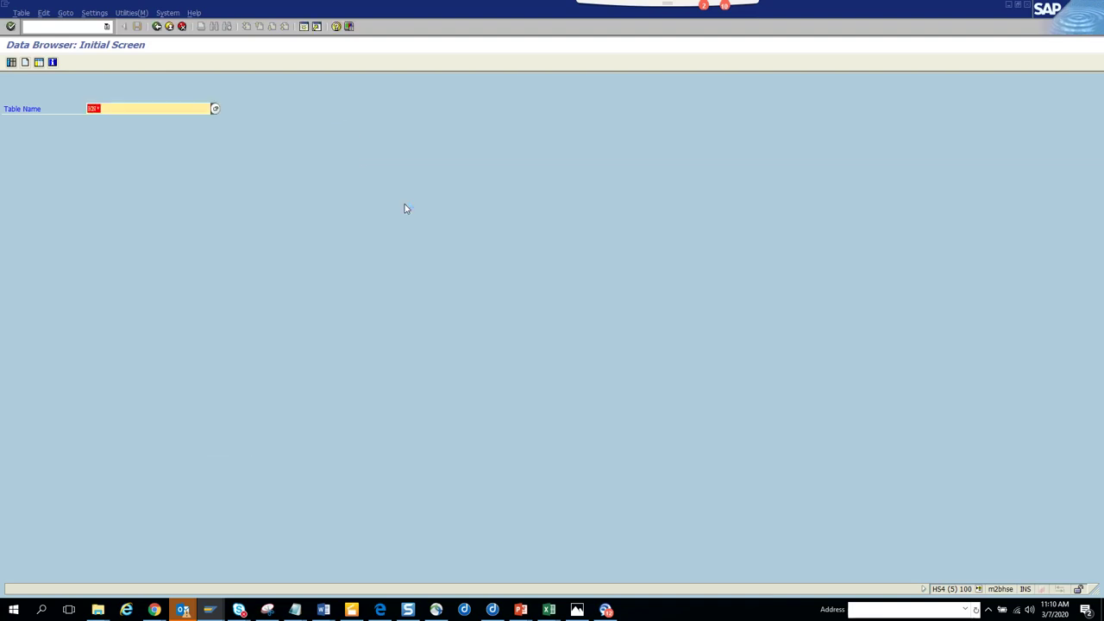
Step: Switch back to Mass Maintenance, leave it for SAP Easy Access, and restart customer mass maintenance with transaction XD99
key("alt+Tab")
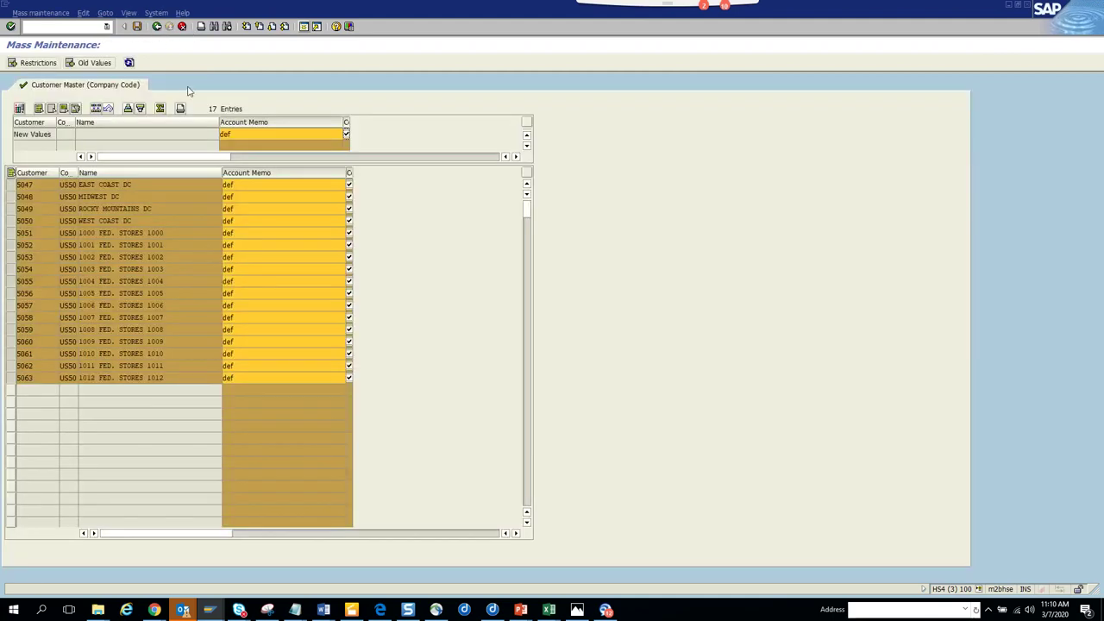
left_click(157, 27)
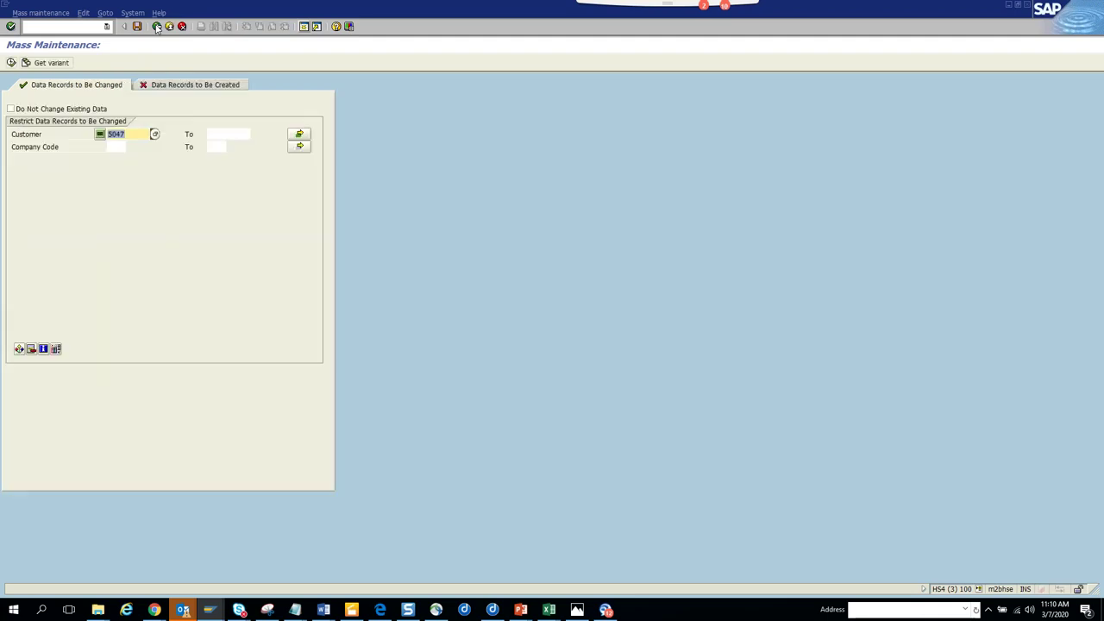
left_click(157, 27)
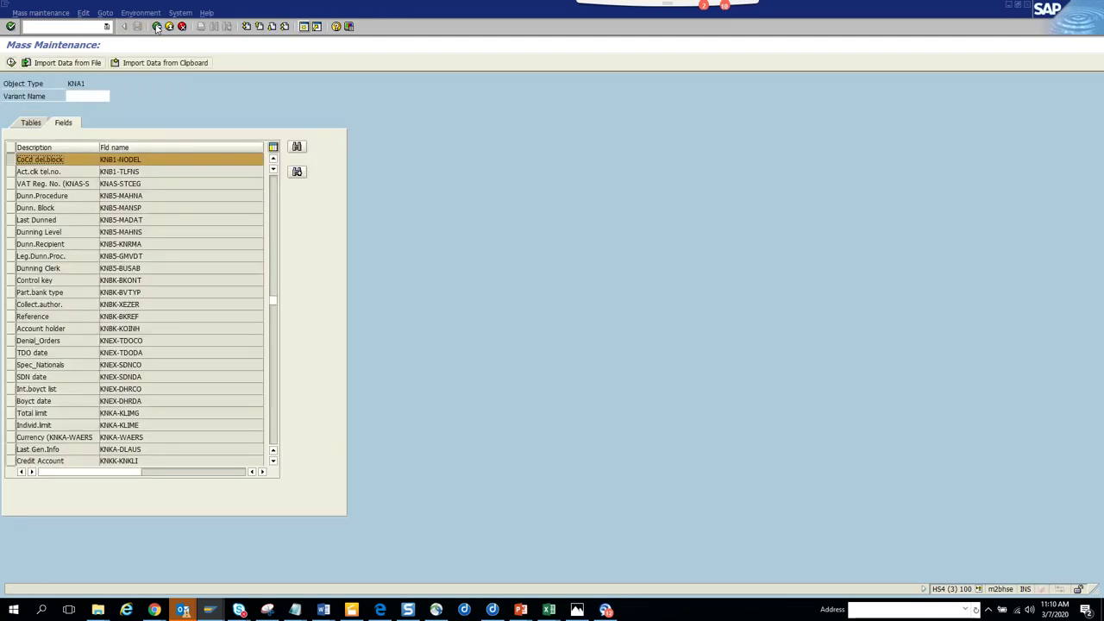
left_click(157, 27)
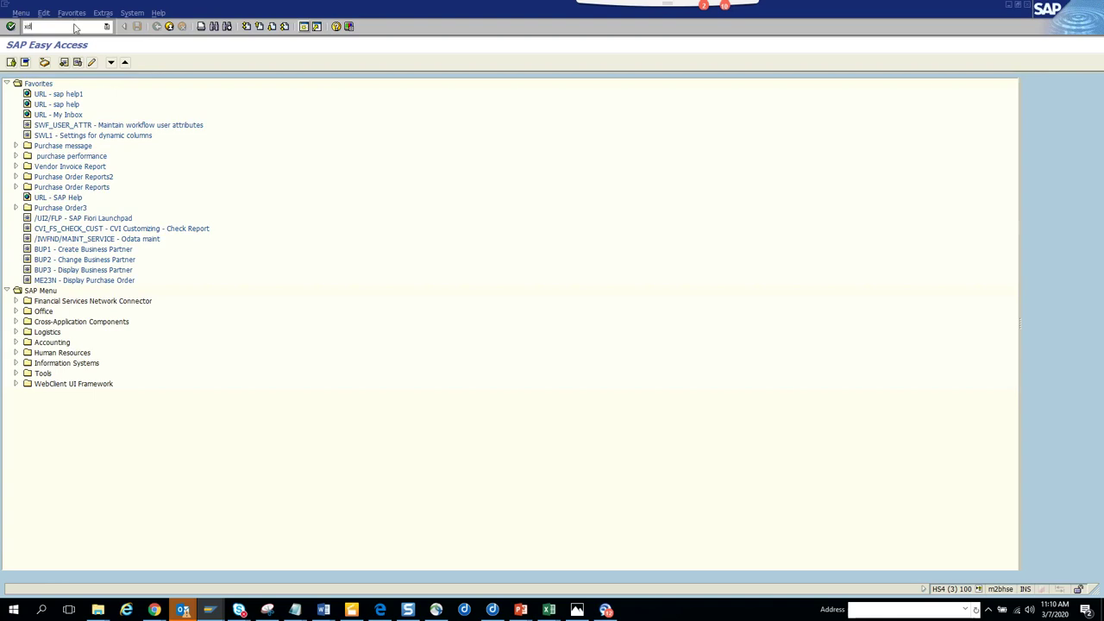
left_click(75, 29)
type("xd99")
key("Return")
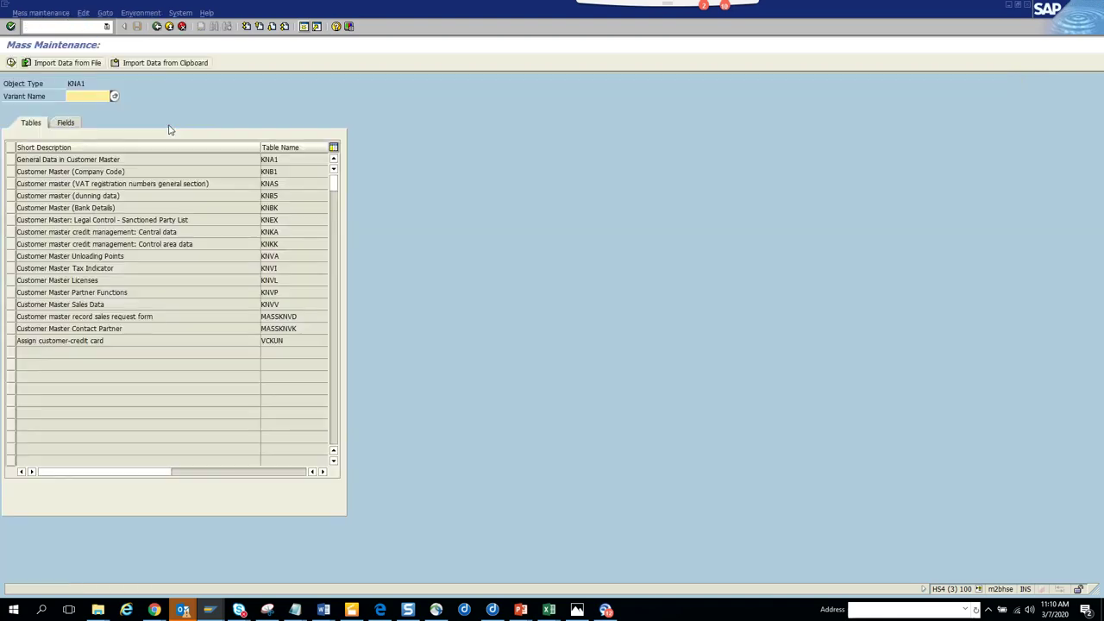
Step: Find the Incoterms field (KNVV-INCO1) in the field list and select it for mass change
left_click(67, 123)
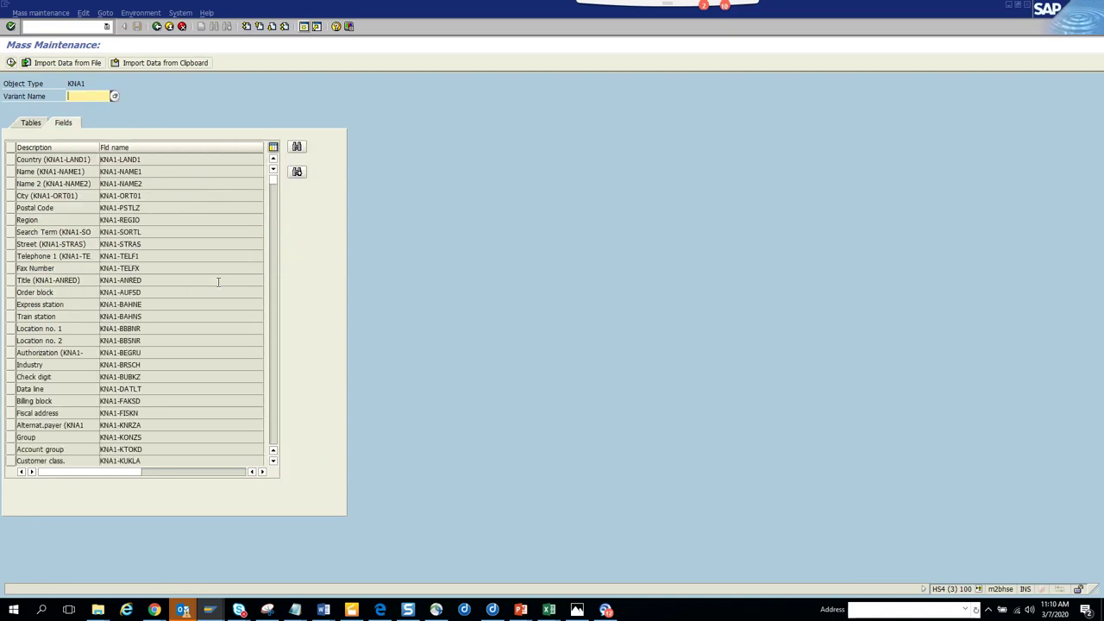
left_click(273, 260)
left_click(276, 321)
left_click(276, 321)
left_click(276, 321)
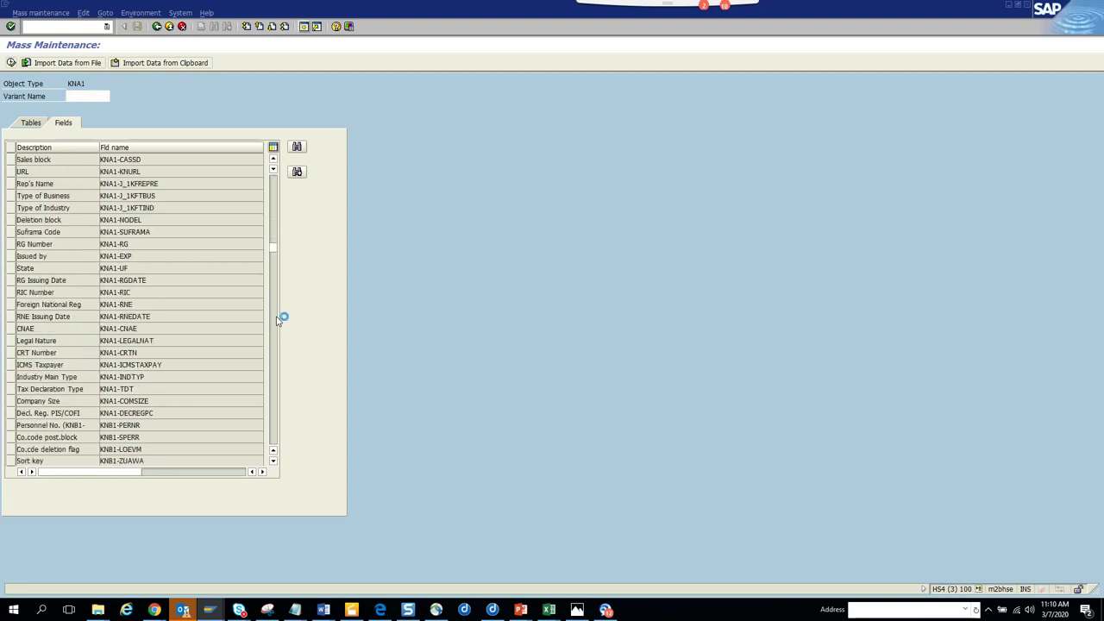
left_click_drag(271, 268, 267, 376)
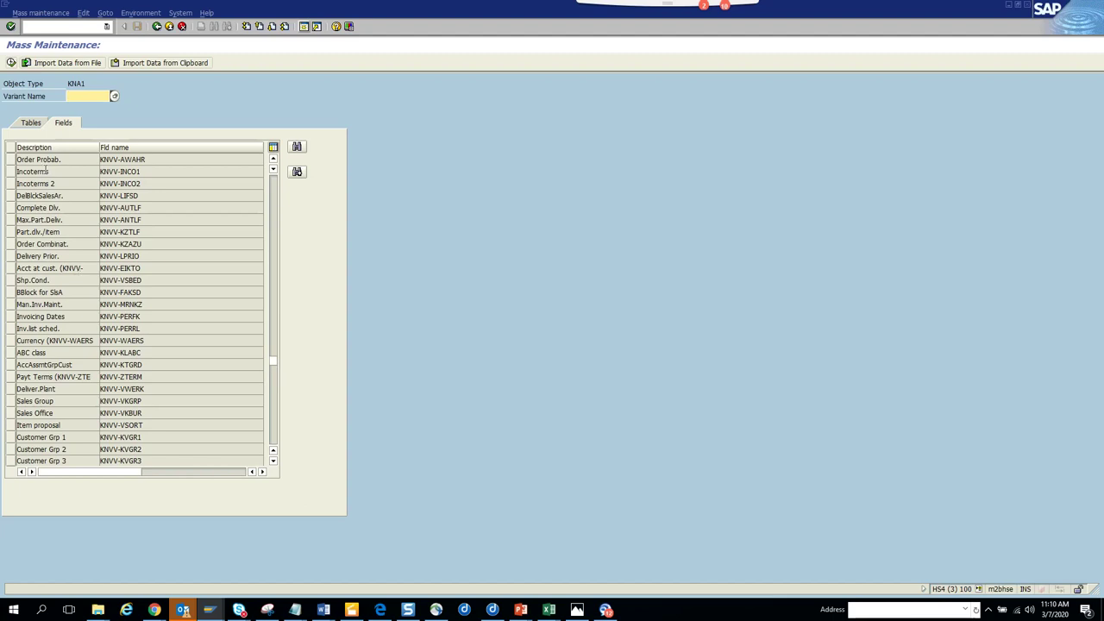
left_click(11, 175)
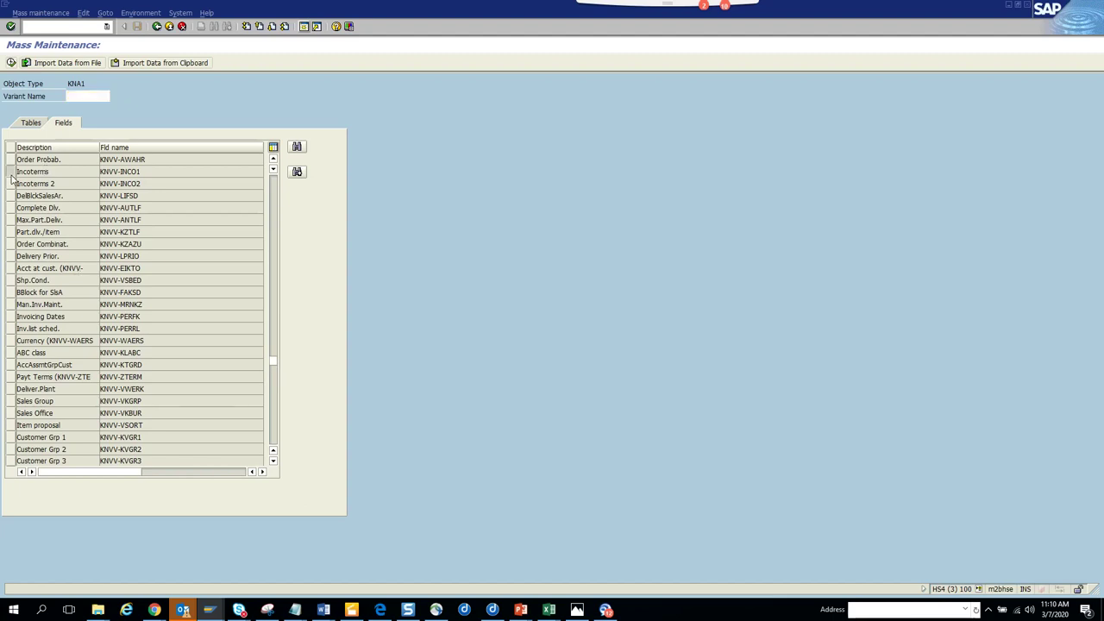
Step: Switch to the Data Browser session and open the selection screen of table KNVV
key("alt+Tab")
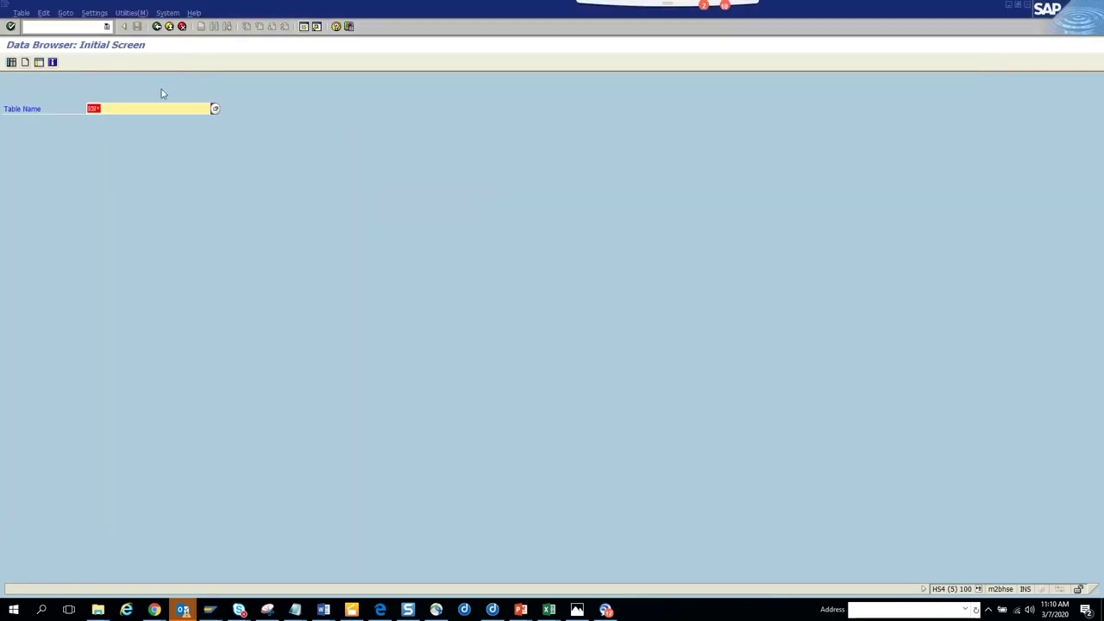
type("knvv")
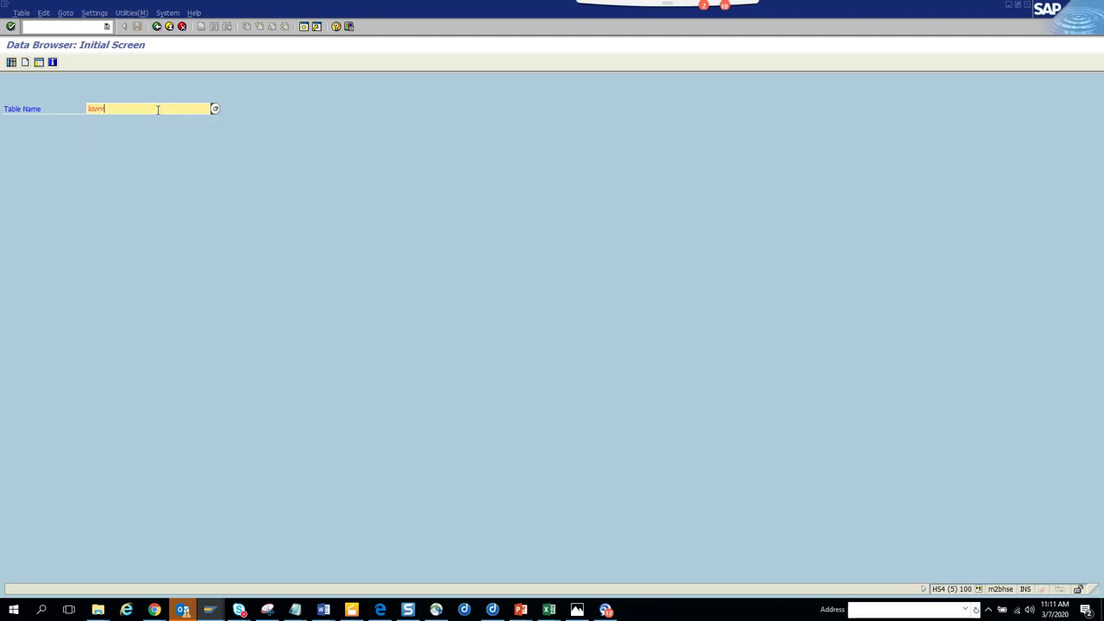
key("Return")
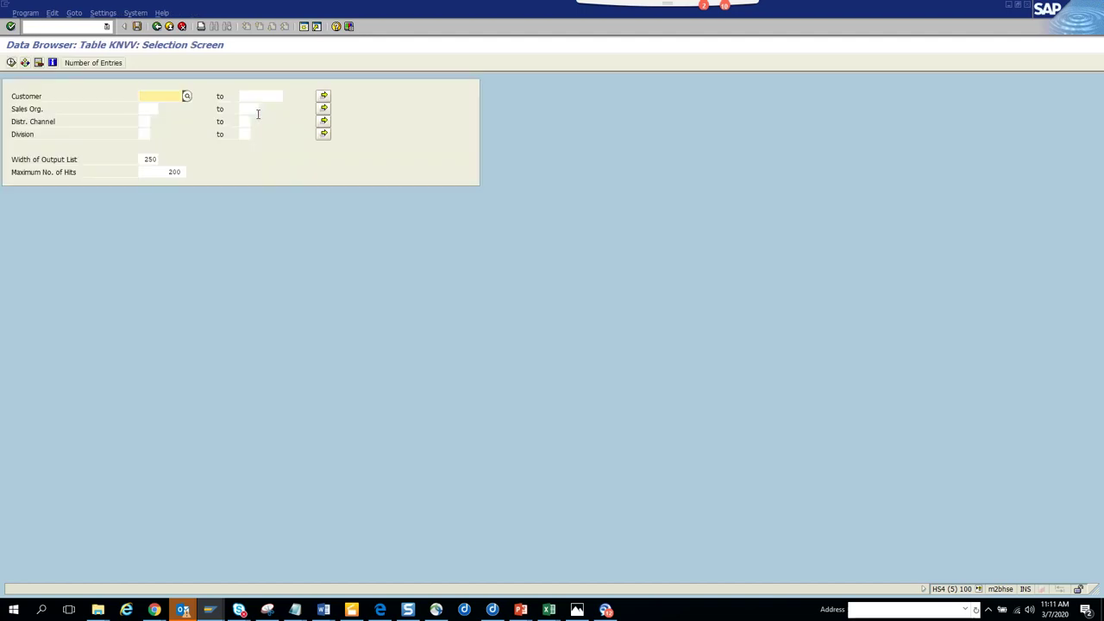
Step: Paste the copied list of customer numbers as single values into the Customer selection for table KNVV
left_click(324, 97)
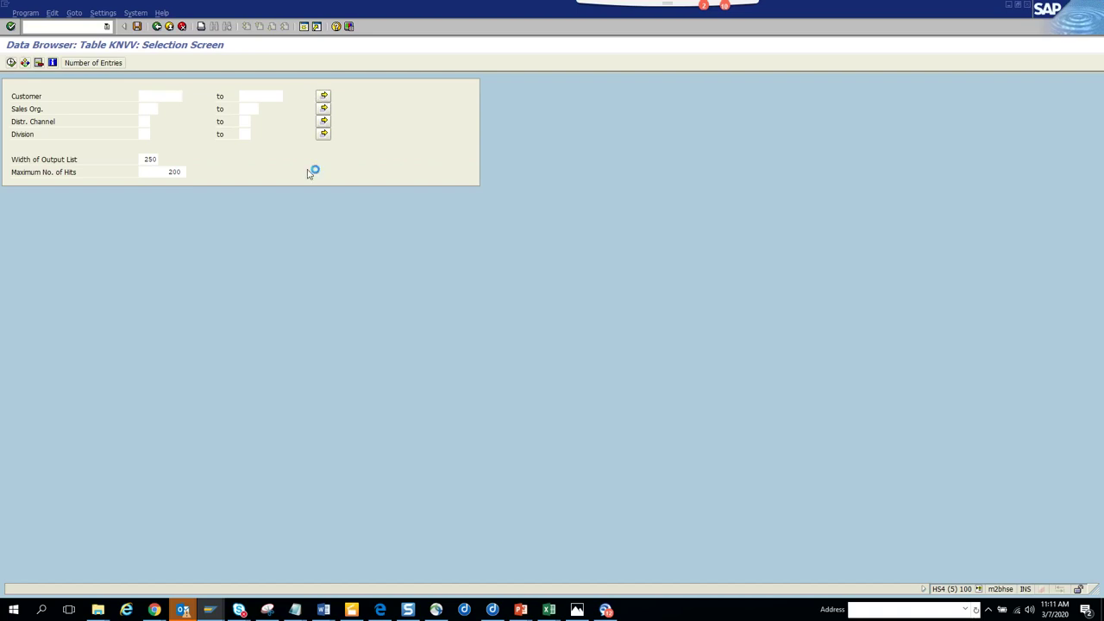
left_click(204, 282)
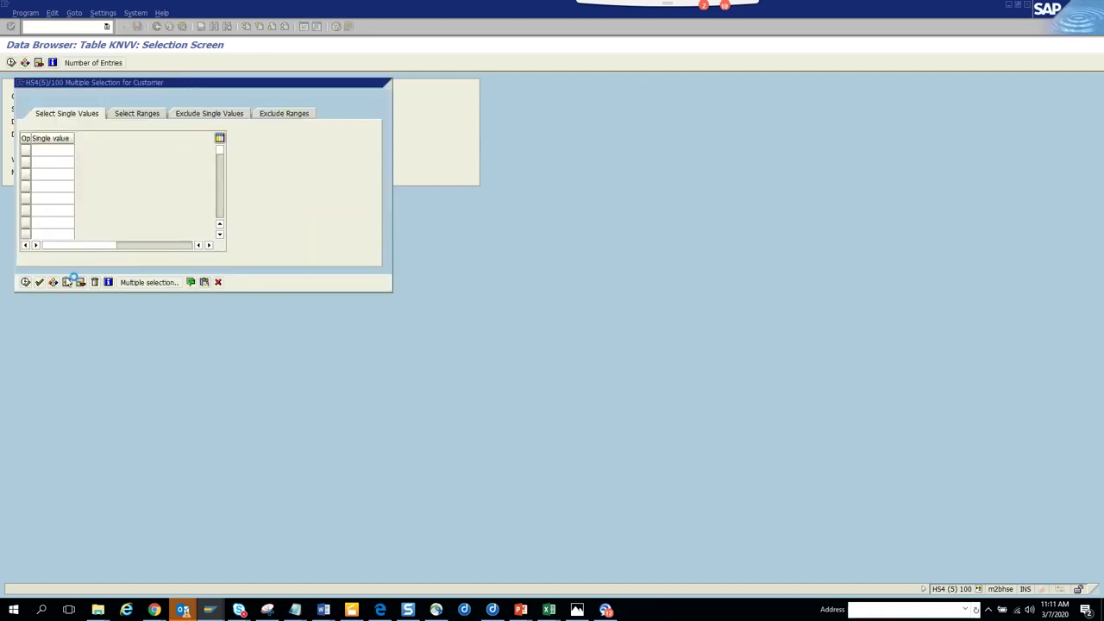
left_click(25, 282)
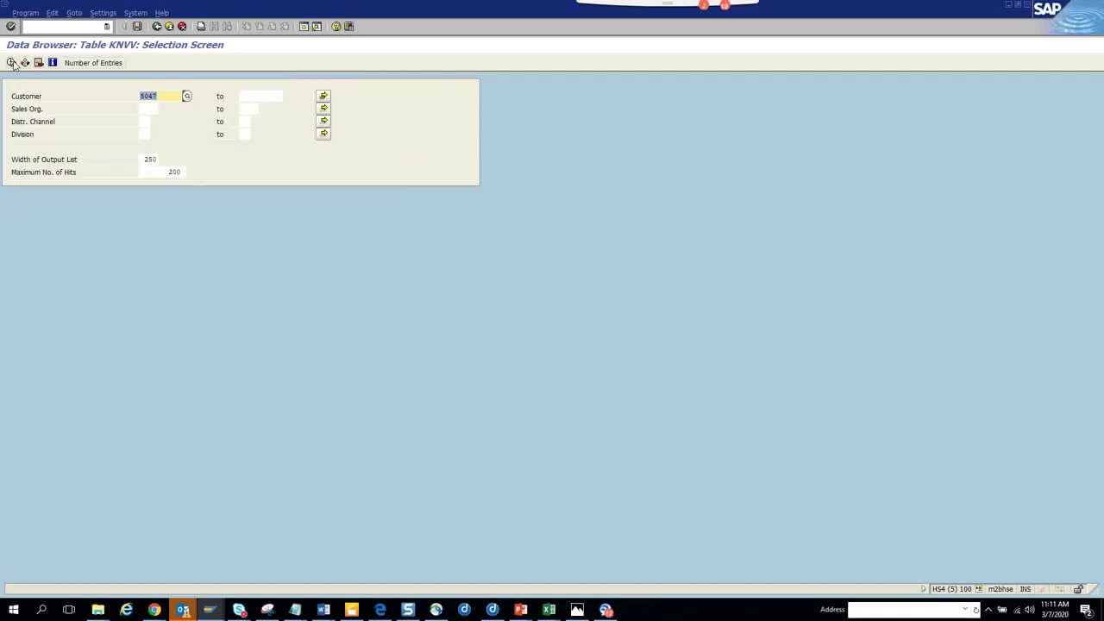
Step: Clear the KNVV output column selection, search the fields for "inc", and choose the Incoterms (INCO1) column
left_click(102, 13)
mouse_move(138, 27)
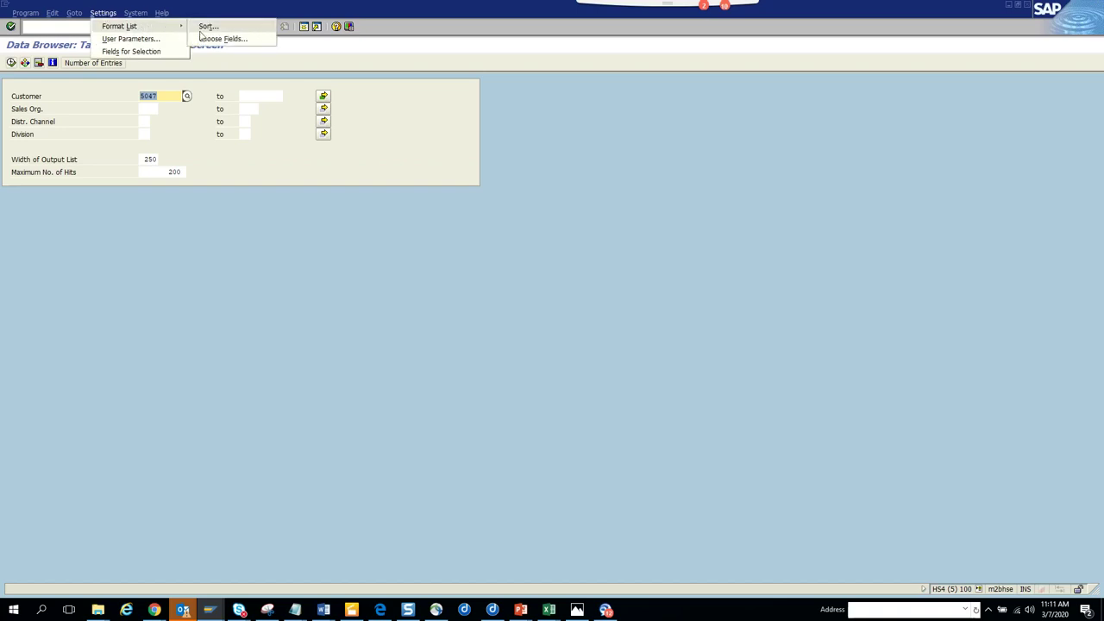
left_click(223, 38)
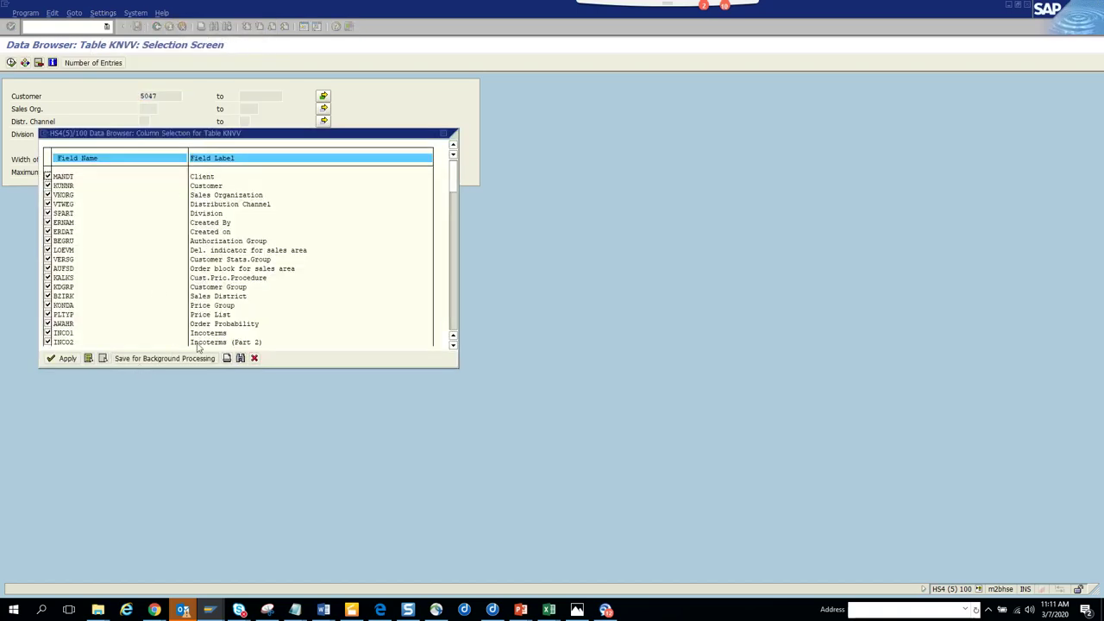
left_click(240, 358)
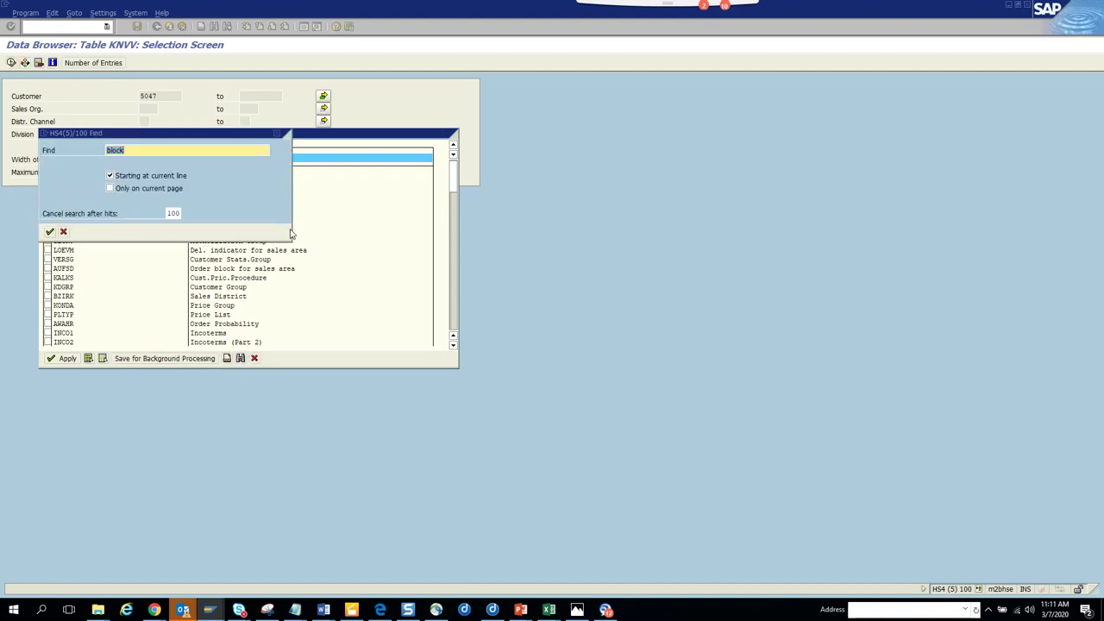
type("inc")
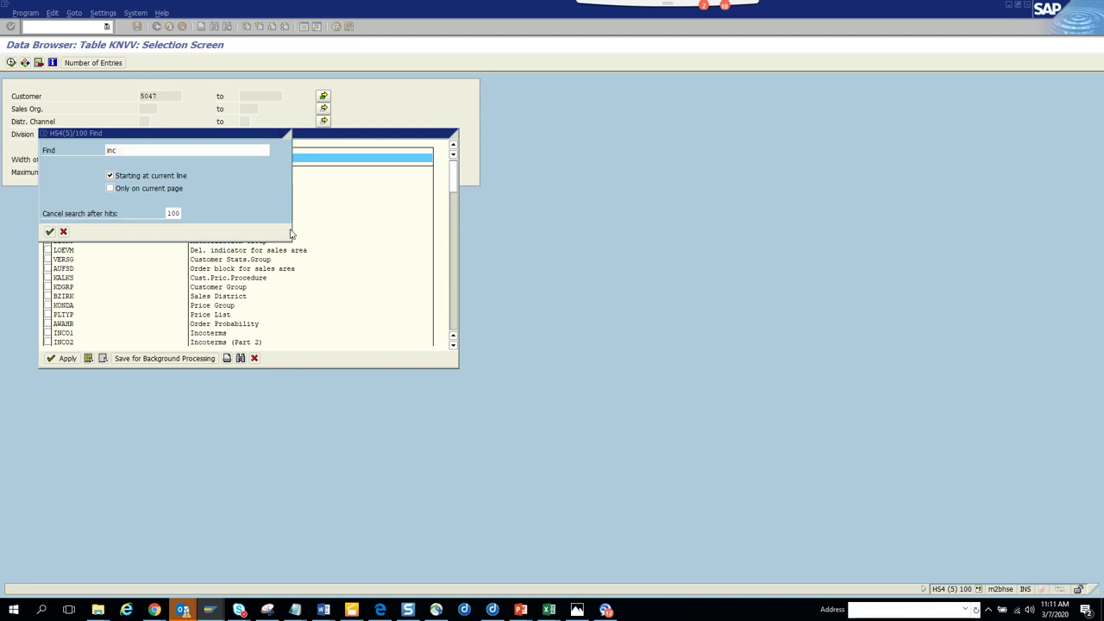
key("Return")
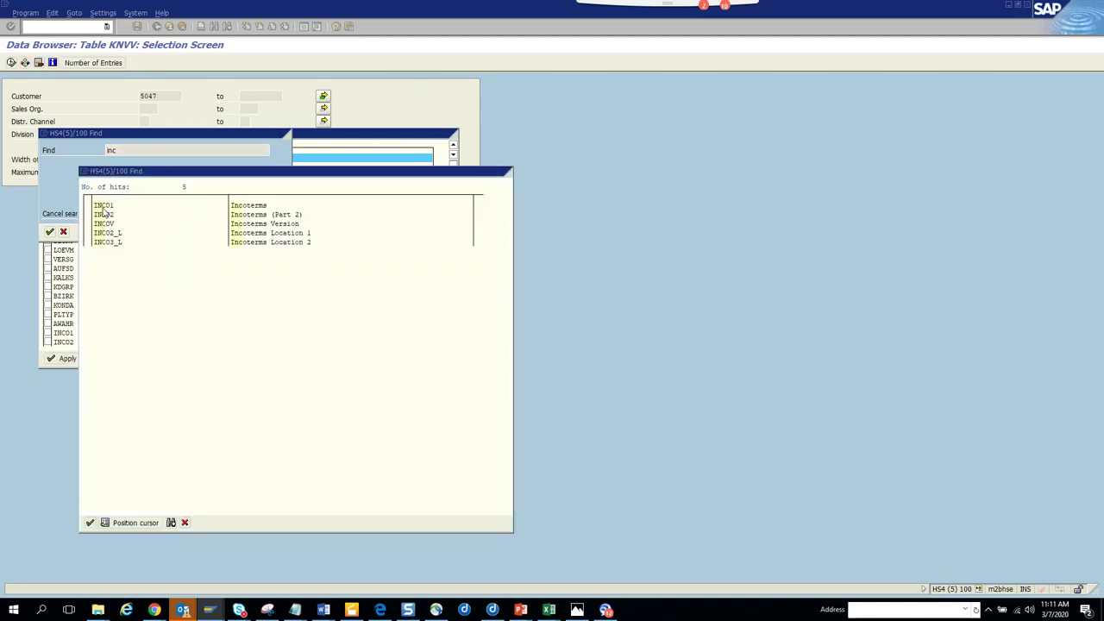
double_click(101, 207)
left_click(47, 333)
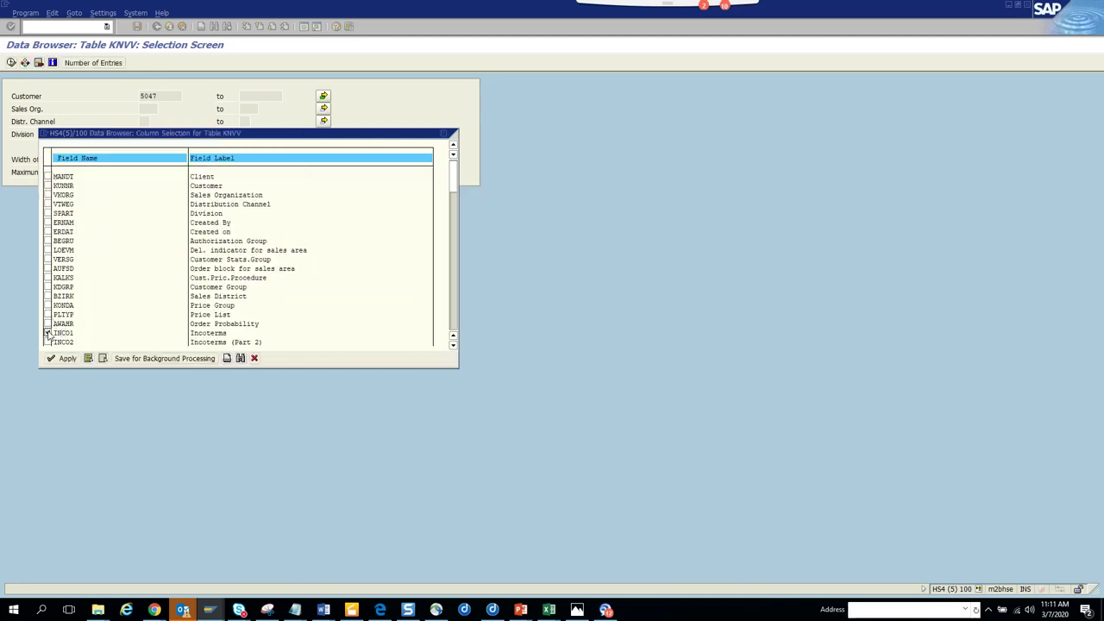
Step: Add the Customer (KUNNR) column, apply the column selection, and display the matching KNVV entries
left_click(48, 186)
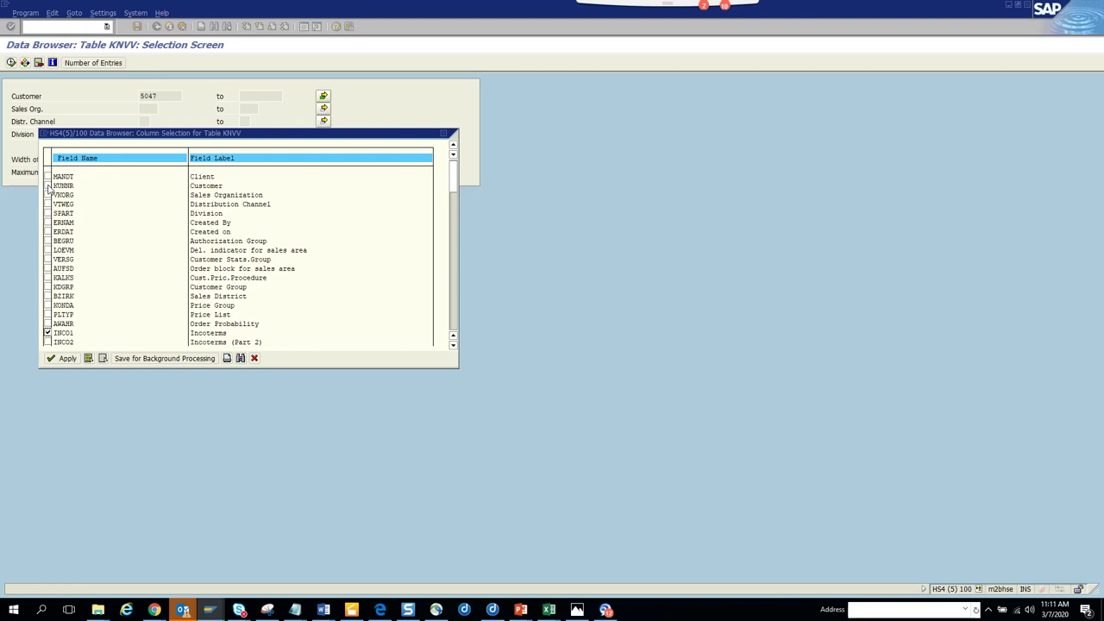
left_click(64, 360)
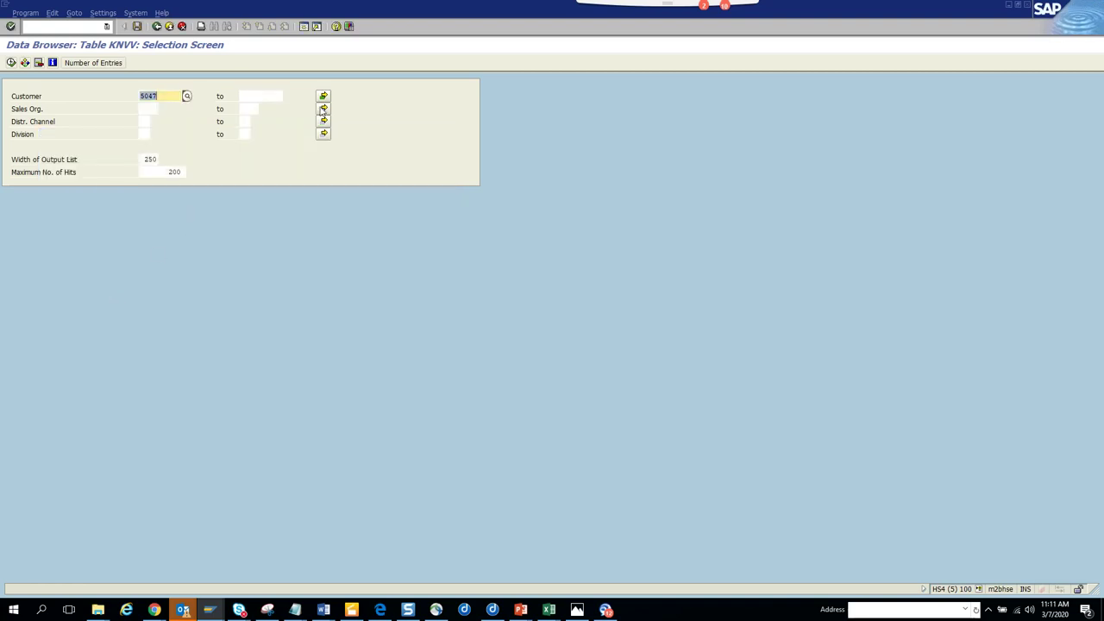
left_click(12, 66)
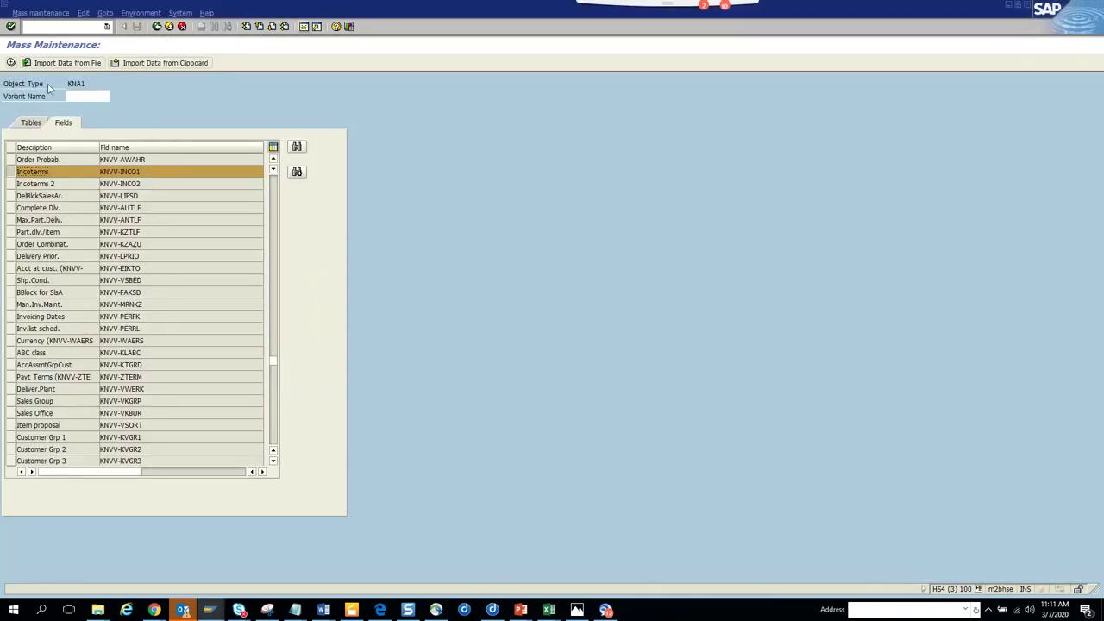
Step: Run Mass Maintenance for the Incoterms field, restrict it to the pasted customer numbers, and load their sales data records
left_click(10, 63)
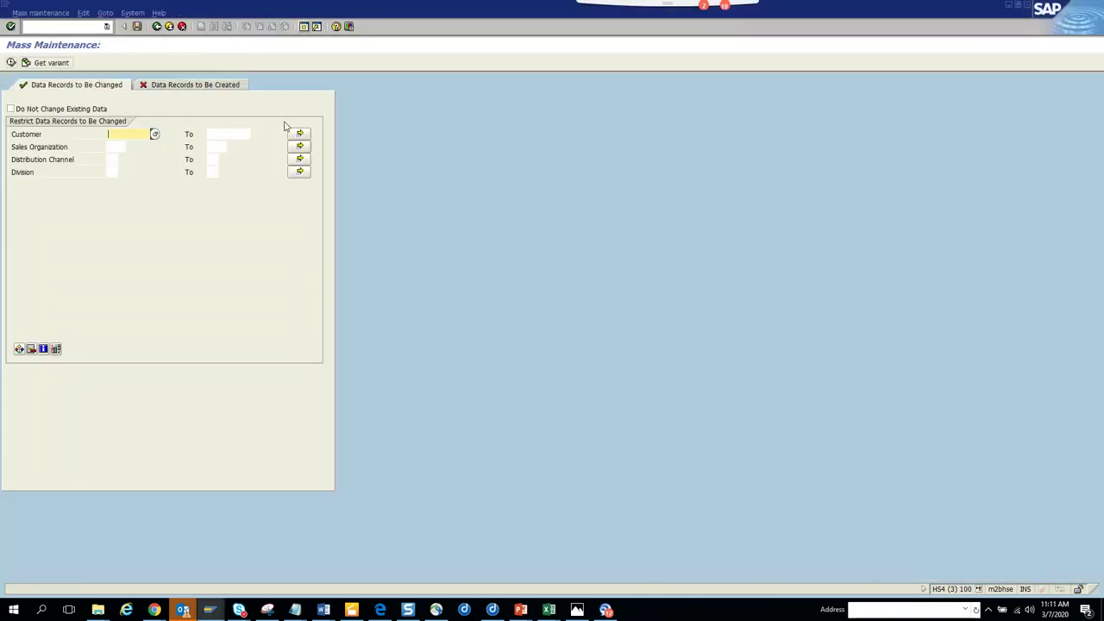
left_click(299, 134)
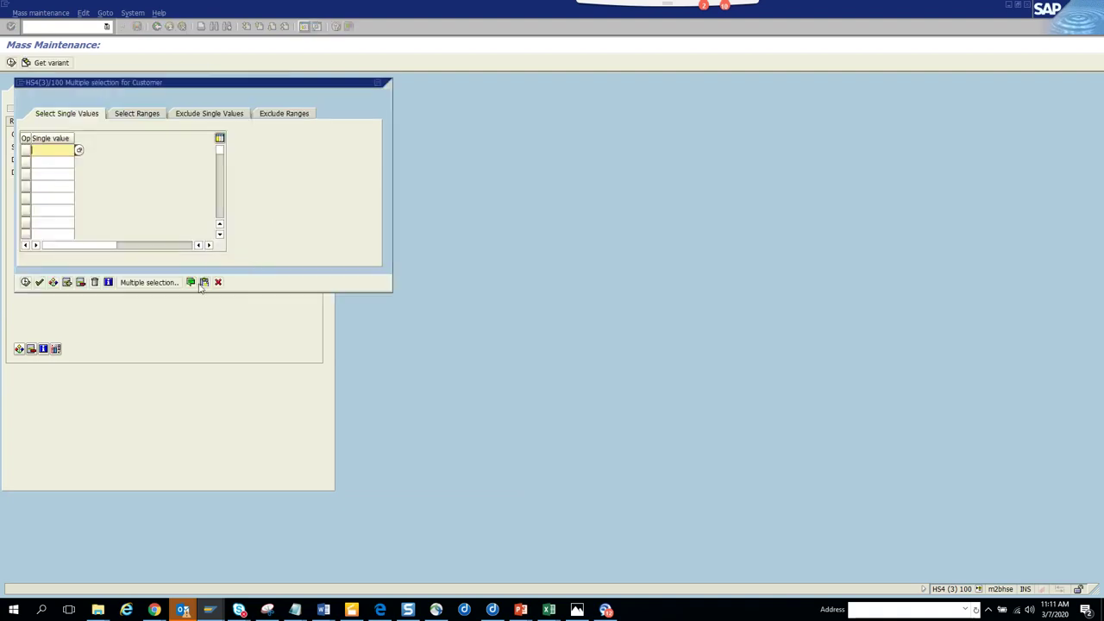
left_click(204, 282)
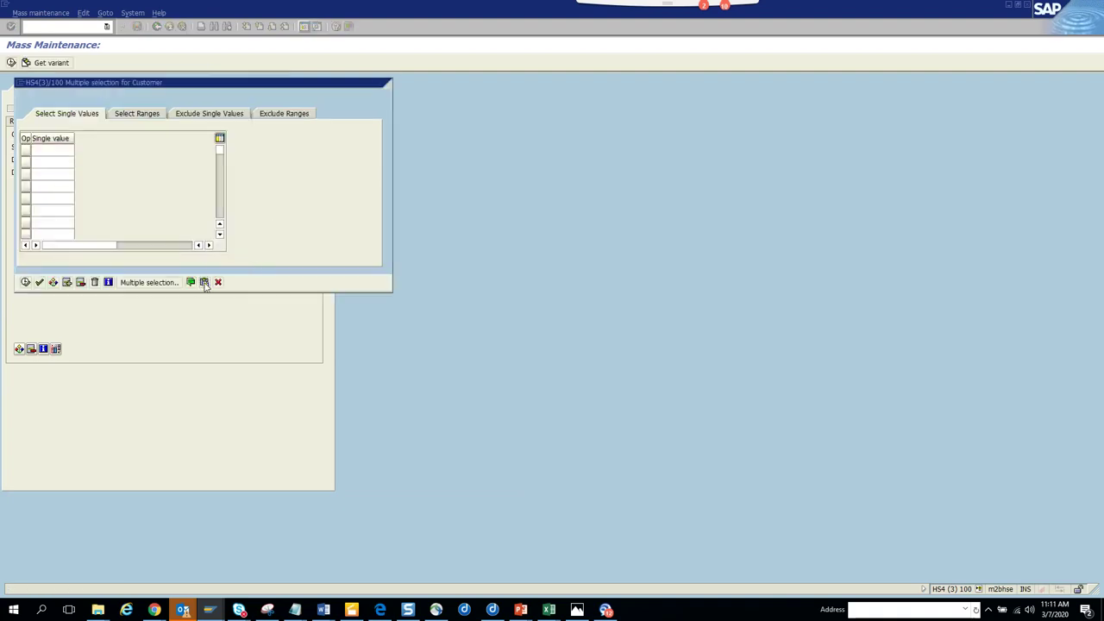
left_click(25, 283)
left_click(11, 63)
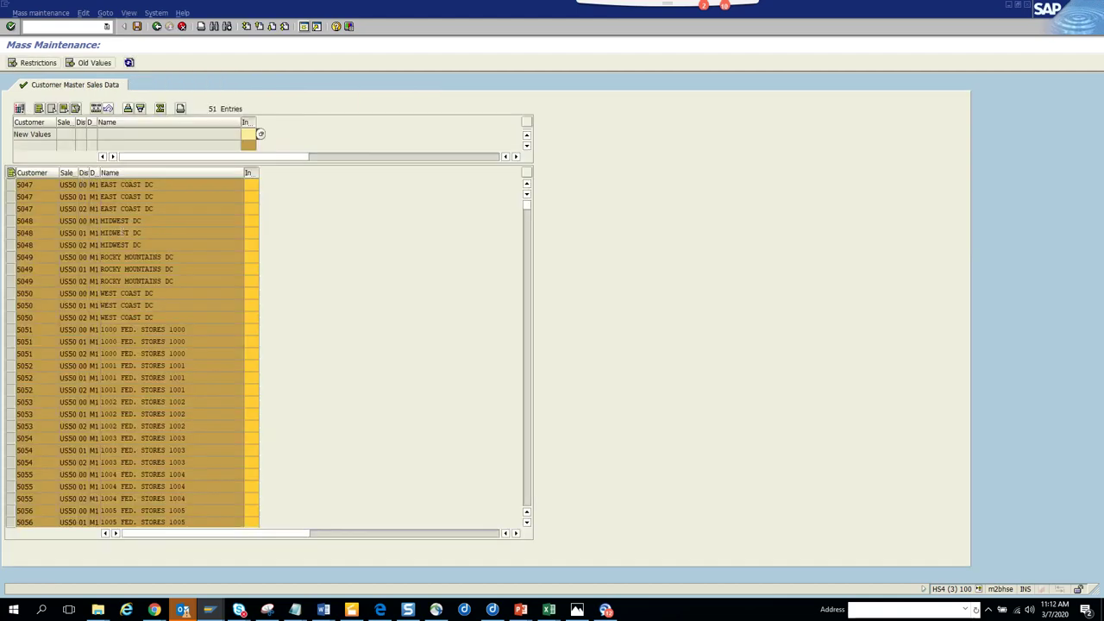
Step: Try to set the Incoterms of all listed customer sales records to CFR (Costs and Freight) and save the mass change
left_click(259, 136)
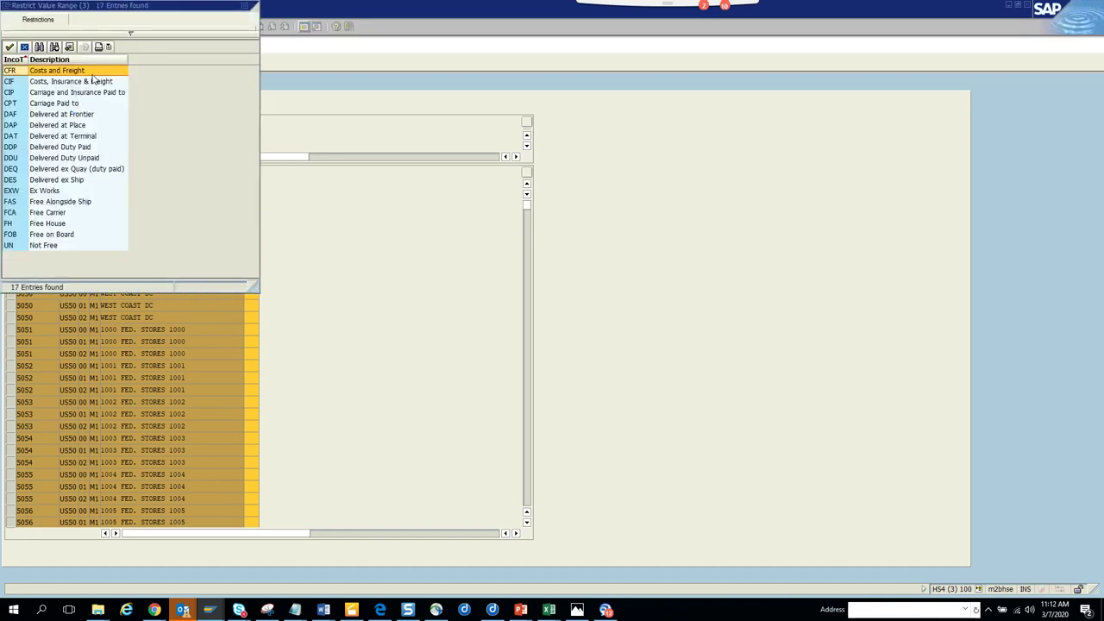
double_click(92, 76)
left_click(86, 63)
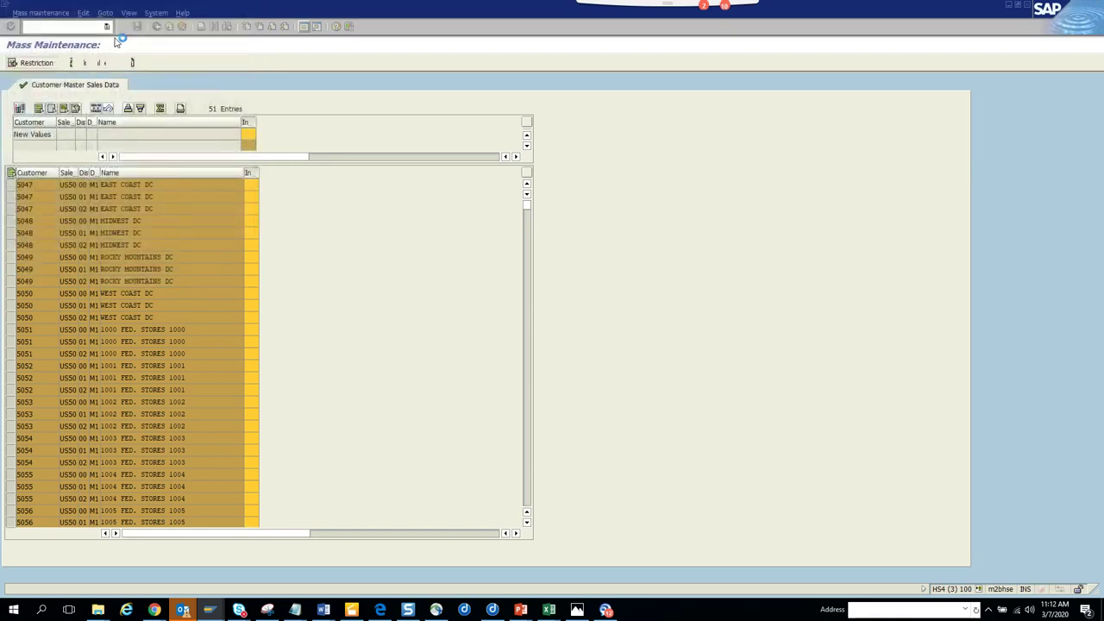
left_click(96, 109)
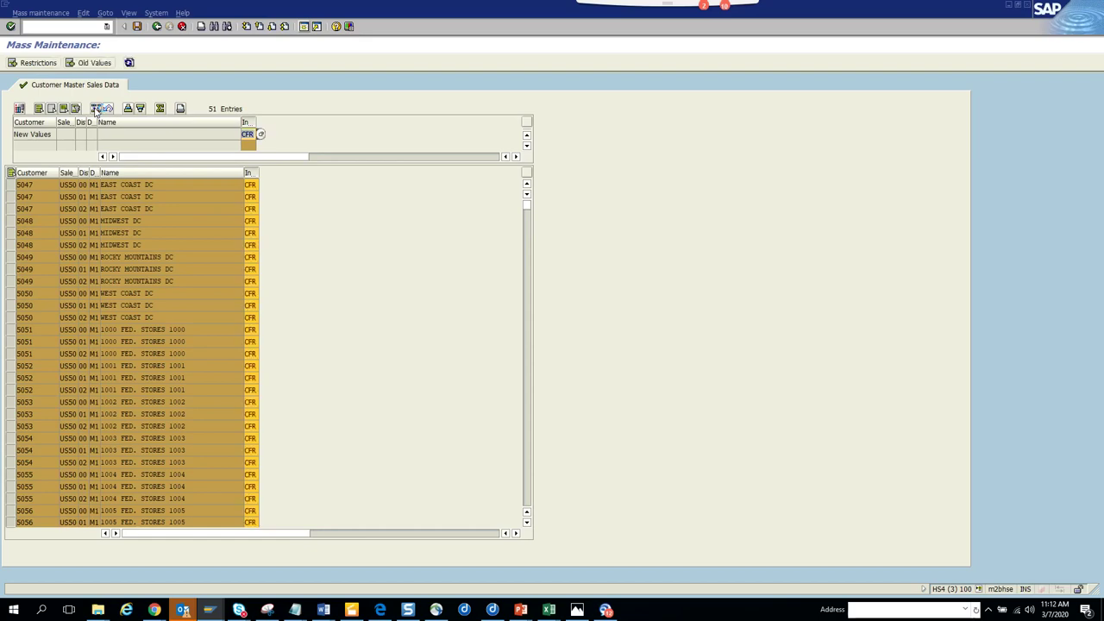
left_click(137, 26)
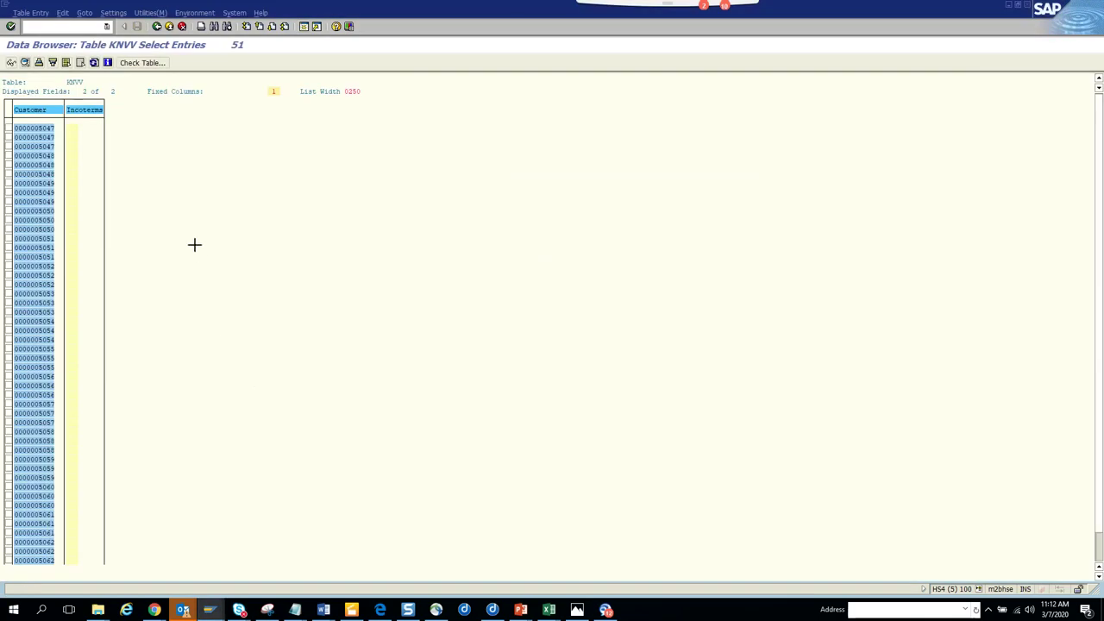
Step: Refresh the KNVV entries in the Data Browser to check the Incoterms of the customers
left_click(94, 62)
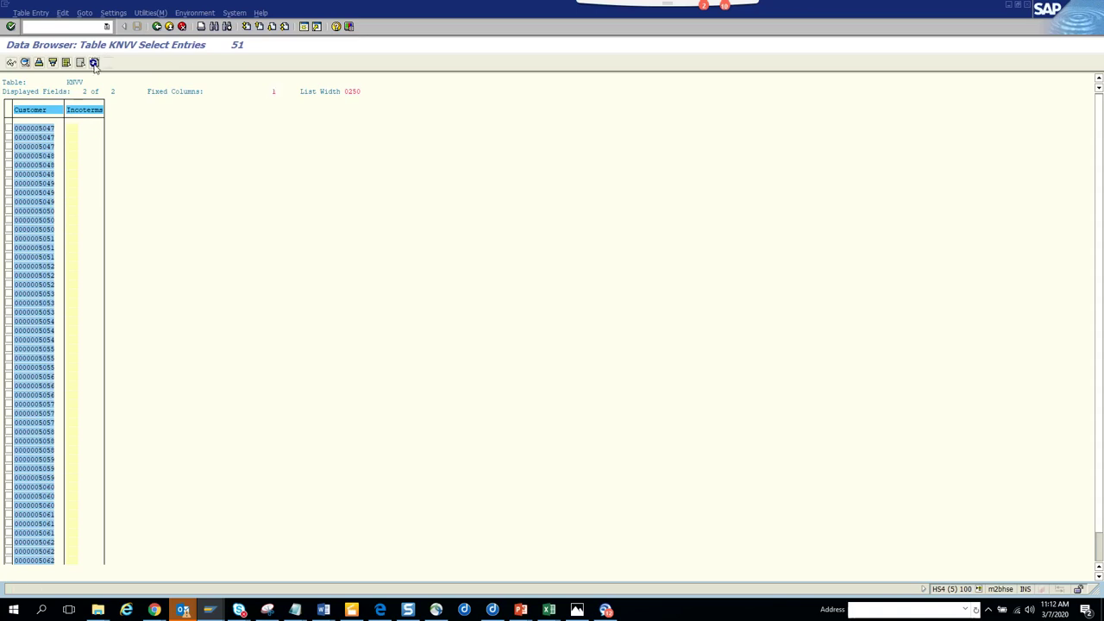
left_click(94, 62)
left_click(94, 62)
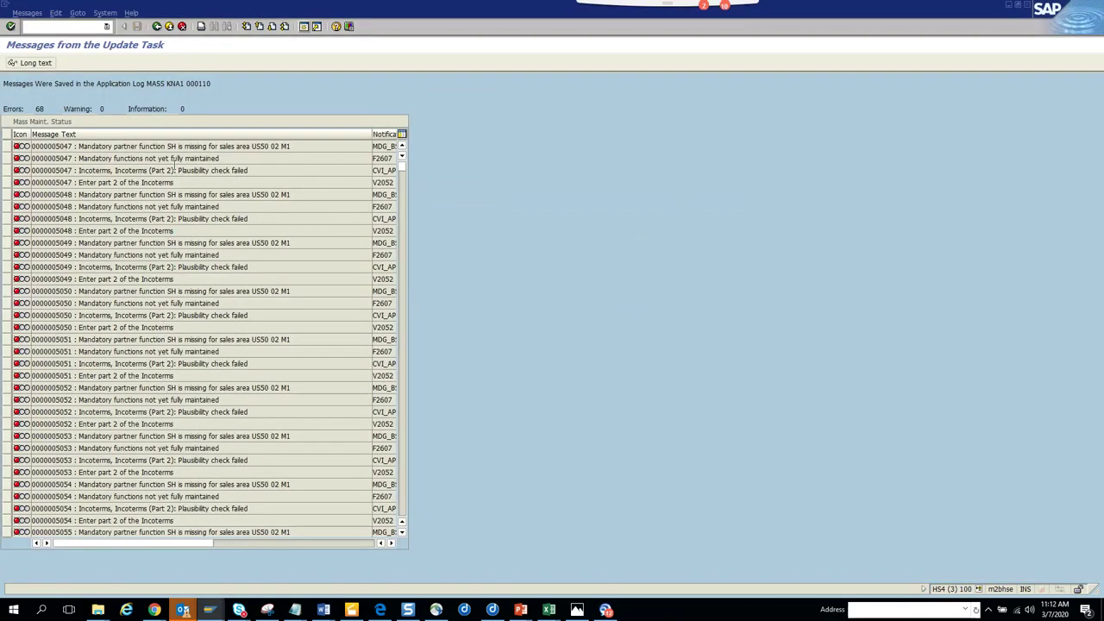
Step: Leave the update messages, return to the mass maintenance field list, and select payment terms (KNVV-ZTERM) instead of Incoterms
left_click(158, 27)
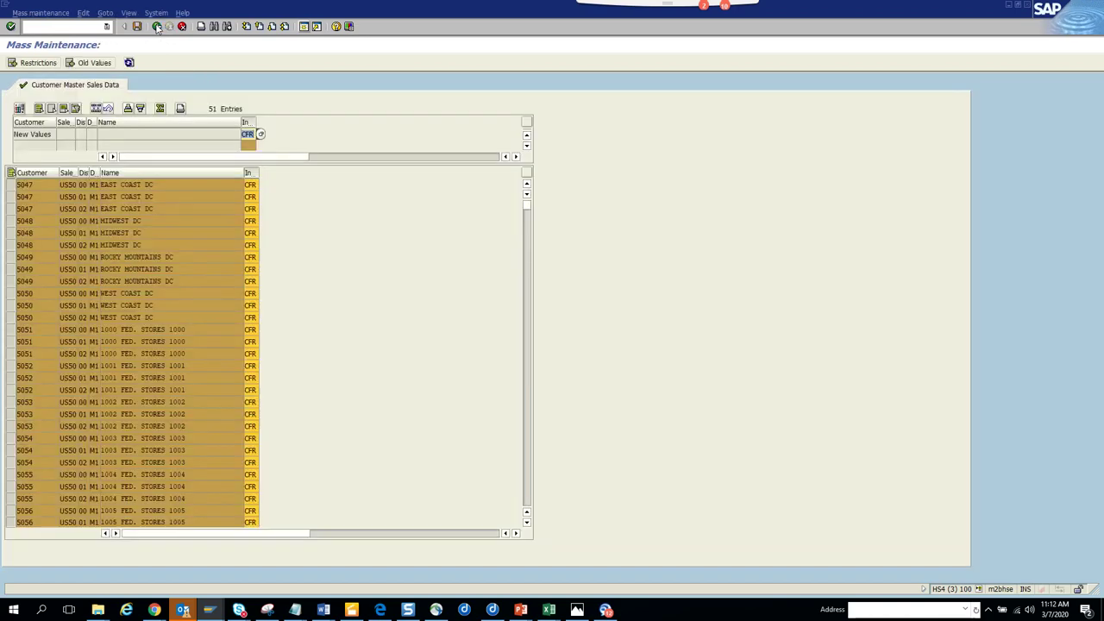
left_click(158, 26)
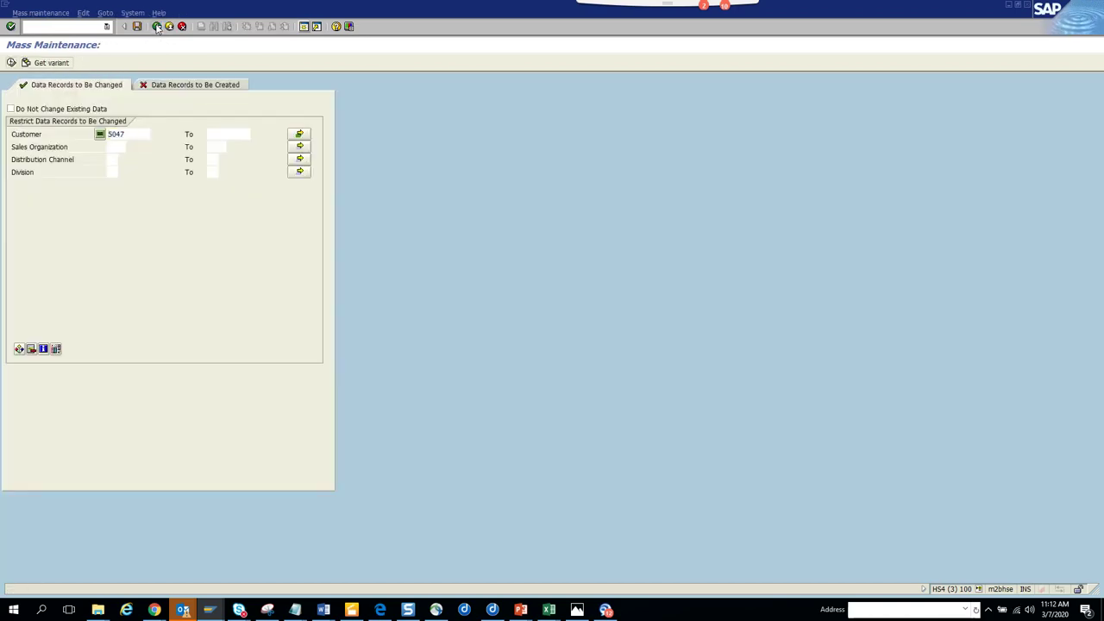
left_click(158, 27)
left_click(12, 171)
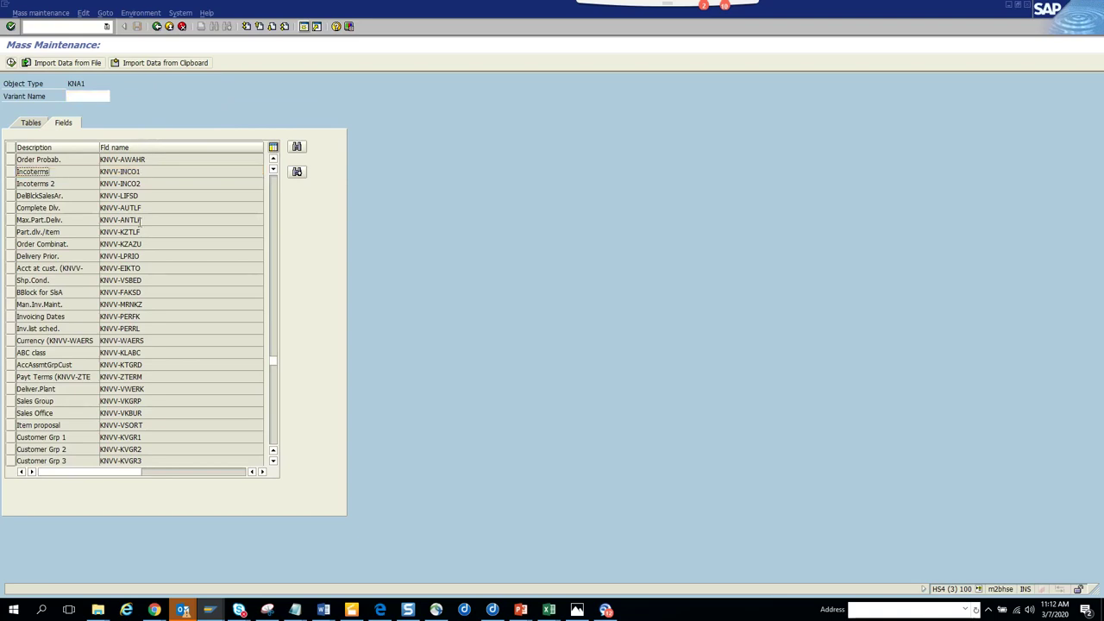
left_click(11, 342)
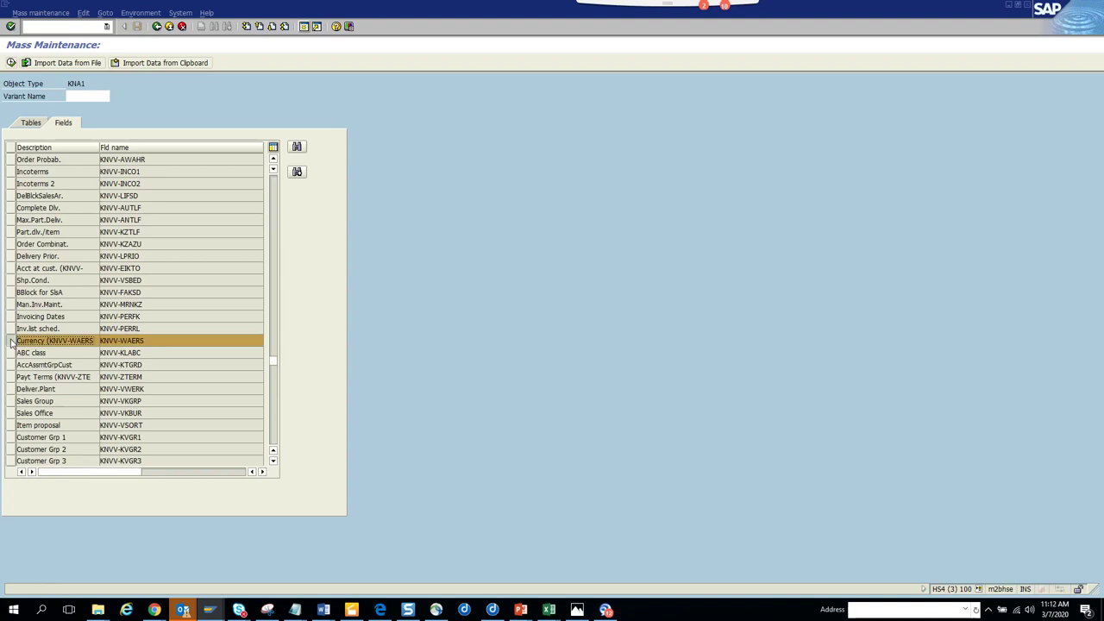
left_click(12, 378, "ctrl")
left_click(12, 341, "ctrl")
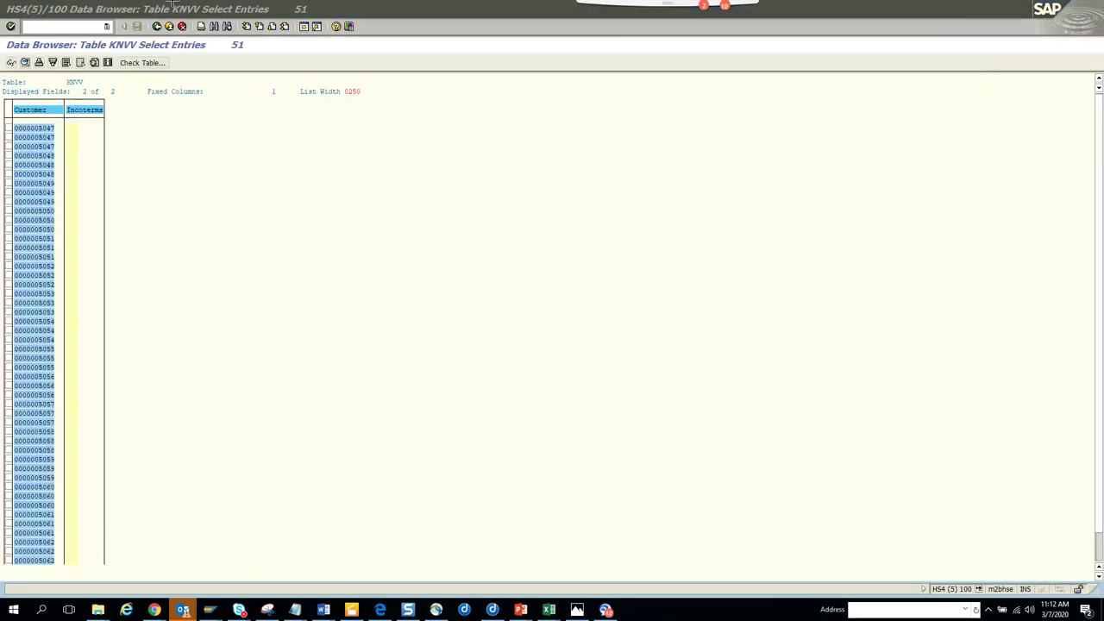
Step: In the Data Browser, search the KNVV output columns for "term" and add Payment Terms (ZTERM) to the displayed list
left_click(112, 13)
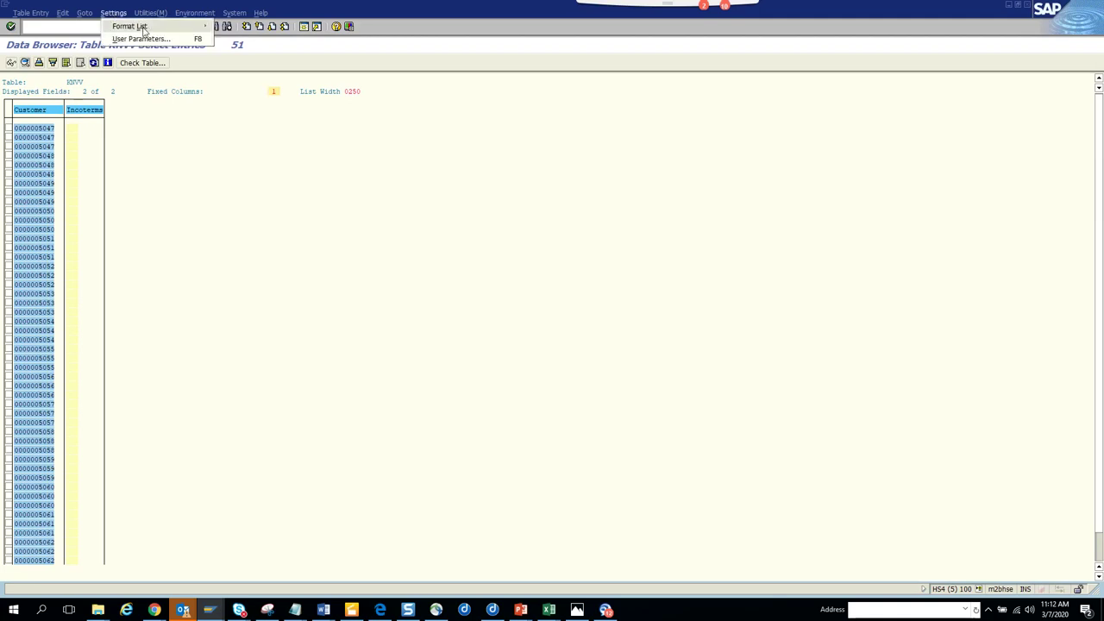
mouse_move(138, 26)
left_click(226, 38)
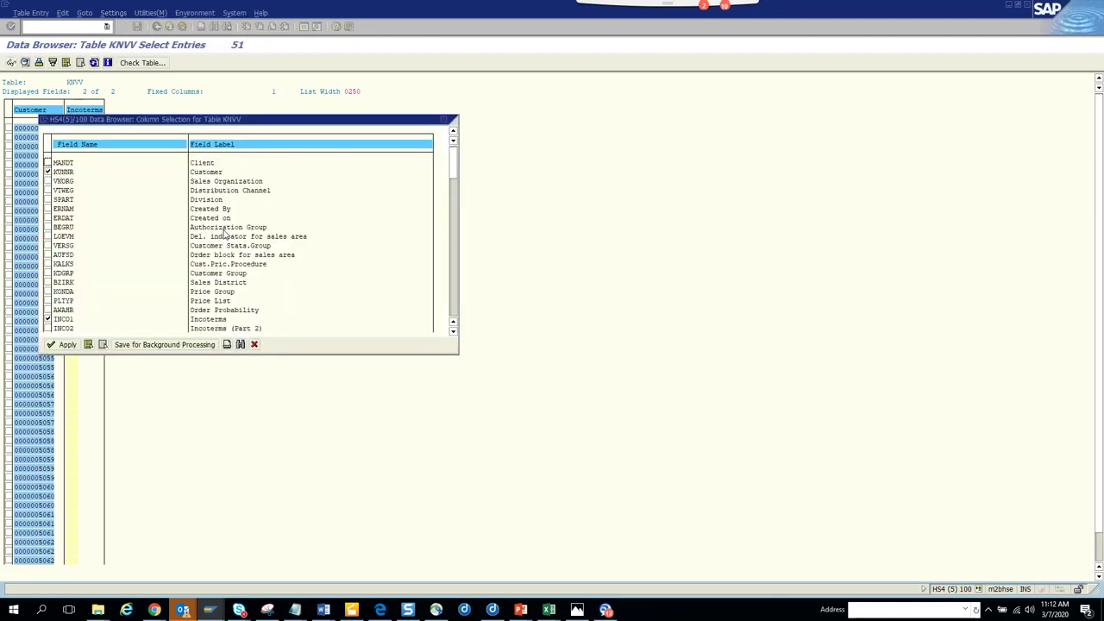
key("ctrl+f")
type("erm")
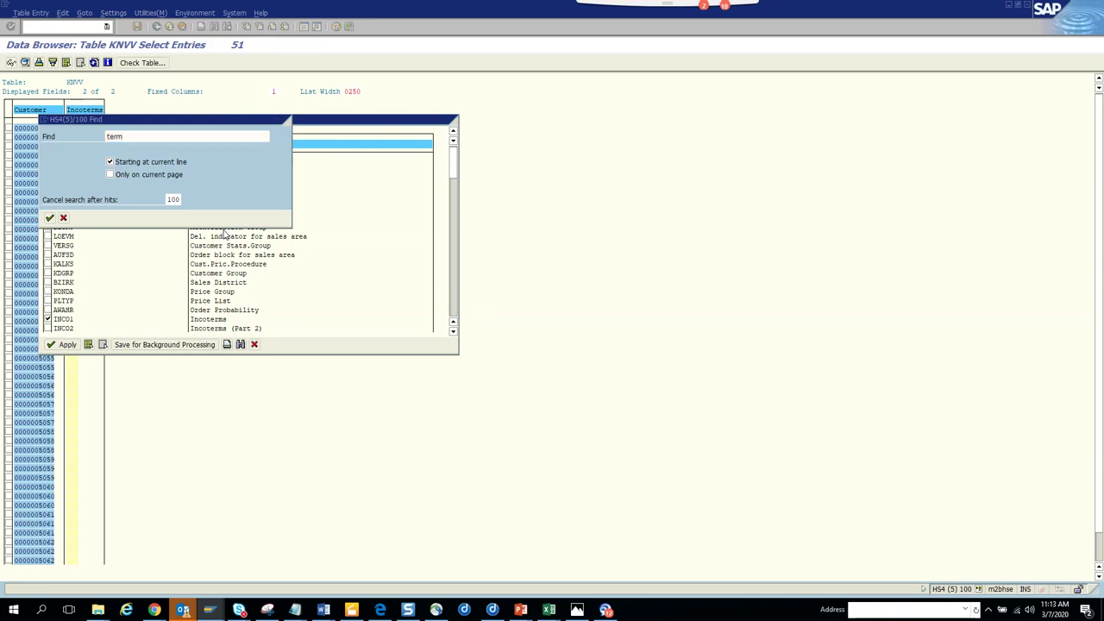
key("Return")
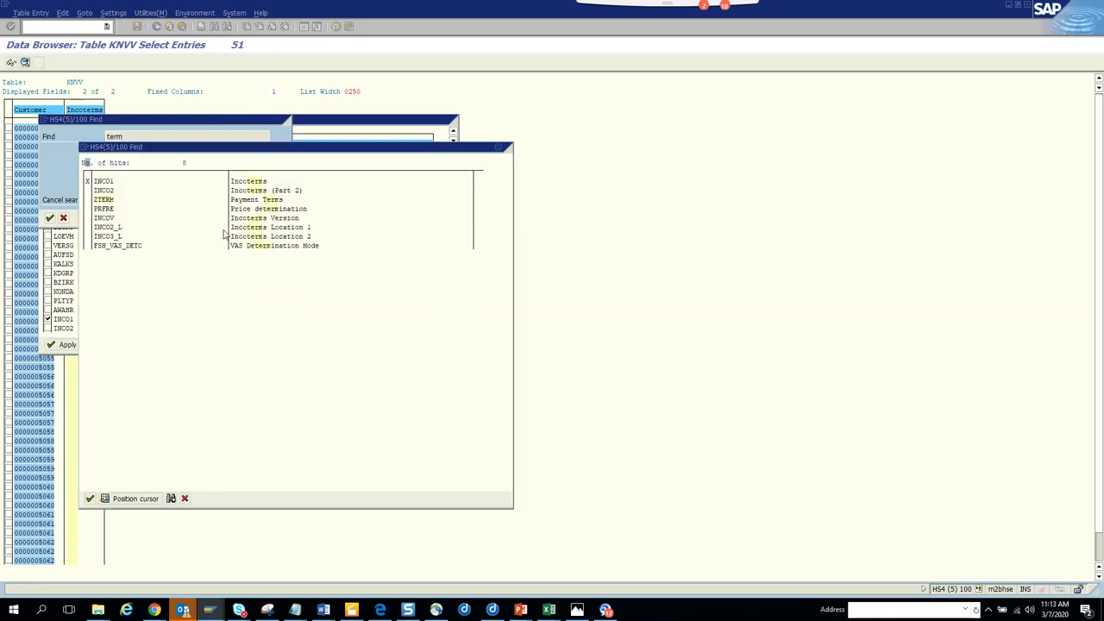
double_click(110, 204)
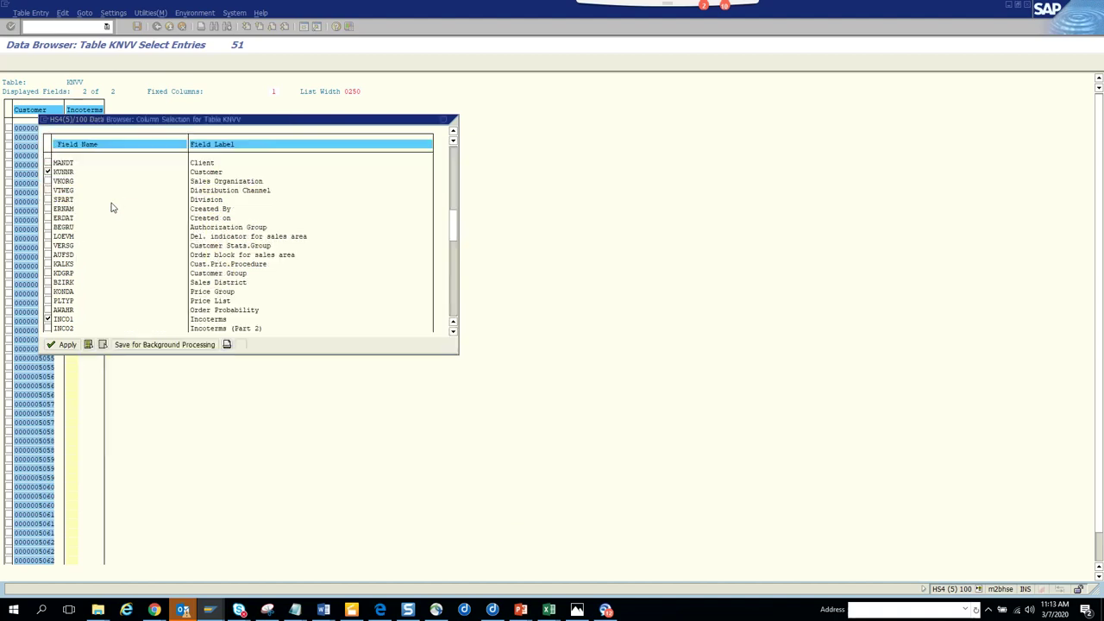
left_click(62, 345)
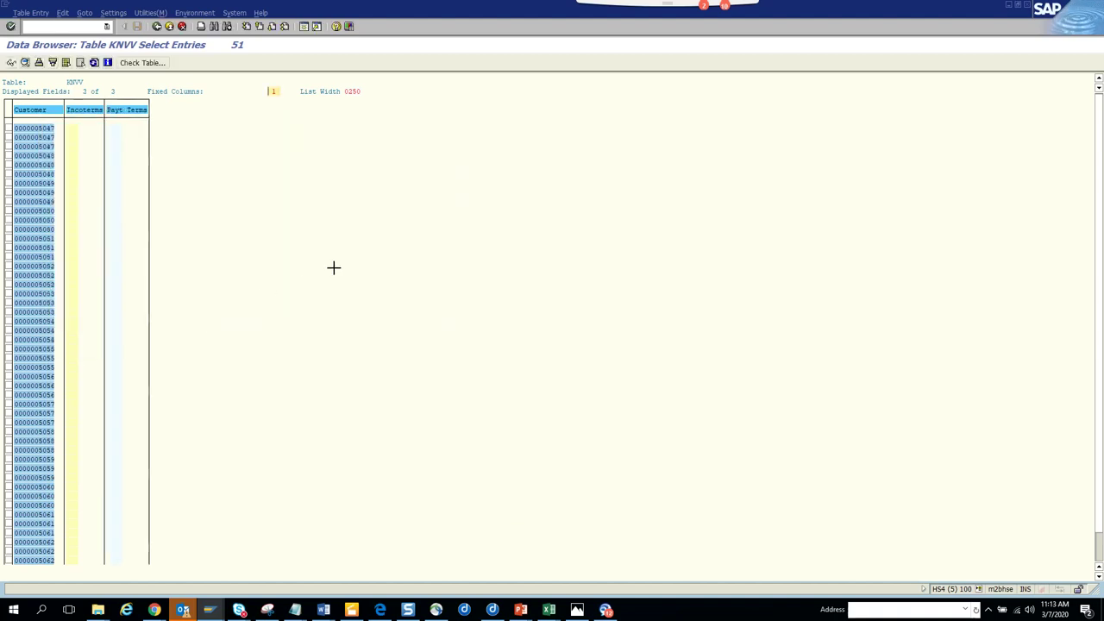
Step: Switch back to Mass Maintenance, restrict the payment terms change to the pasted customer numbers, and run the selection
key("alt+Tab")
left_click(301, 133)
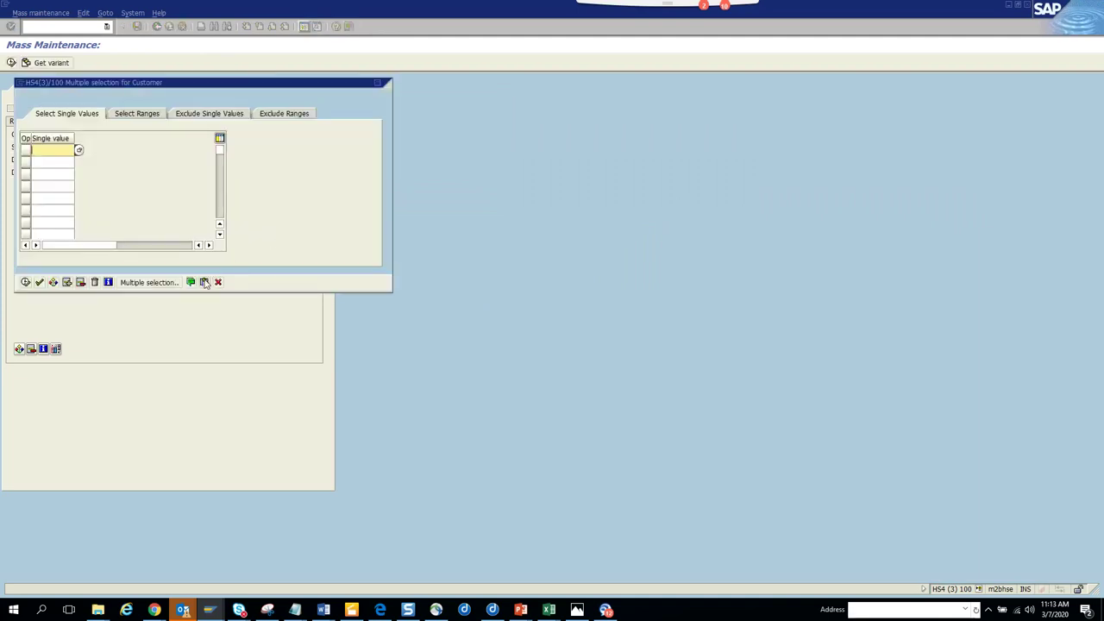
left_click(26, 282)
key("F8")
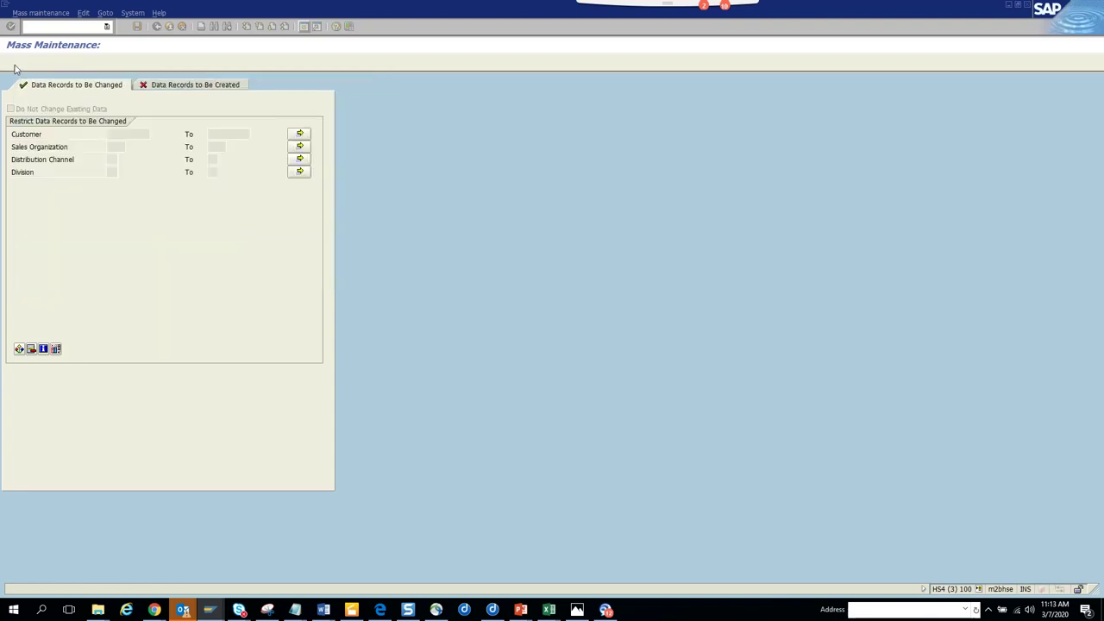
Step: Load the selected sales data records, set payment terms 0007 for all of them, and save the mass change
left_click(17, 63)
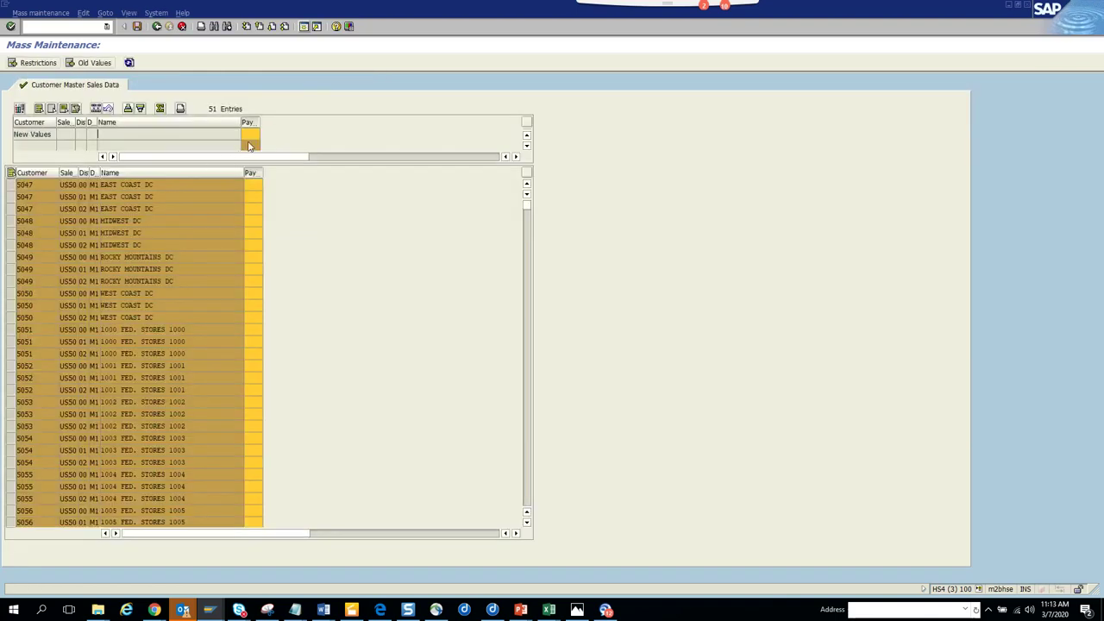
left_click(255, 132)
type("0007")
left_click(96, 109)
left_click(136, 26)
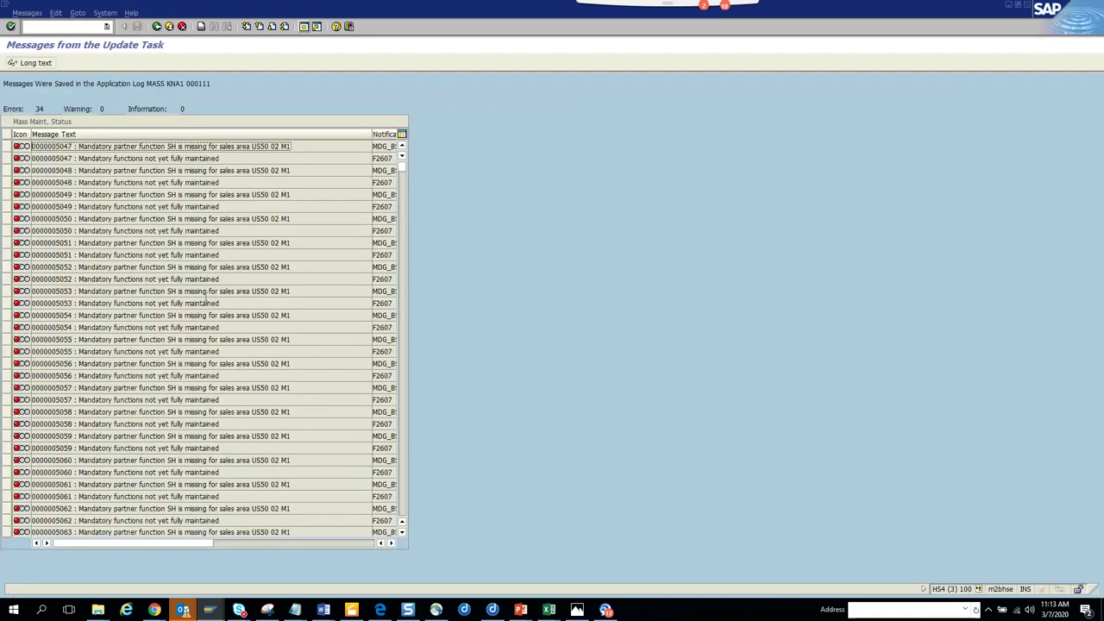
Step: Return to the field list, deselect payment terms (KNVV-ZTERM), and search the fields for "block" up to Sales Block (KNVV-CASSD)
left_click(157, 27)
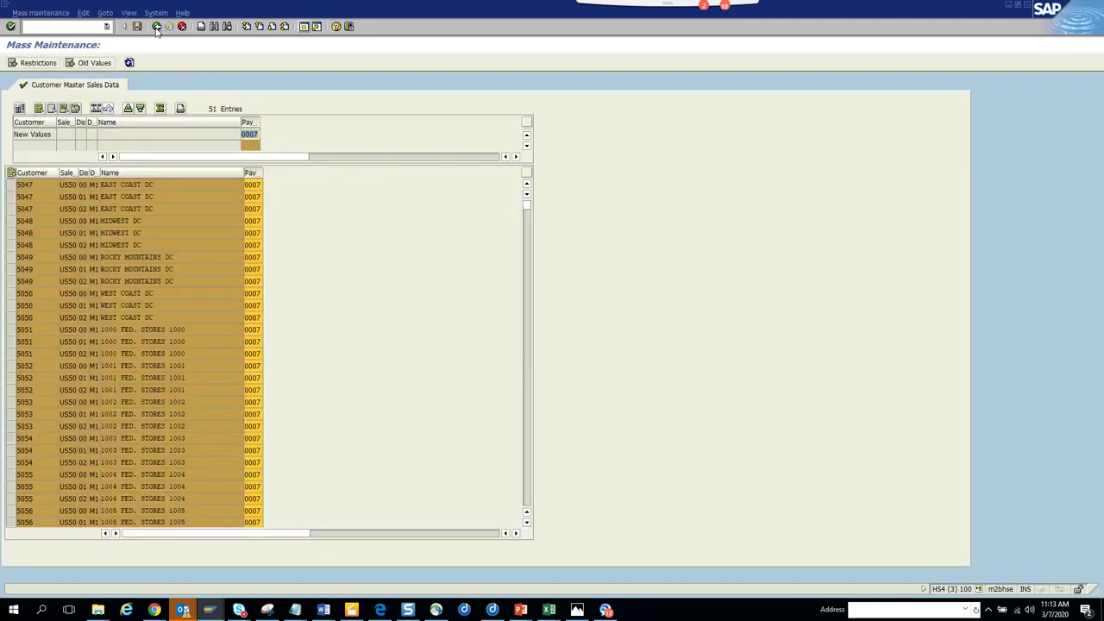
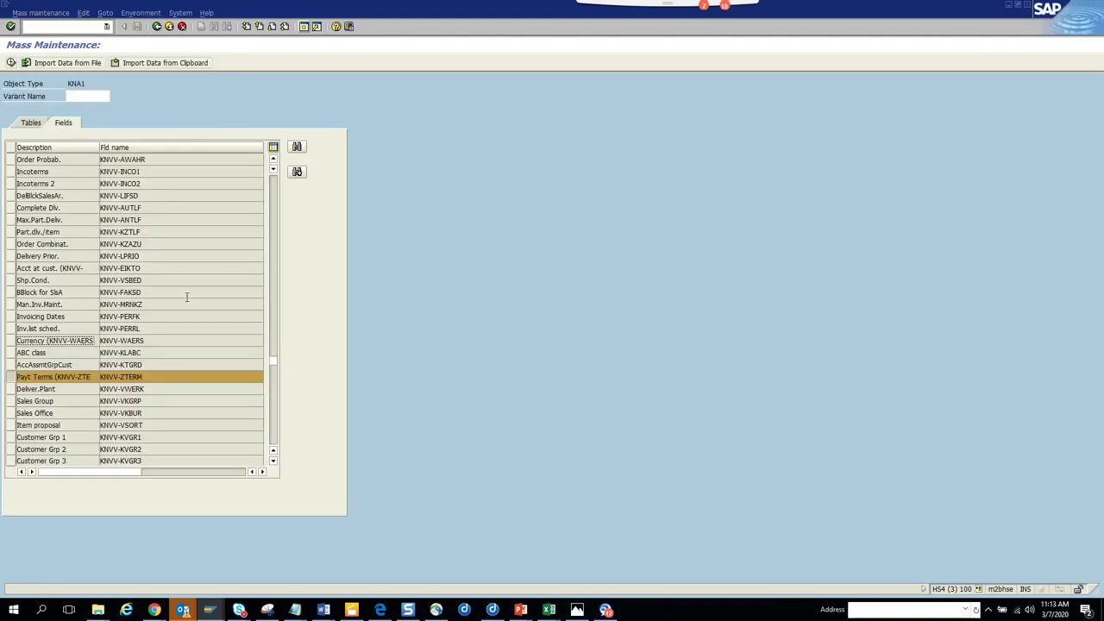
left_click(12, 380)
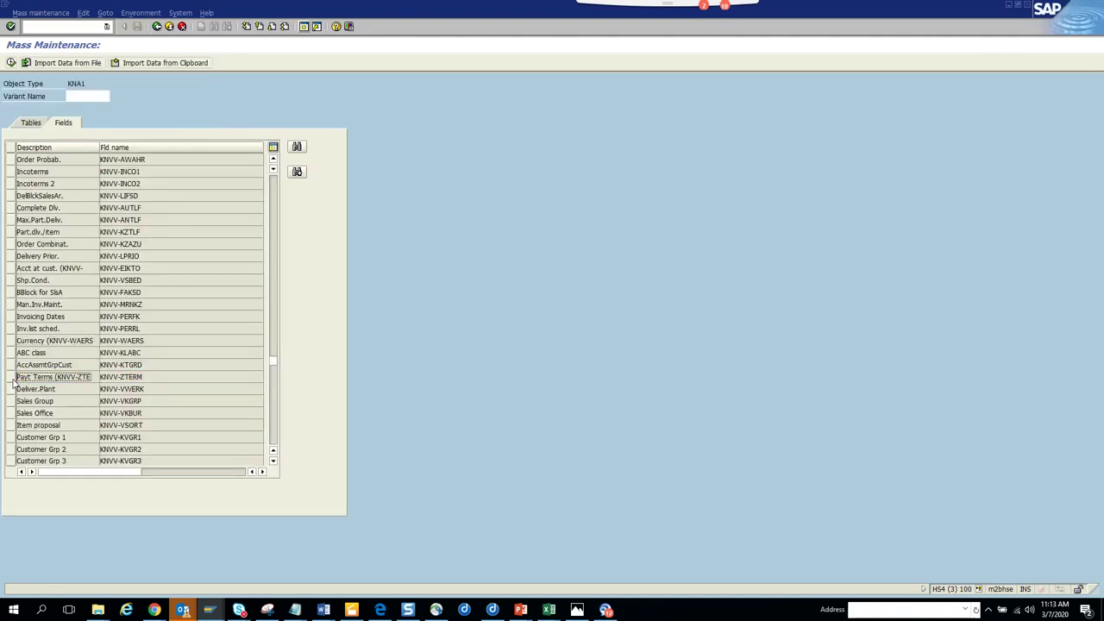
left_click(296, 147)
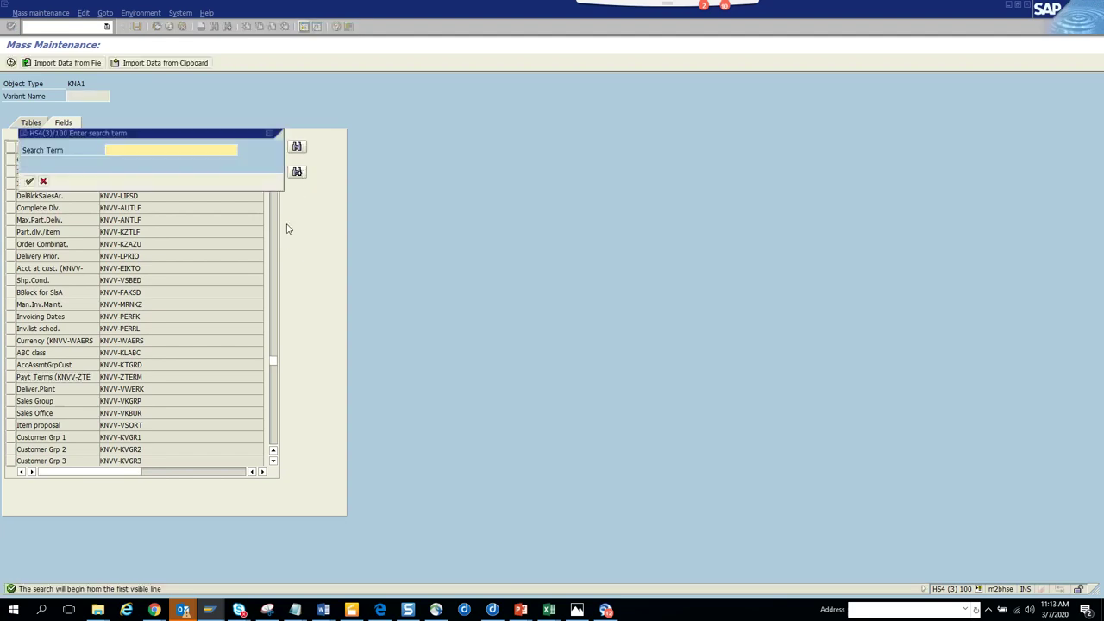
type("bilock")
key("Return")
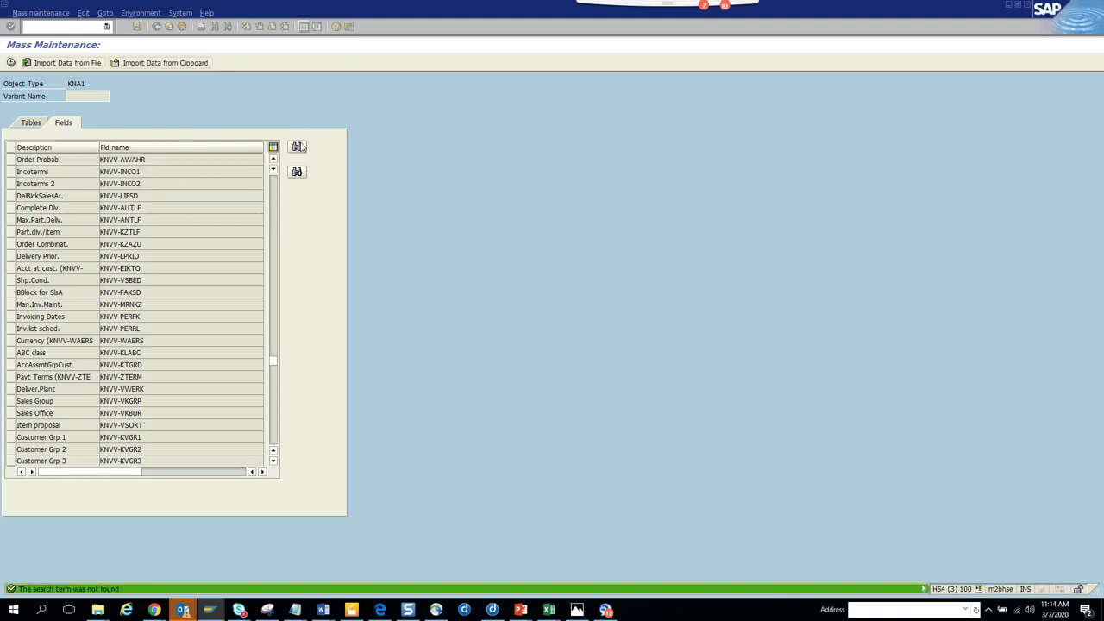
left_click(296, 147)
type("block")
key("Return")
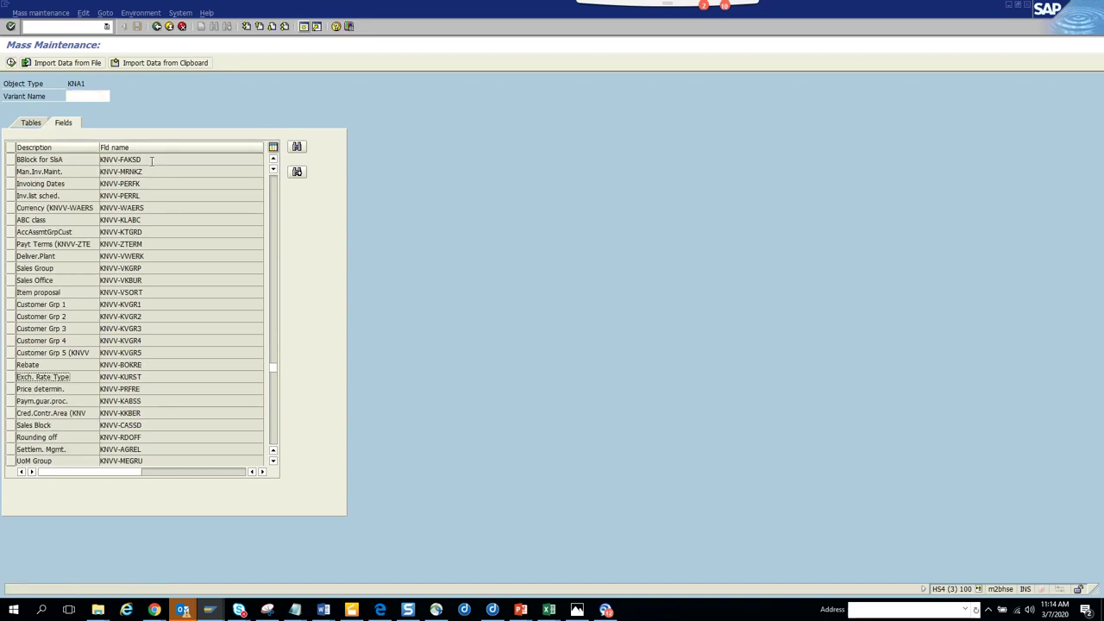
left_click(298, 172)
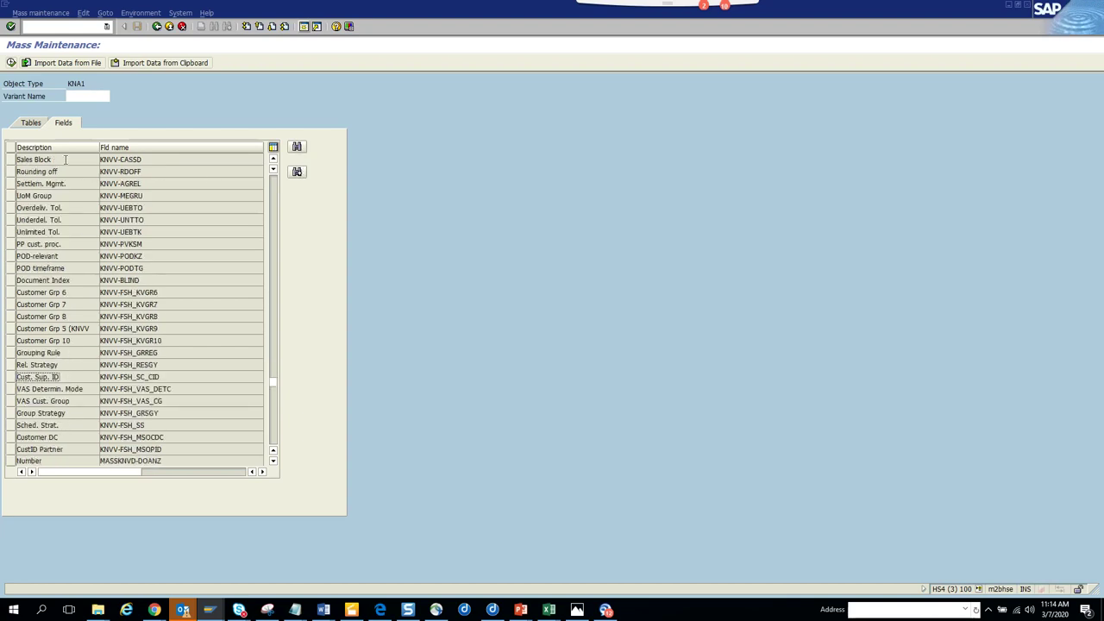
Step: Switch to the Data Browser, find "cassd" in the KNVV column selection, and add Sales Block to the displayed list
key("F8")
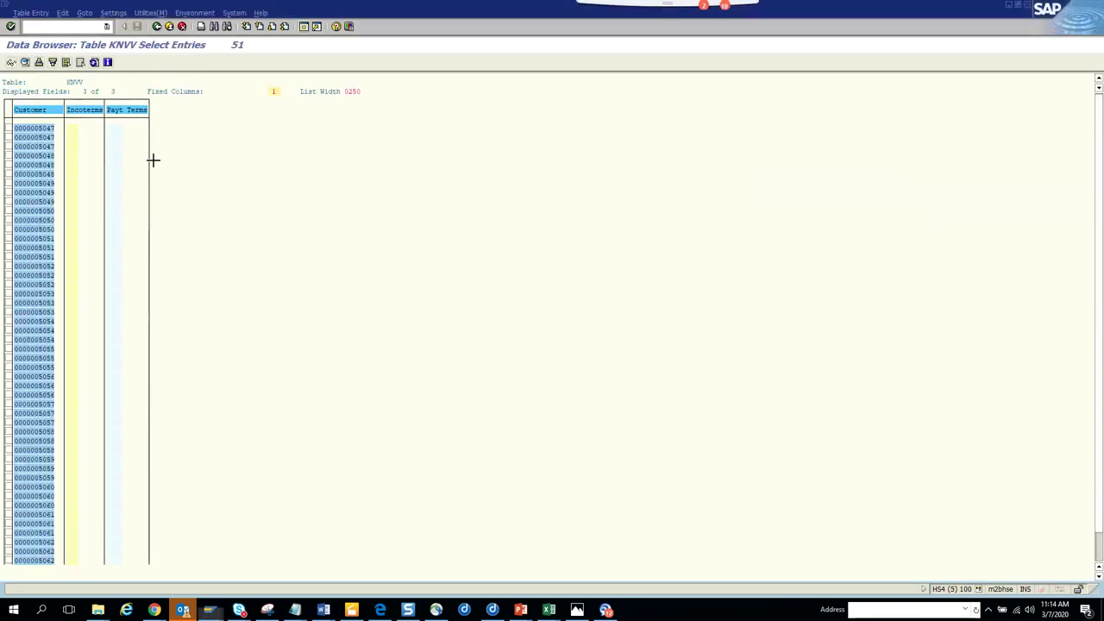
left_click(114, 13)
mouse_move(129, 26)
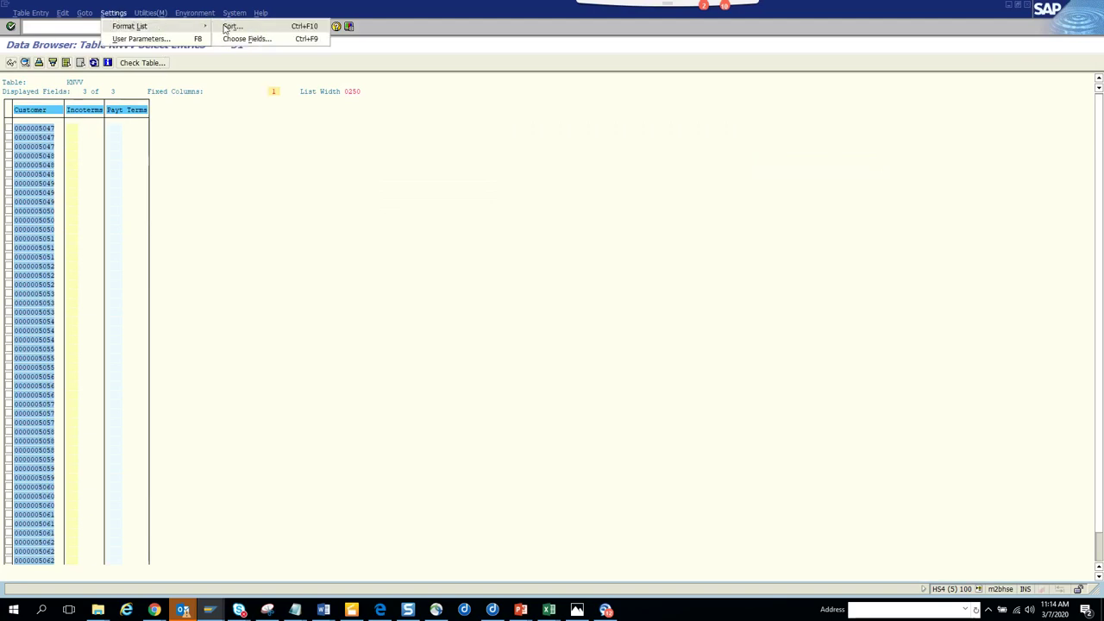
left_click(252, 37)
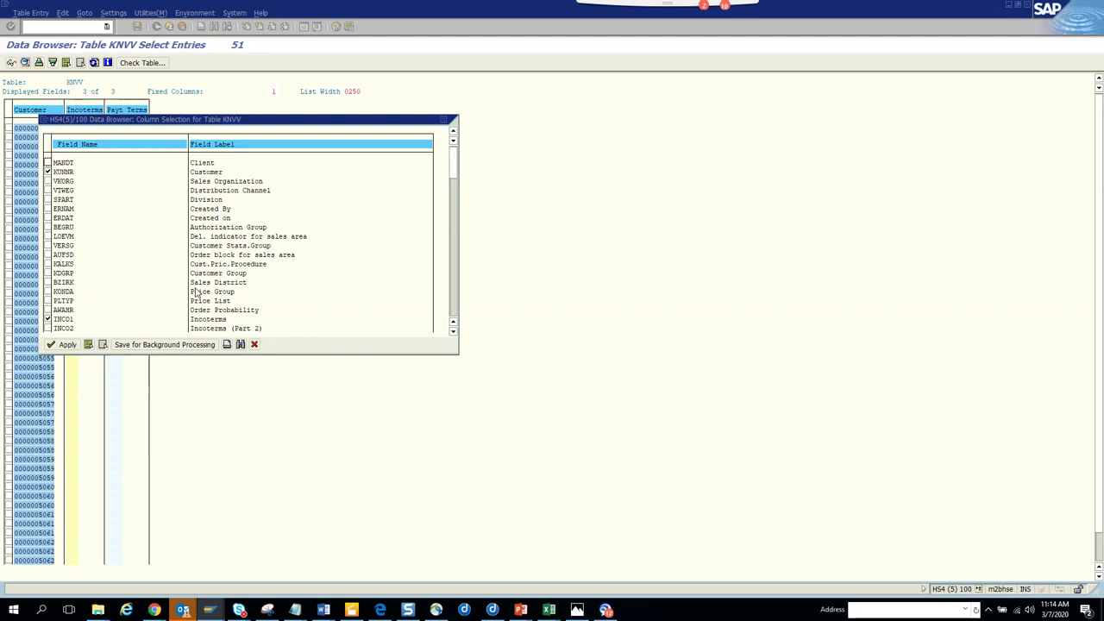
key("ctrl+f")
type("cassd")
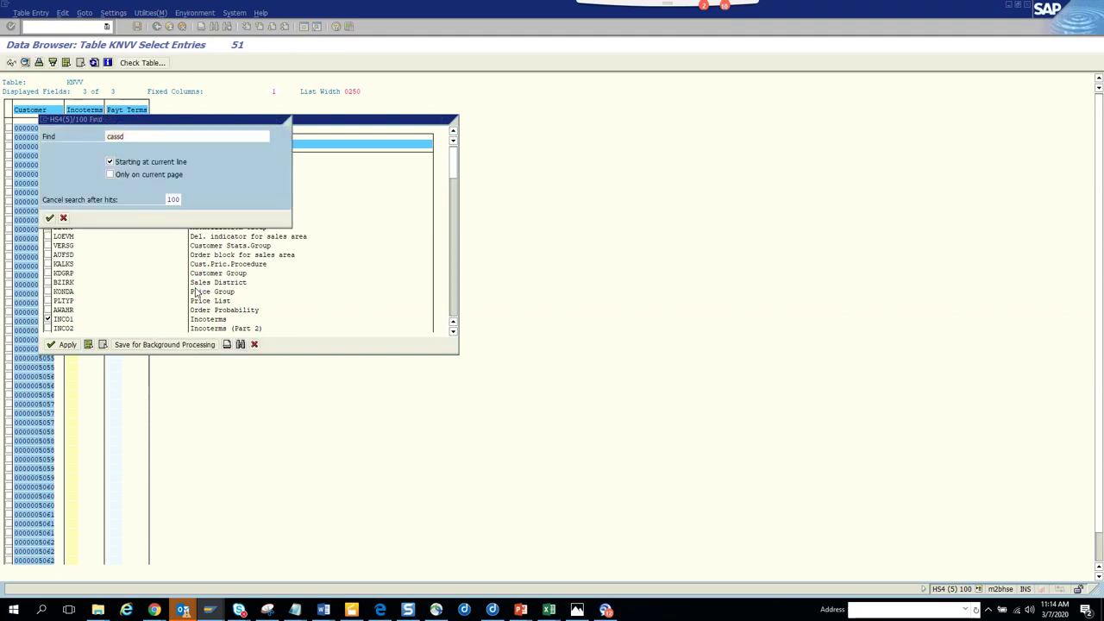
key("Return")
left_click(108, 182)
left_click(48, 163)
left_click(67, 345)
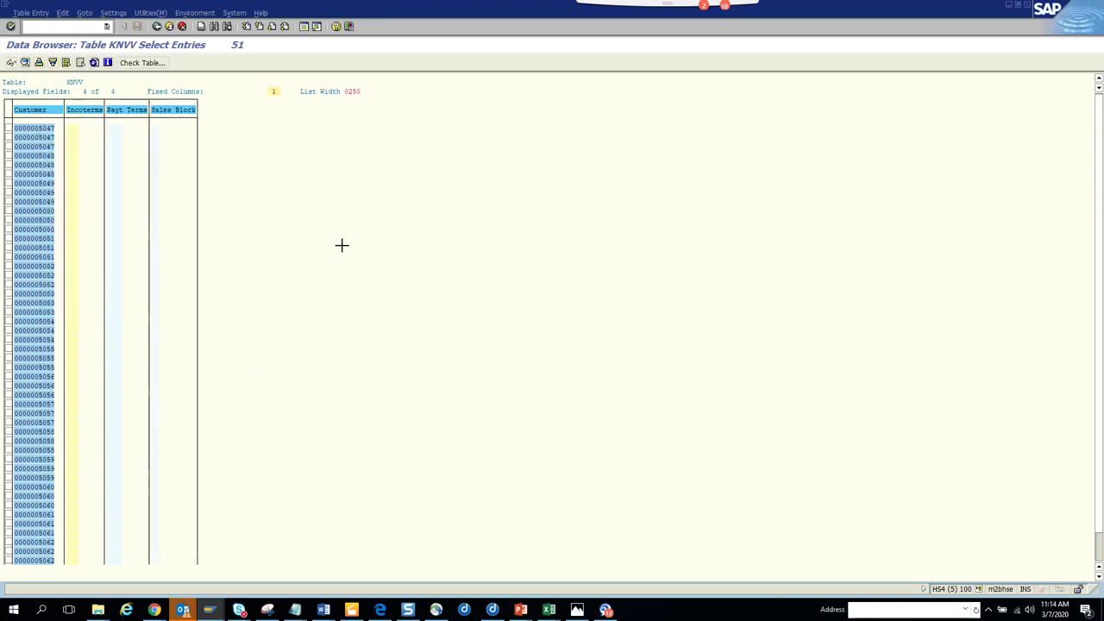
Step: Switch back to Mass Maintenance, select Sales Block (KNVV-CASSD), and restrict the change to the pasted customer numbers
key("alt+Tab")
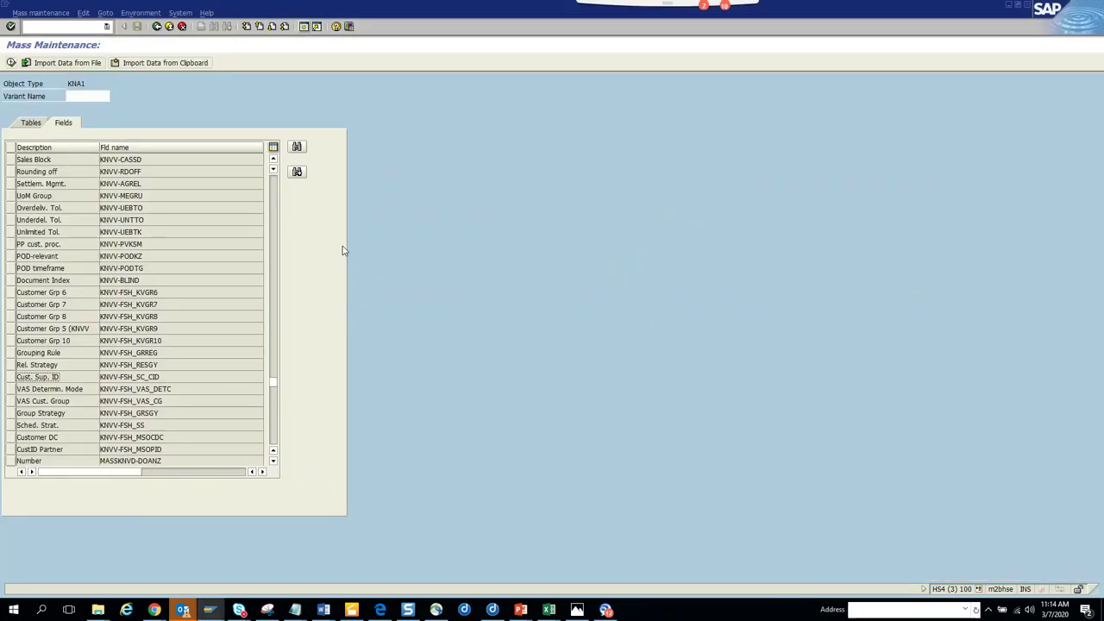
left_click(12, 160)
left_click(12, 62)
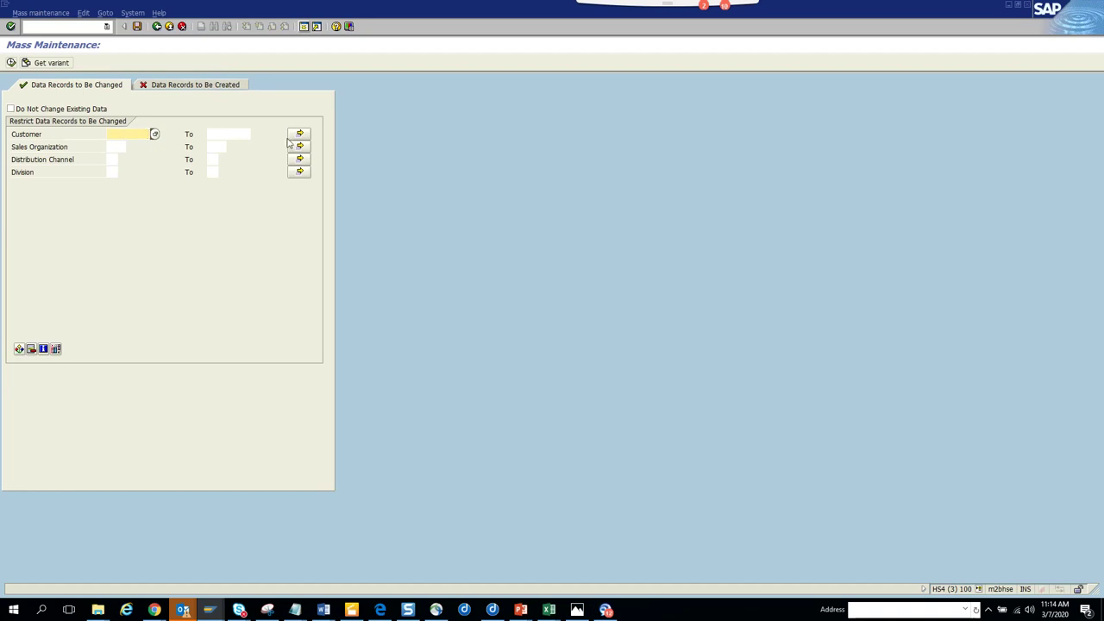
left_click(302, 135)
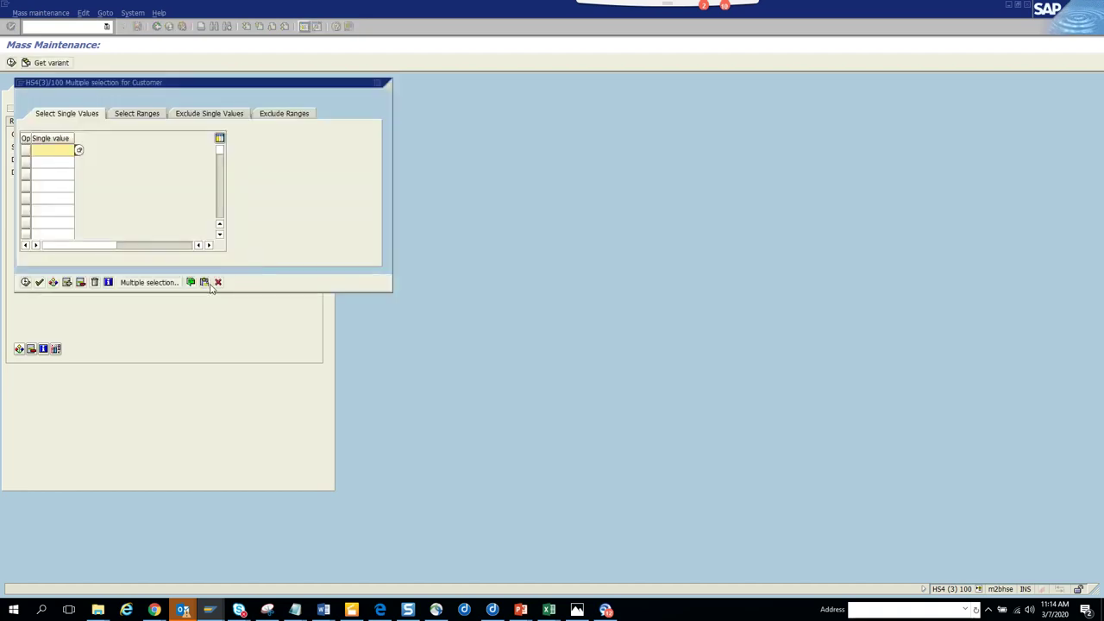
key("shift+F12")
left_click(26, 282)
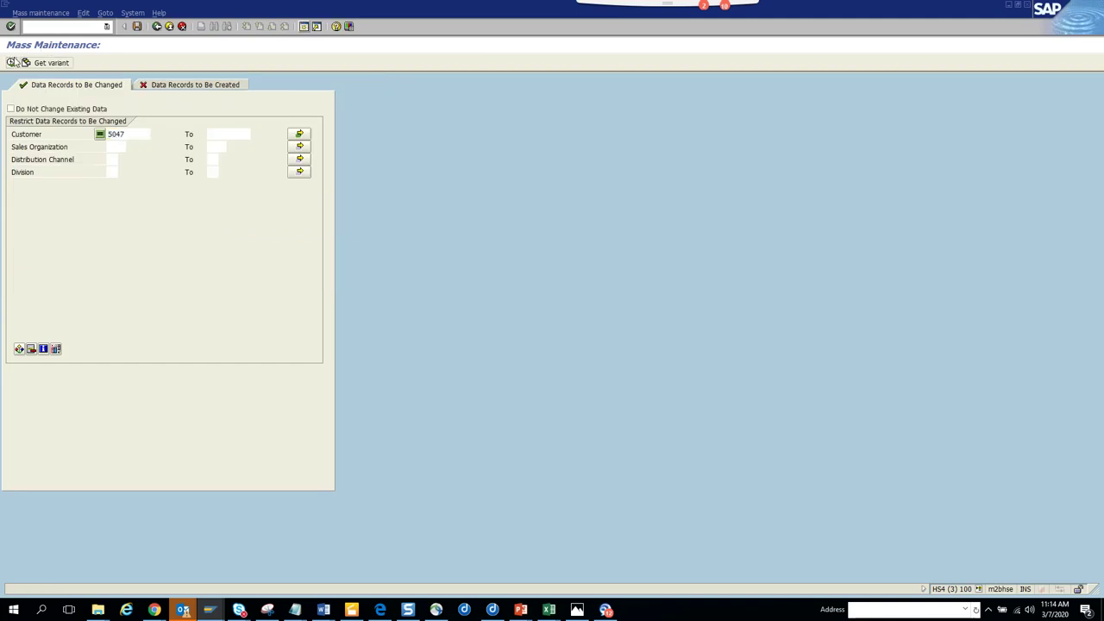
Step: Load the customer sales records, set the sales block to X for all of them, and save
left_click(12, 63)
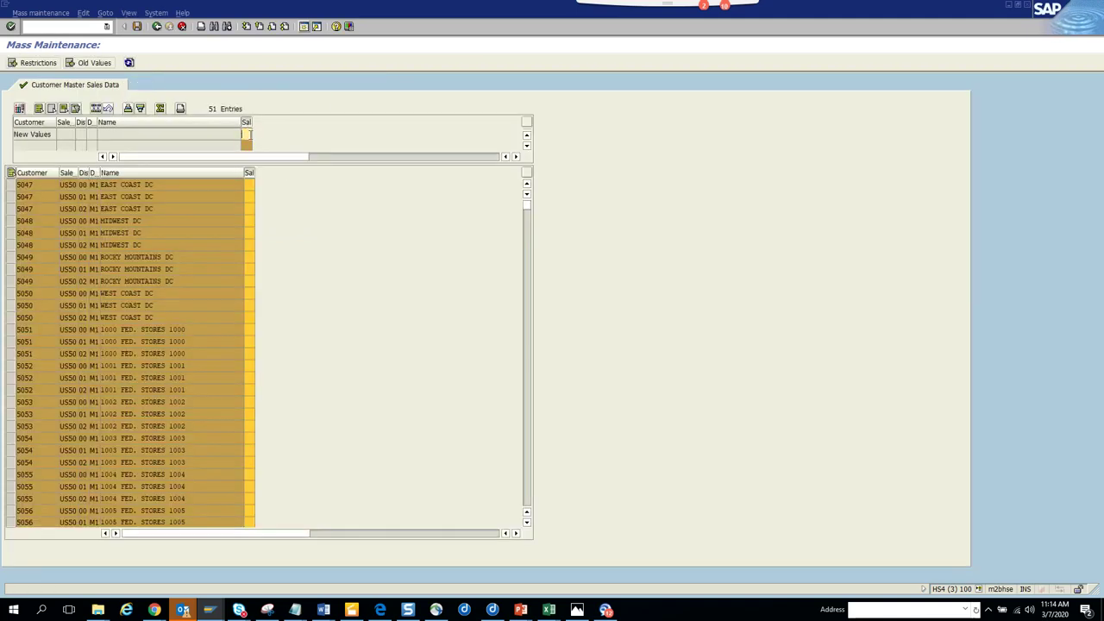
left_click(96, 108)
key("ctrl+s")
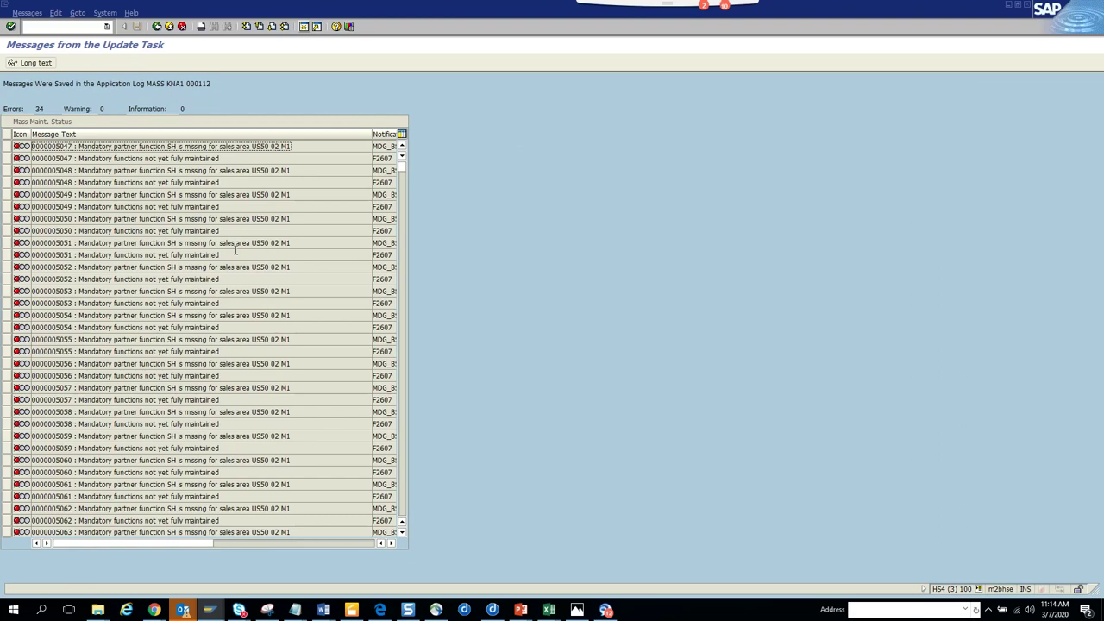
Step: In the Data Browser, open the first KNVV entry and check its Currency field
key("alt+Tab")
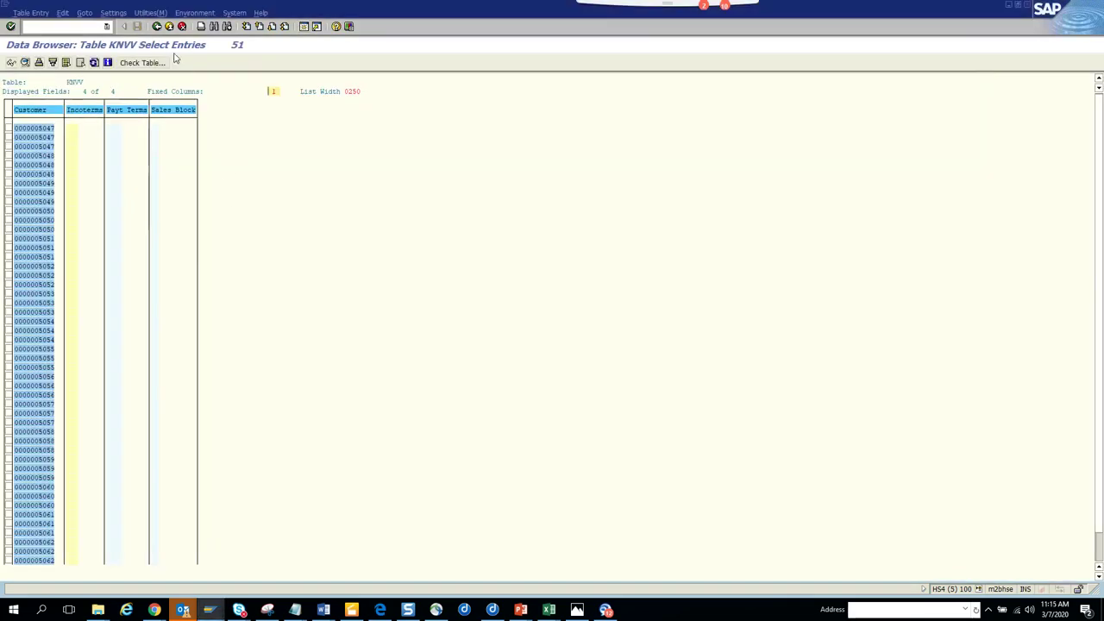
double_click(36, 127)
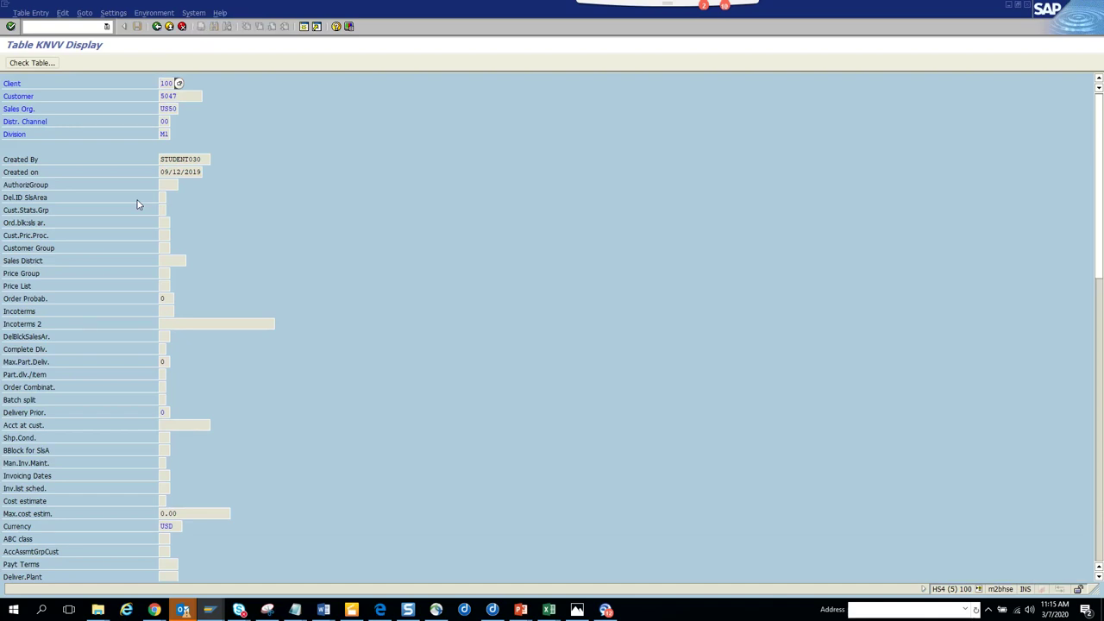
double_click(167, 526)
Step: Return to the mass maintenance field list and deselect Sales Block (KNVV-CASSD)
left_click(157, 27)
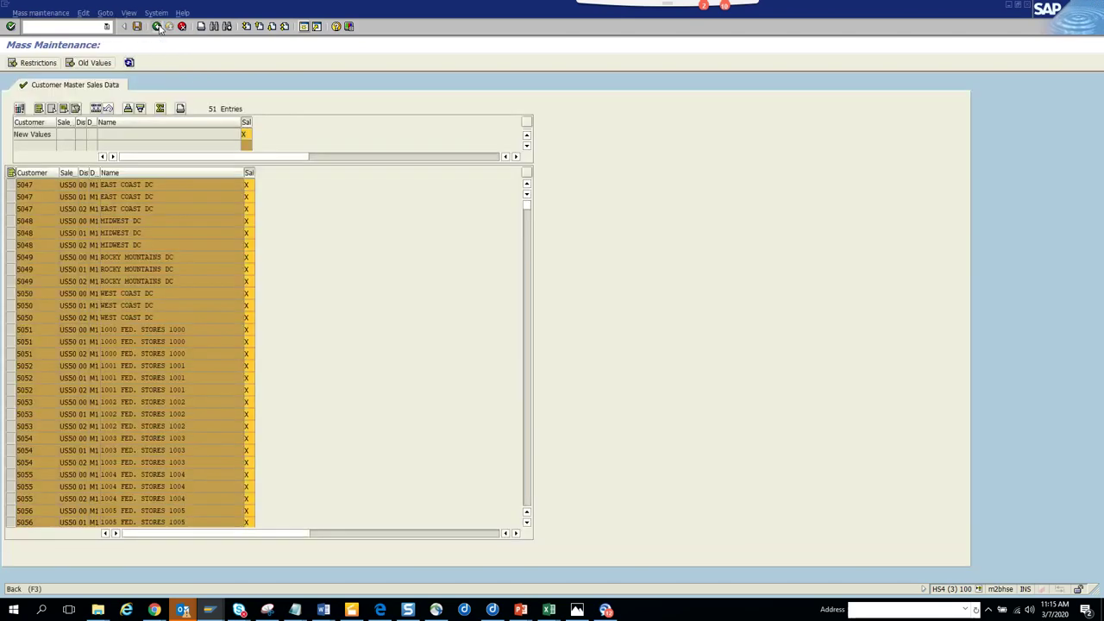
left_click(157, 27)
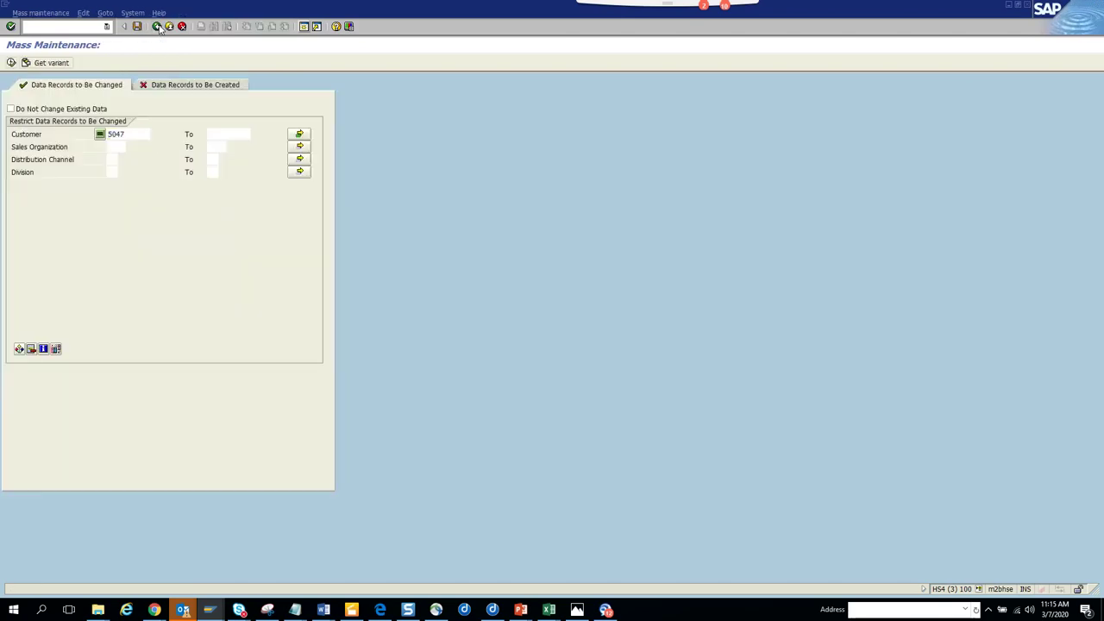
left_click(158, 28)
left_click(15, 159)
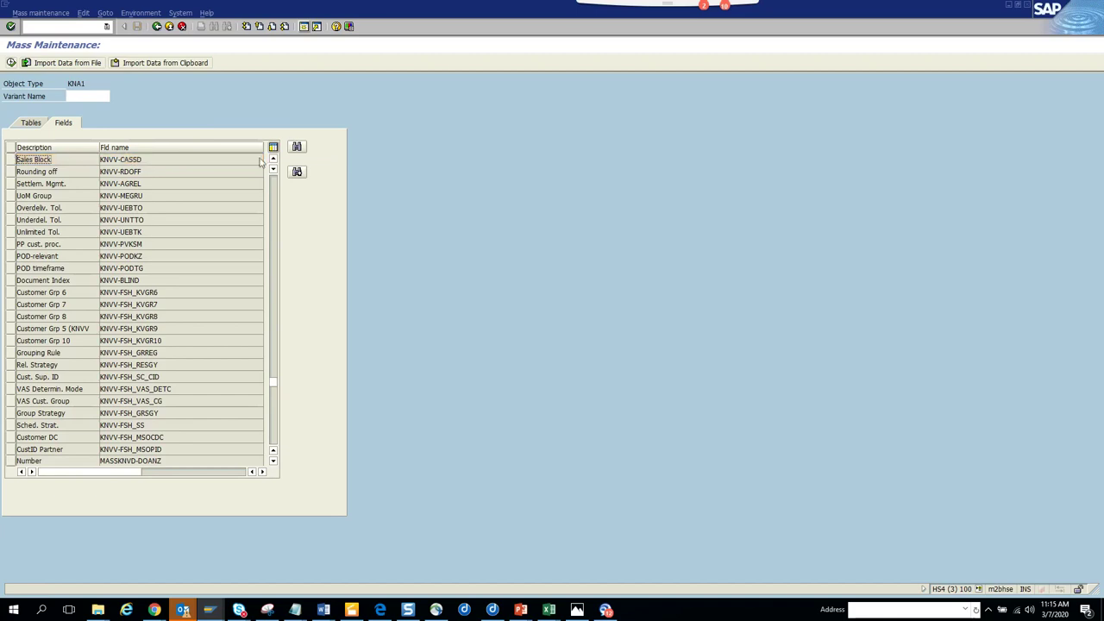
Step: Search the field list from its beginning for "currency", continuing through the matches to the sales-area currency field (KNVV-WAERS)
left_click(272, 159)
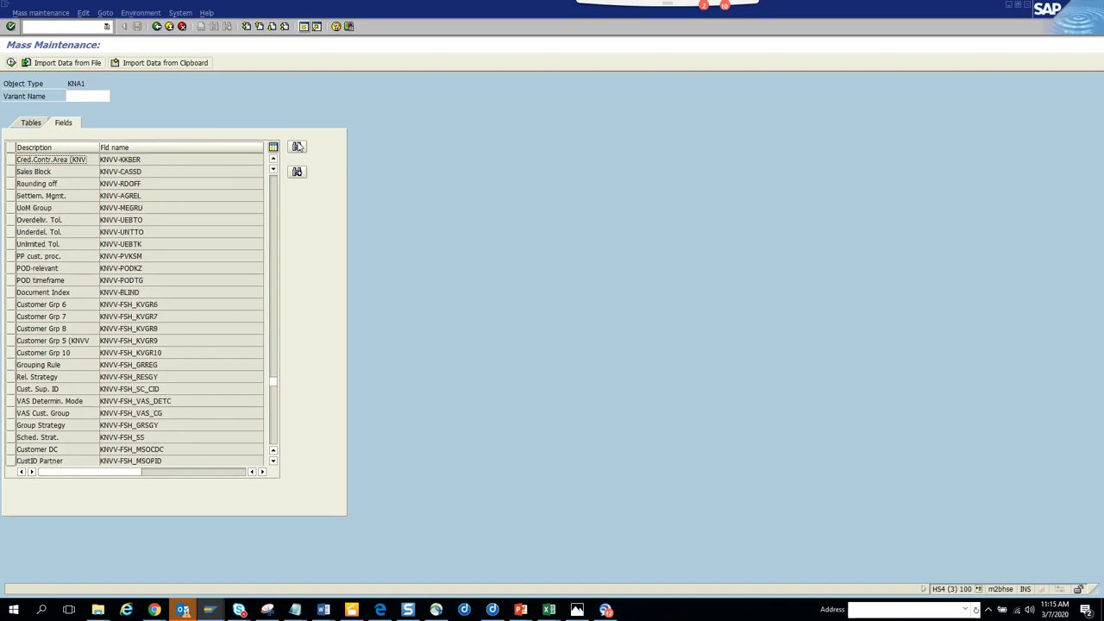
left_click(295, 147)
type("currency")
key("Return")
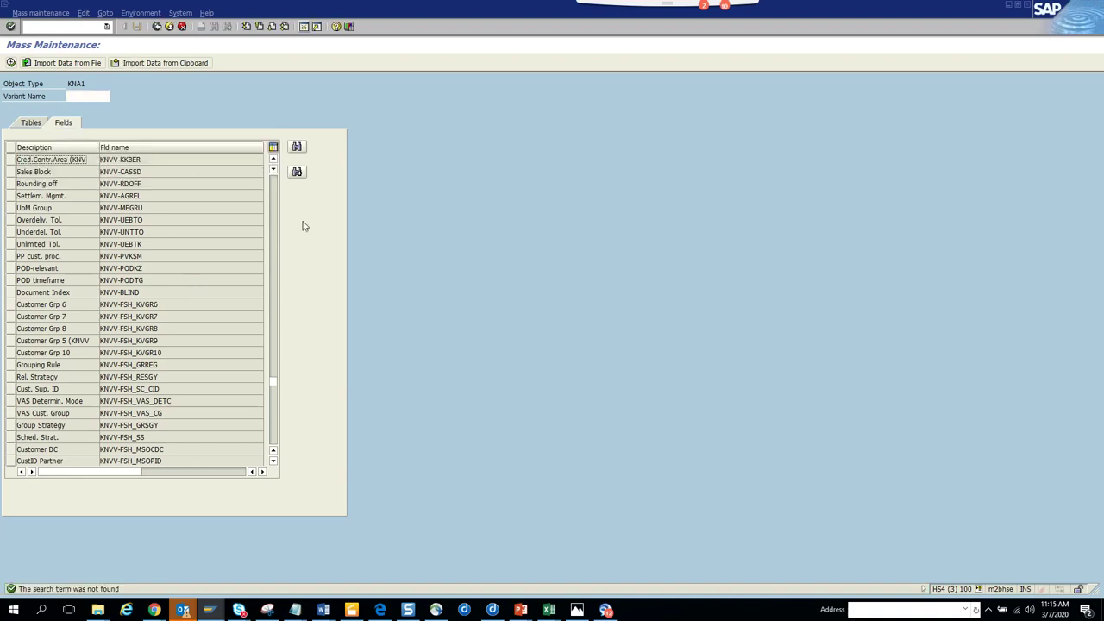
left_click_drag(276, 387, 275, 177)
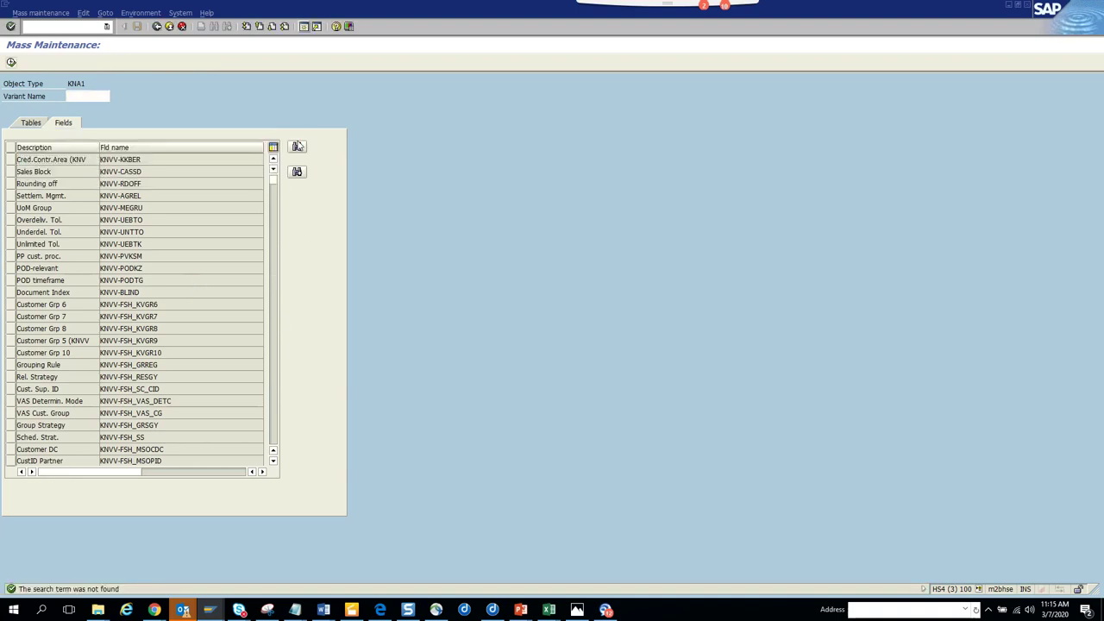
left_click(297, 147)
type("currency")
key("Return")
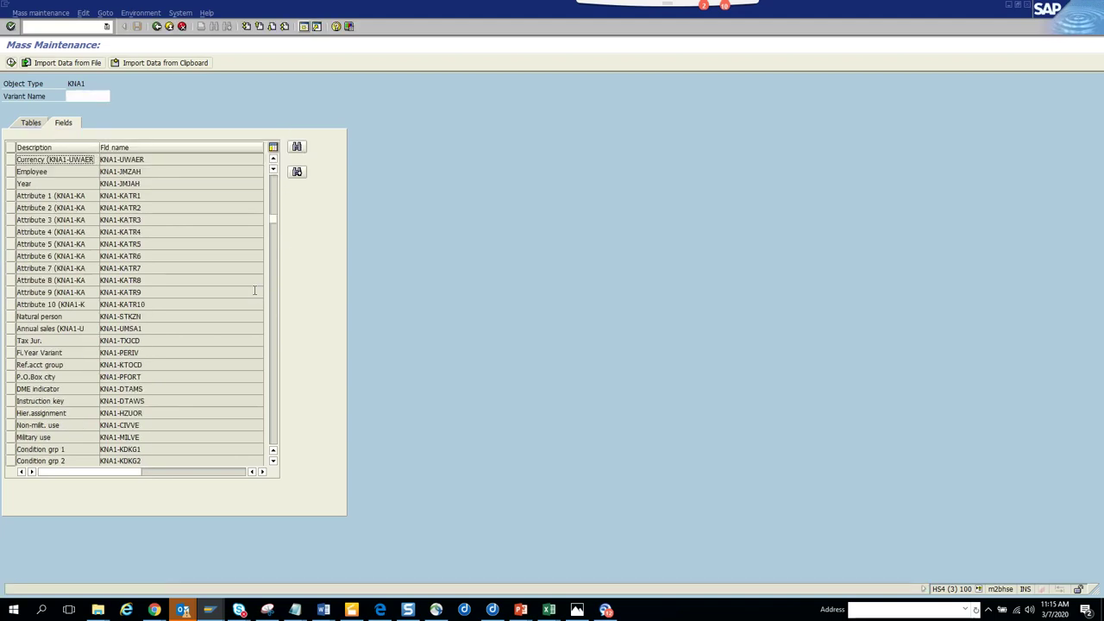
left_click(299, 173)
left_click(298, 173)
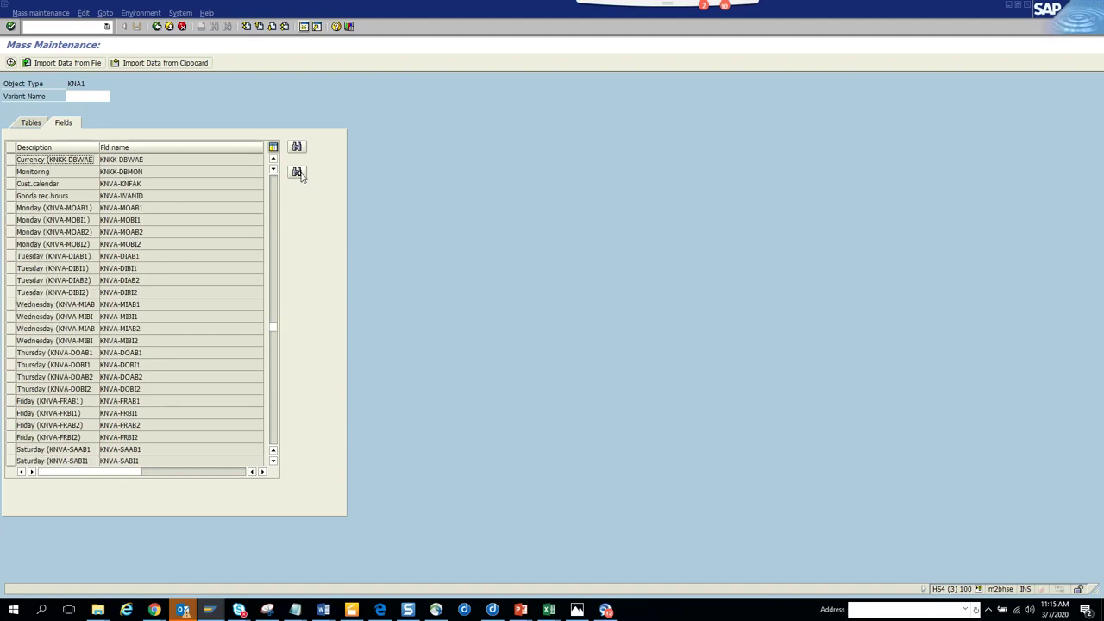
left_click(298, 173)
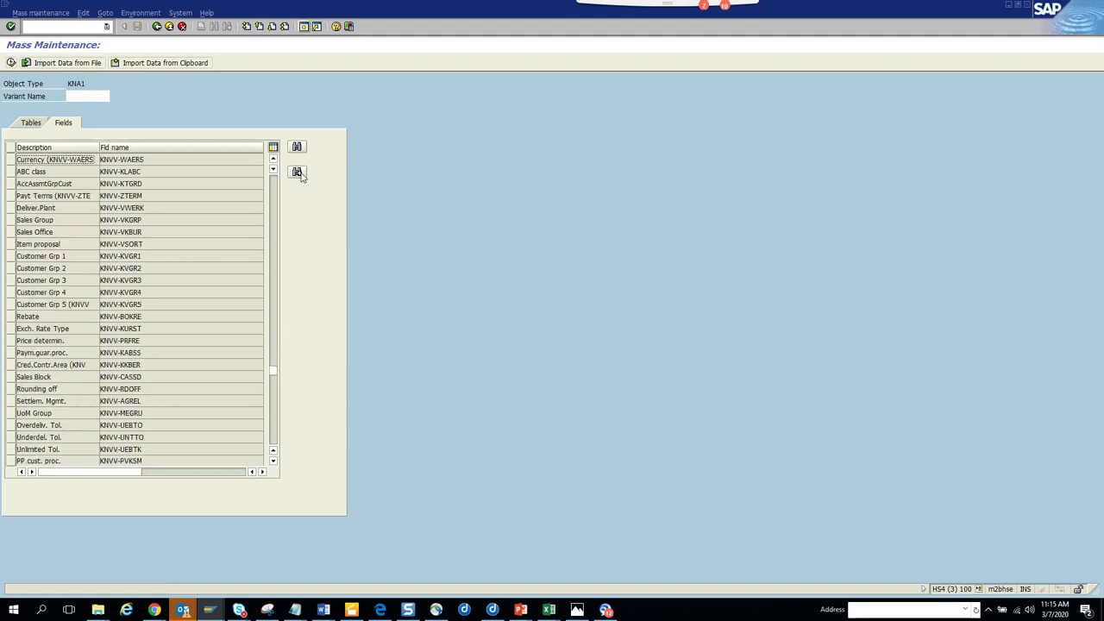
Step: Select the Currency field (KNVV-WAERS) for the mass change and restrict it to the pasted customer numbers
left_click(10, 159)
left_click(11, 62)
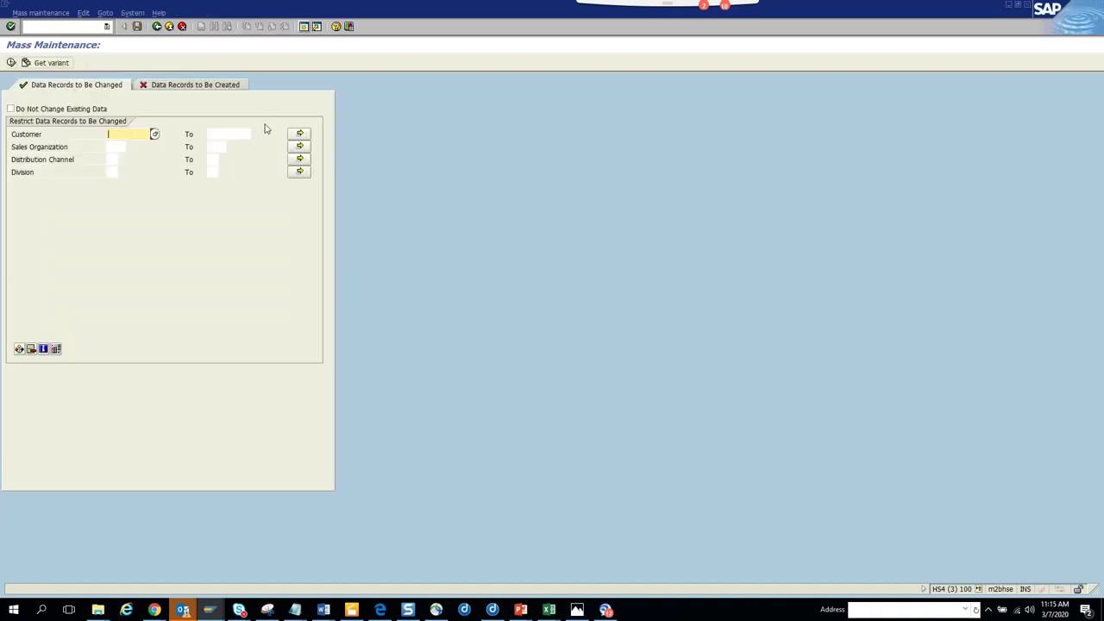
left_click(300, 135)
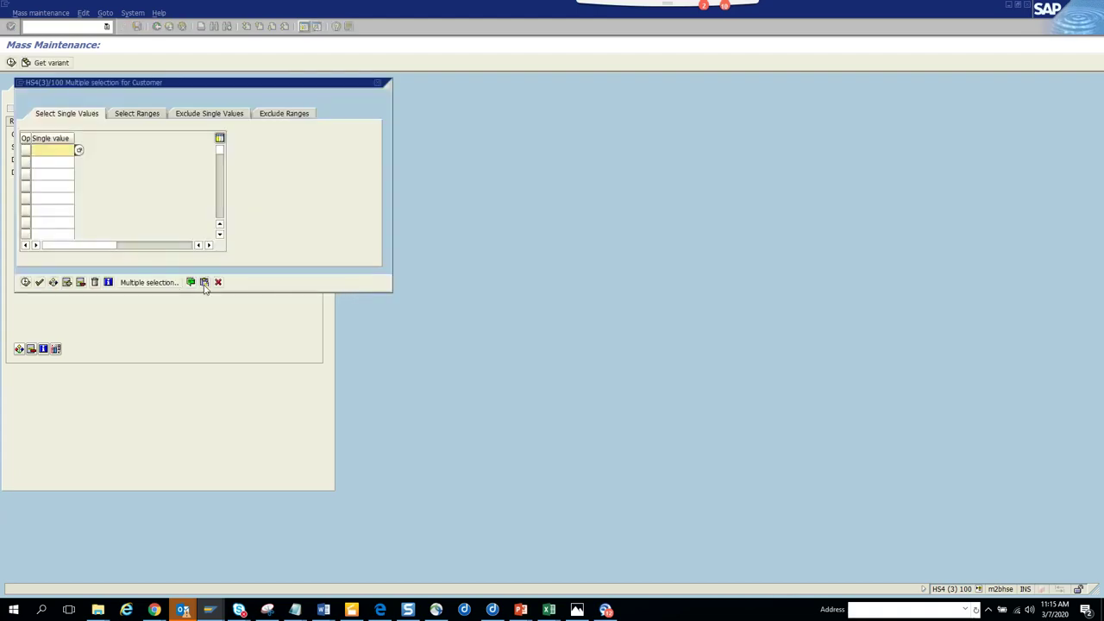
key("shift+F12")
left_click(25, 282)
Step: Load the sales data for the restricted customers, change Currency to EUR for all entries and save the mass change
left_click(12, 64)
left_click(253, 136)
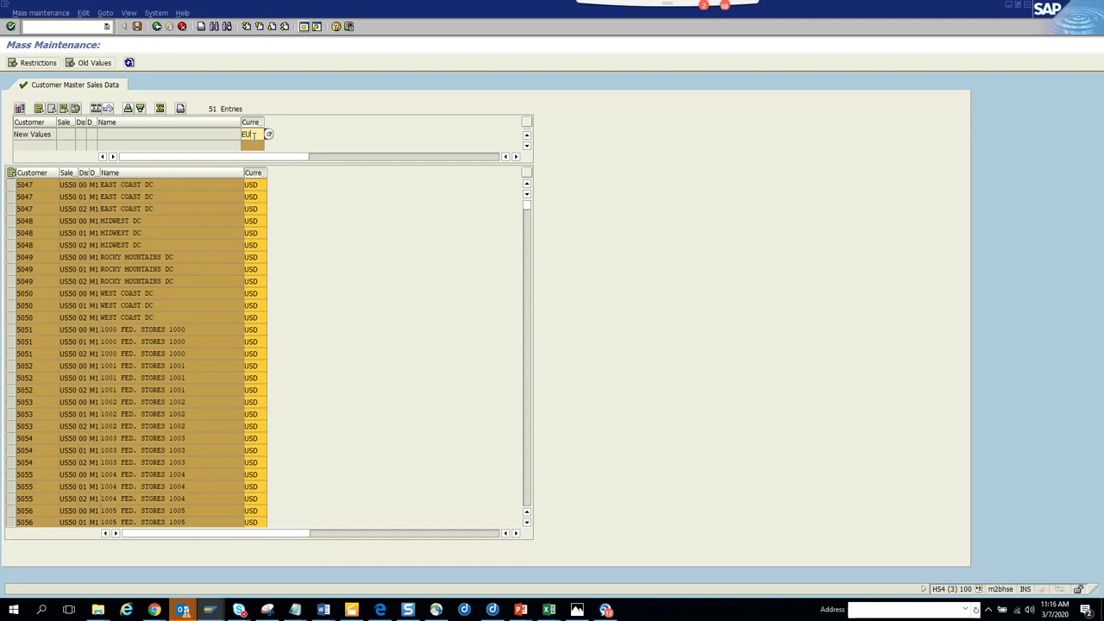
left_click(105, 109)
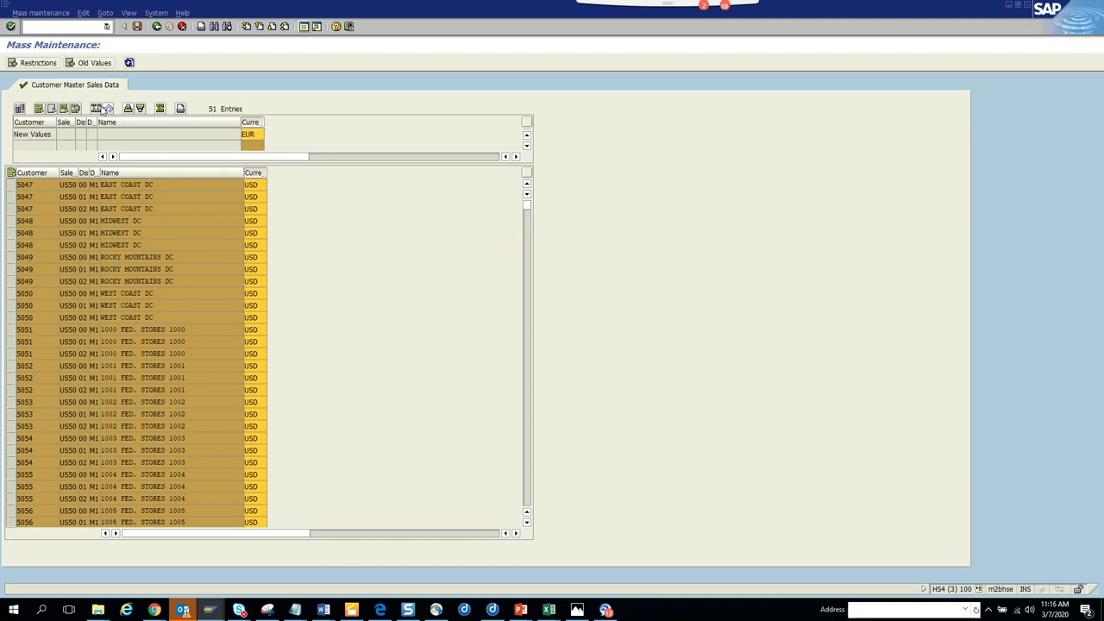
left_click(137, 26)
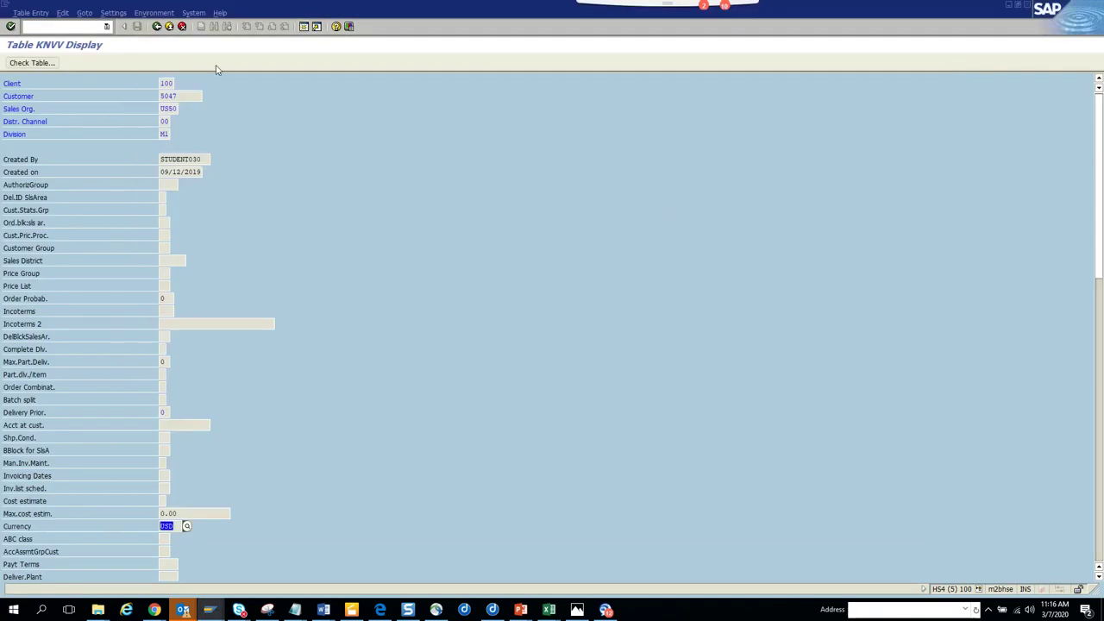
Step: Return to the KNVV entry list in the Data Browser and add the Currency (WAERS) column, searching the column selection for "curr"
left_click(157, 26)
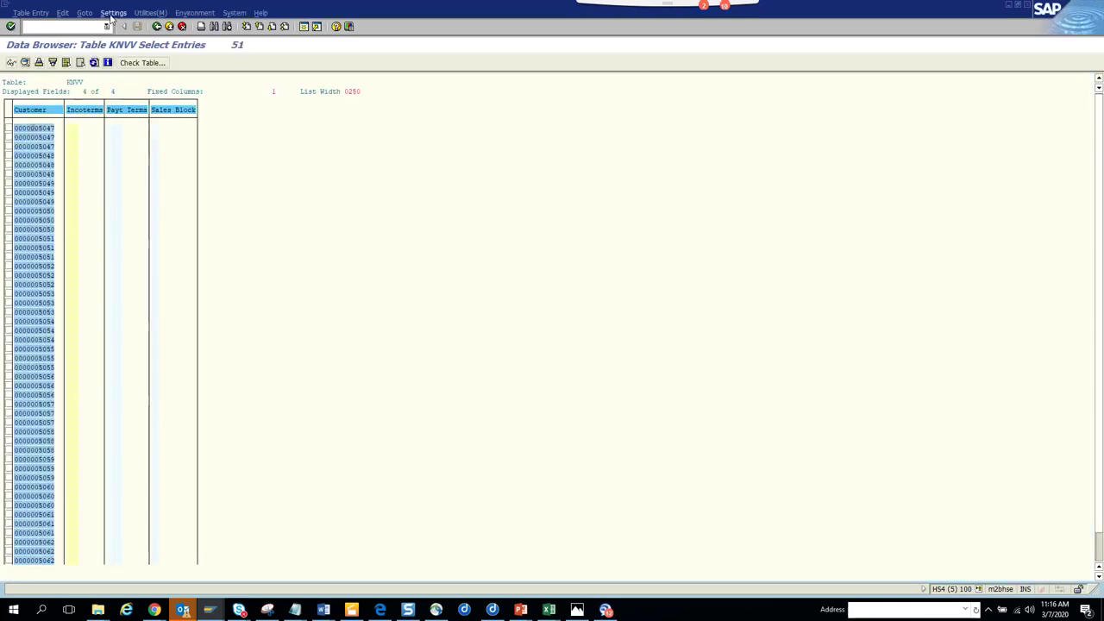
left_click(113, 13)
mouse_move(130, 25)
left_click(242, 40)
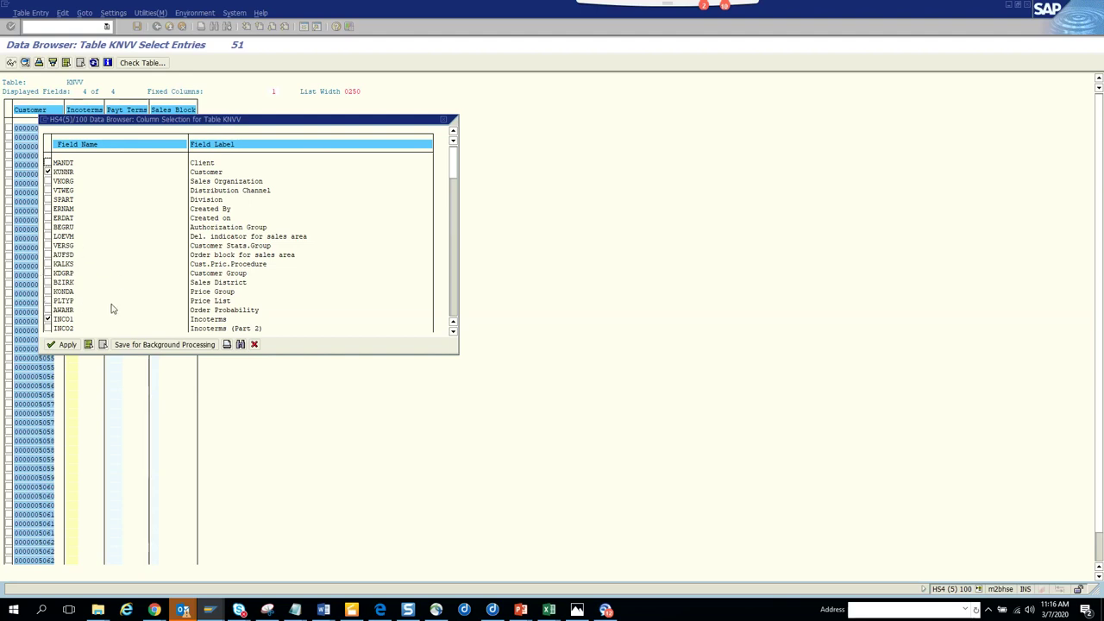
left_click(239, 344)
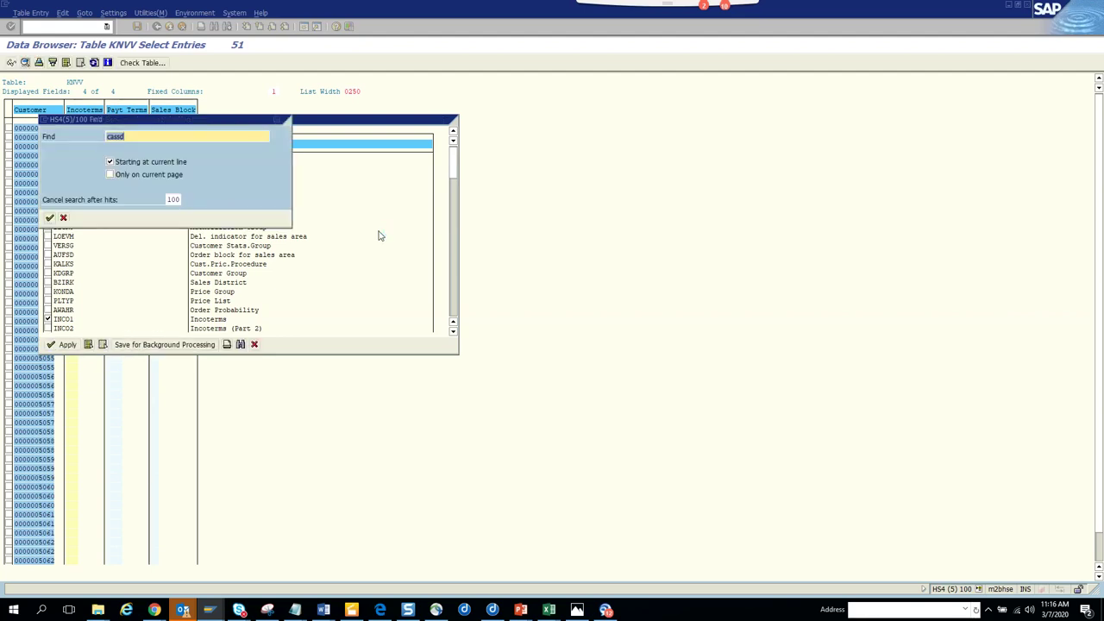
type("curr")
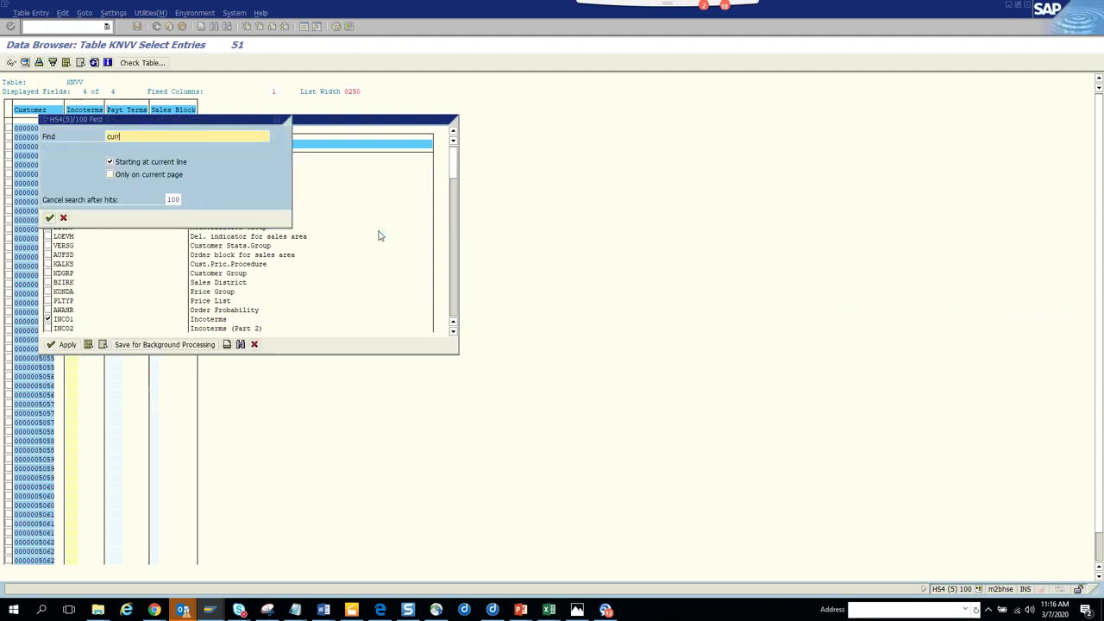
key("Return")
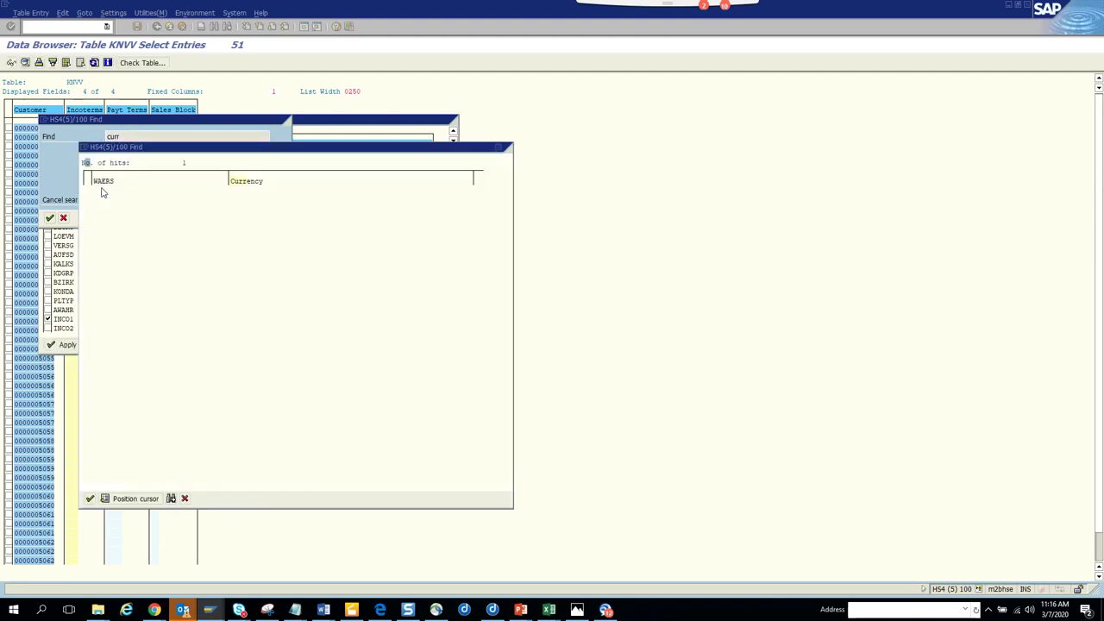
double_click(102, 180)
left_click(48, 162)
left_click(60, 344)
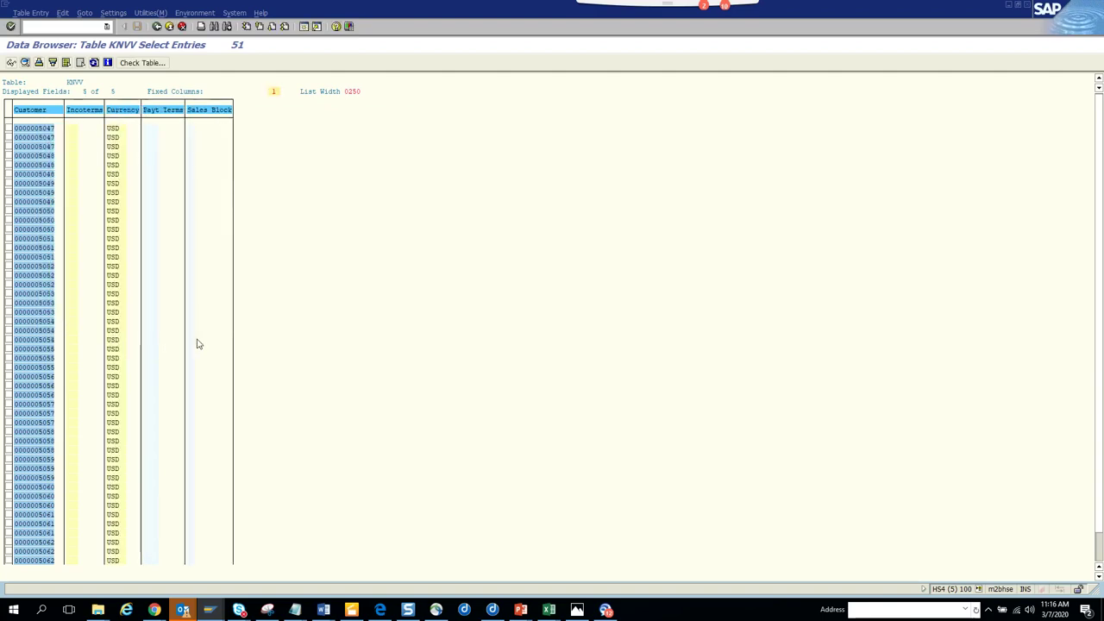
Step: Switch back to mass maintenance, leave the update messages and the sales data, and return to the table list for object type KNA1
key("ctrl+s")
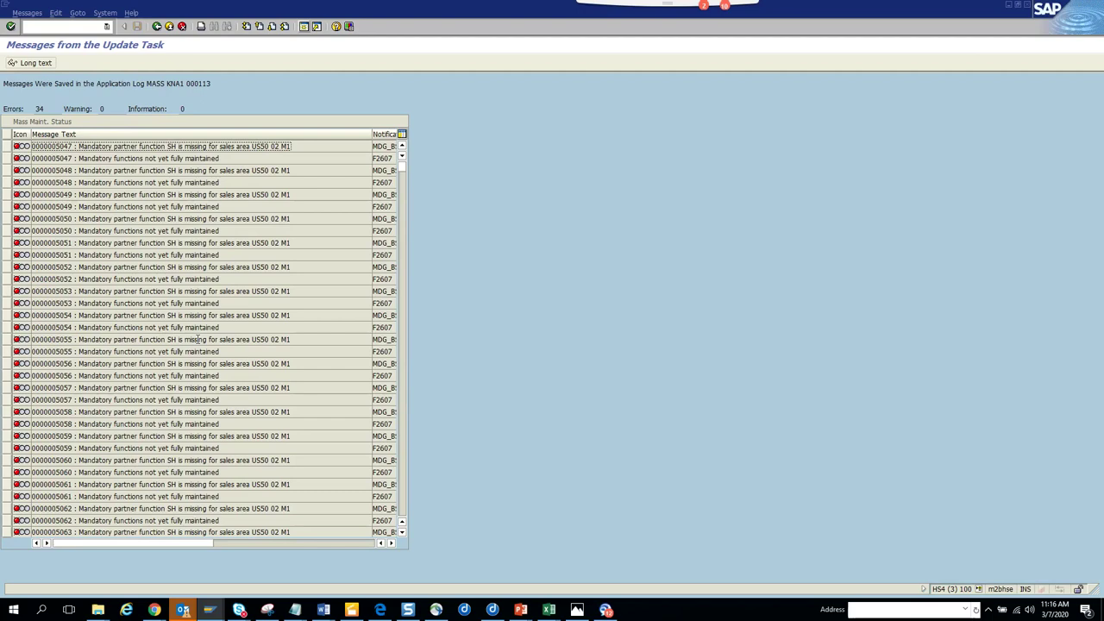
key("F3")
left_click(157, 26)
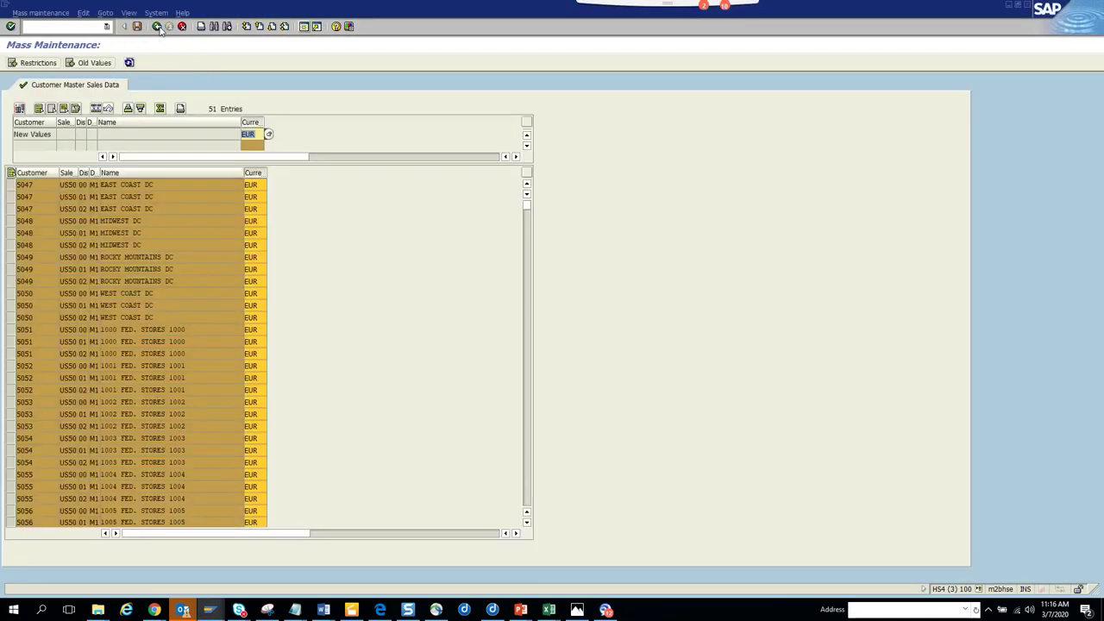
left_click(157, 26)
left_click(138, 135)
key("F8")
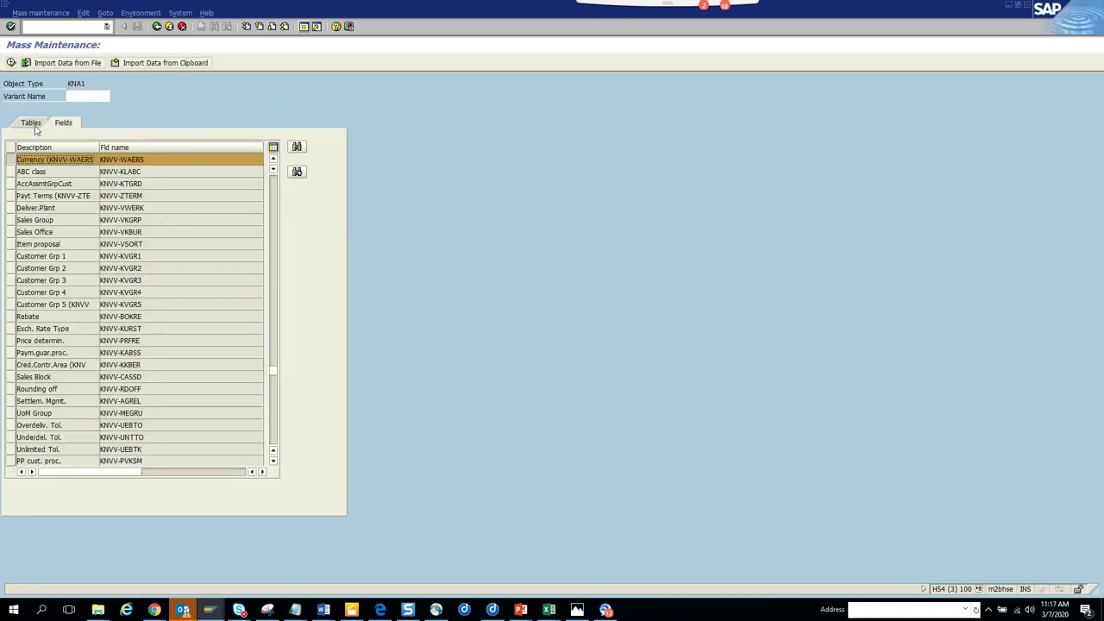
left_click(43, 209)
key("Return")
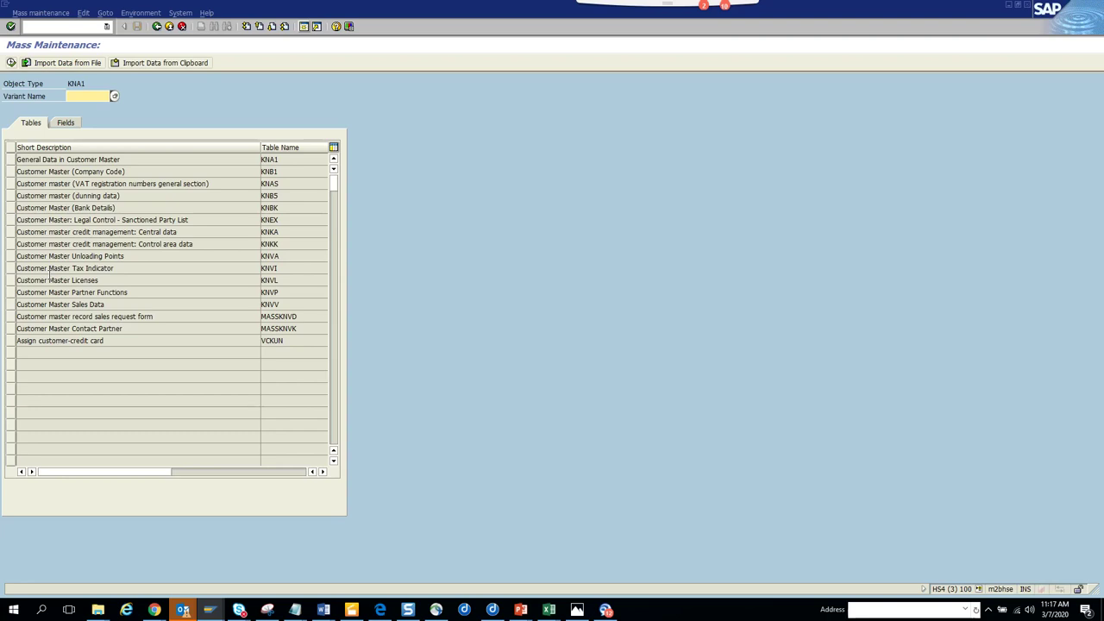
key("alt+Tab")
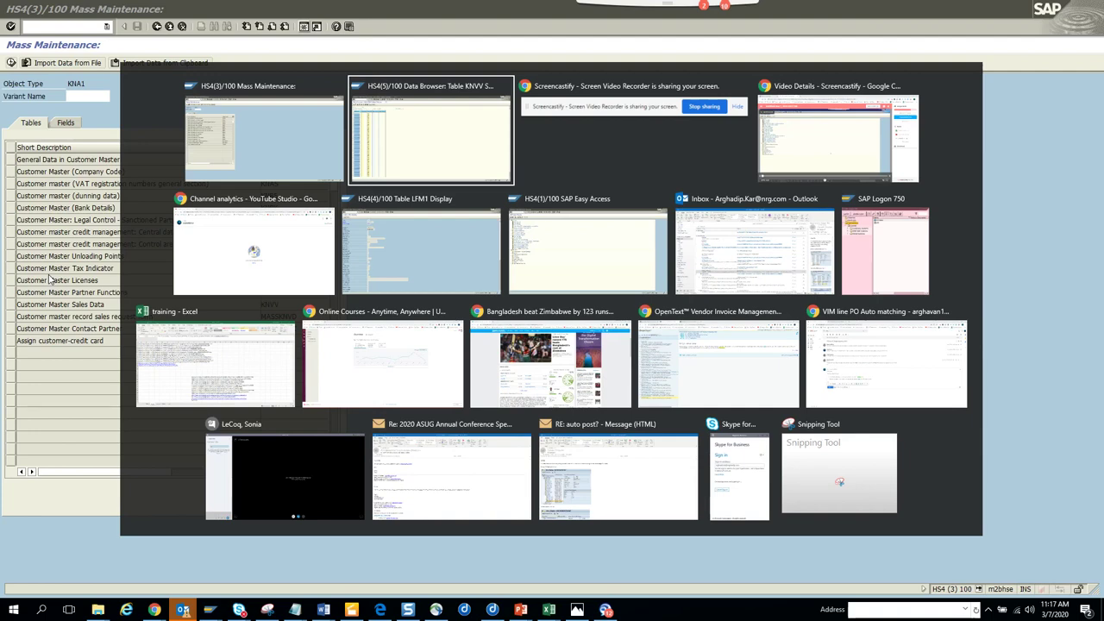
key("Escape")
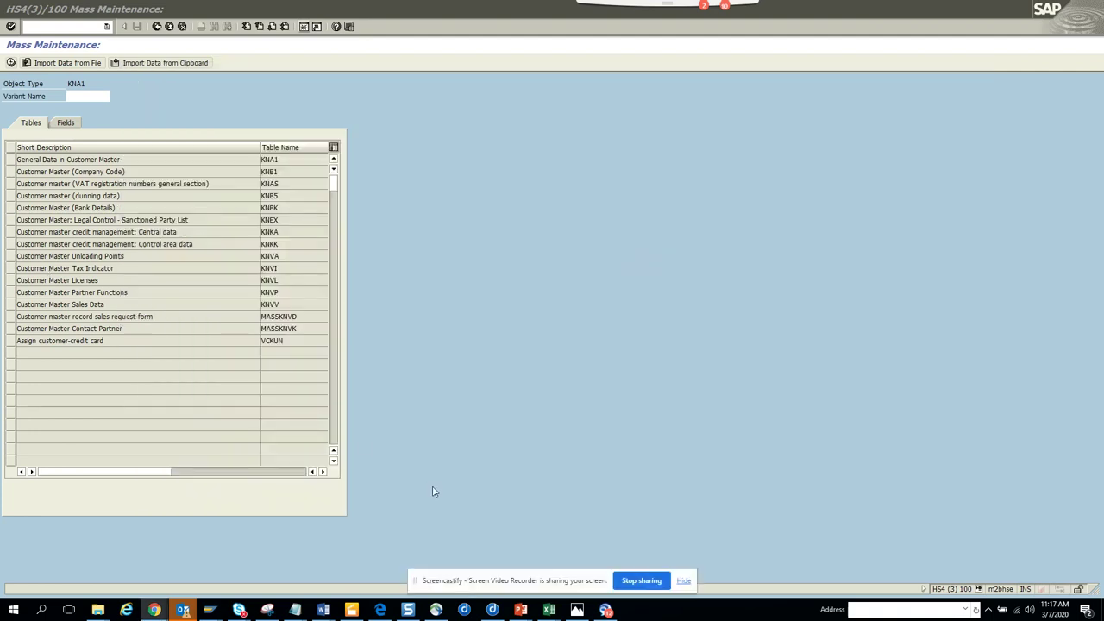